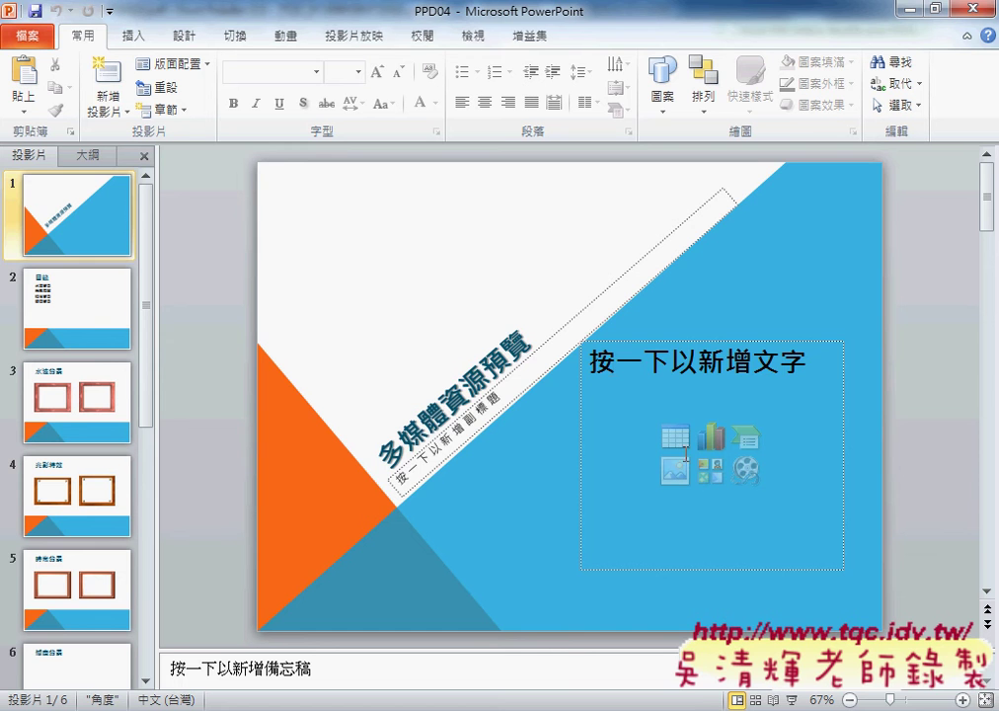
- On the title slide, insert the PpdMovie video into the empty content placeholder
{"action": "left_click", "coordinate": [92, 318]}
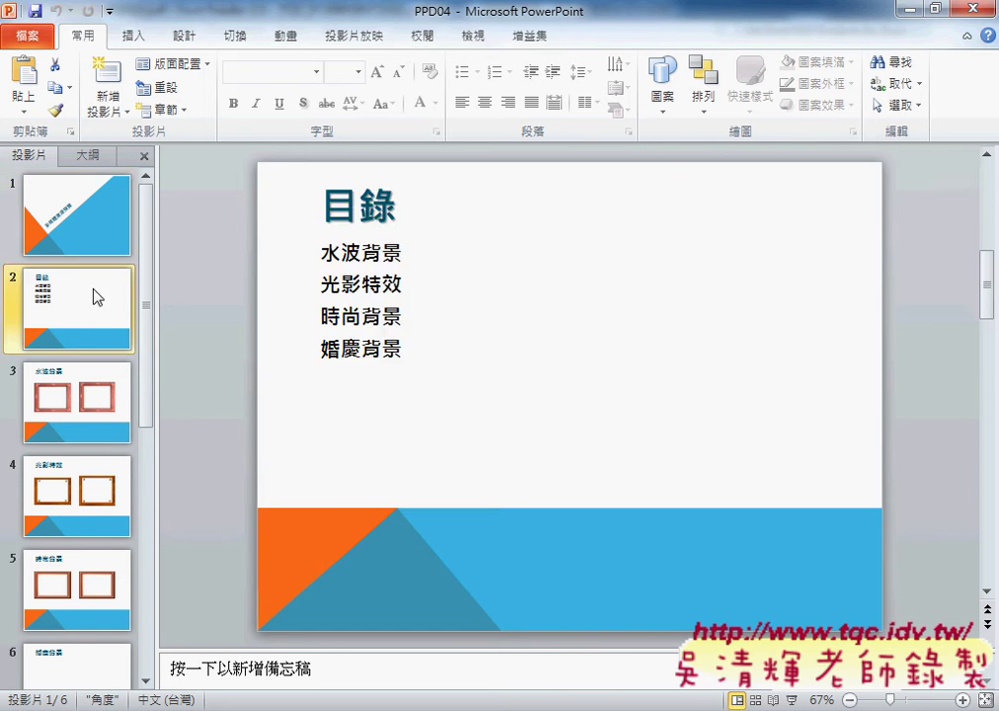
{"action": "left_click", "coordinate": [96, 204]}
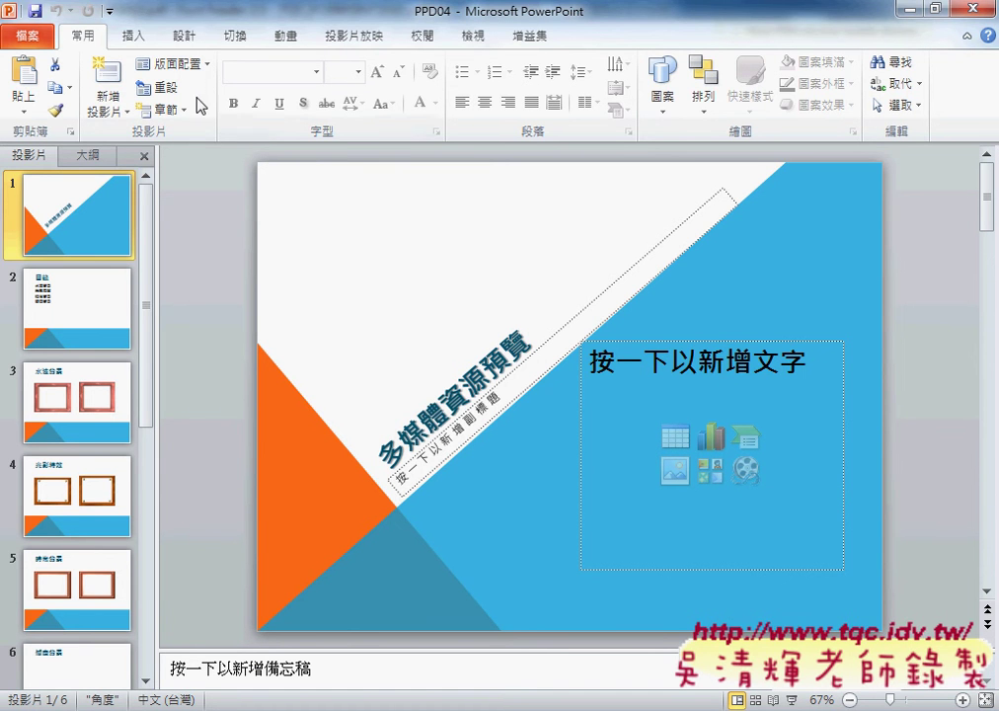
{"action": "left_click", "coordinate": [127, 35]}
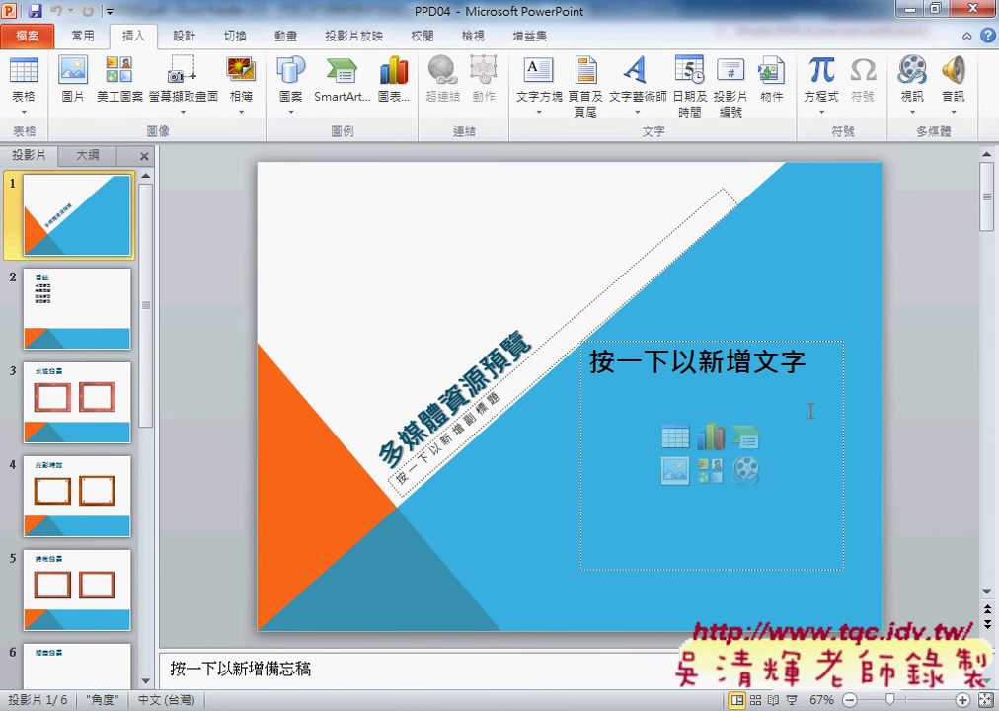
{"action": "key", "text": "ctrl+shift+d"}
{"action": "mouse_move", "coordinate": [931, 117]}
{"action": "left_mouse_down"}
{"action": "mouse_move", "coordinate": [903, 67]}
{"action": "mouse_move", "coordinate": [901, 91]}
{"action": "left_mouse_up"}
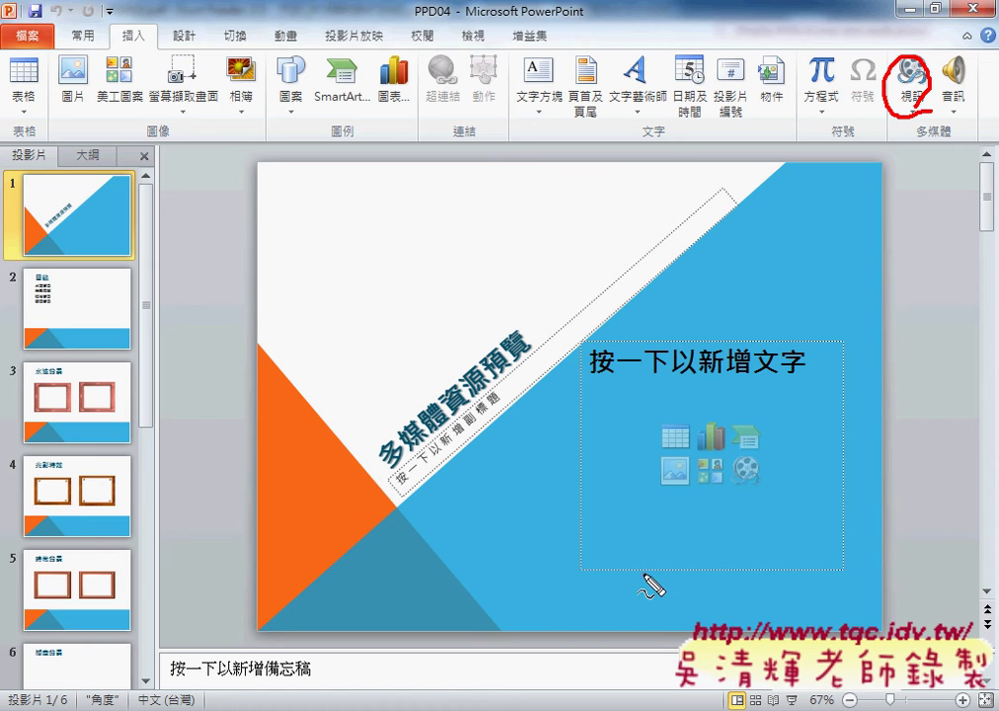
{"action": "mouse_move", "coordinate": [740, 454]}
{"action": "left_mouse_down"}
{"action": "mouse_move", "coordinate": [787, 483]}
{"action": "mouse_move", "coordinate": [742, 491]}
{"action": "left_mouse_up"}
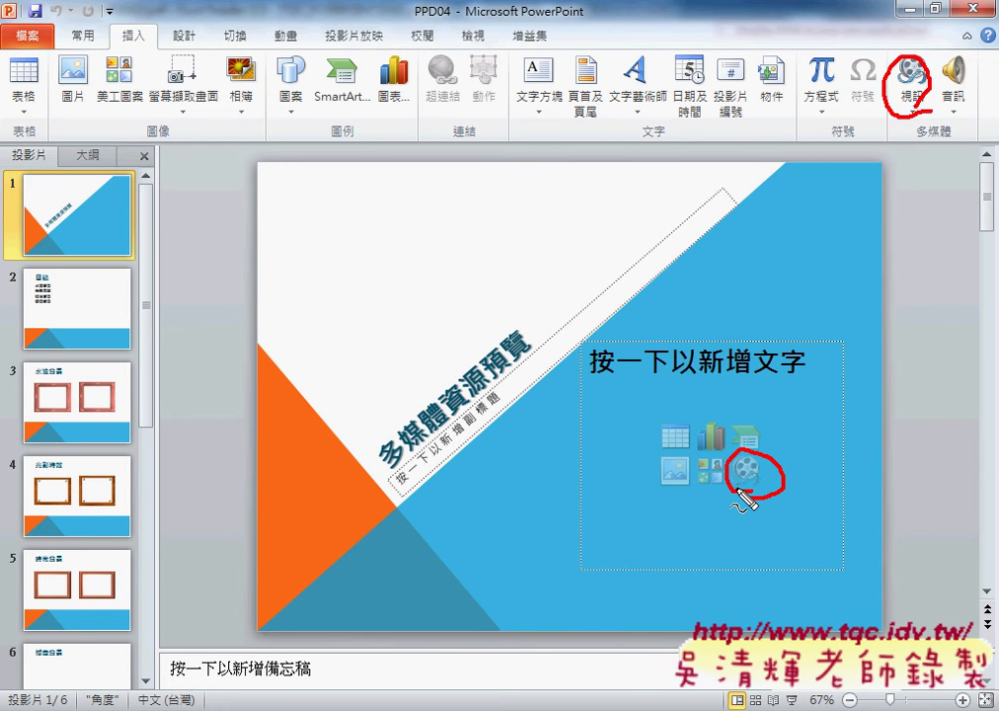
{"action": "key", "text": "Escape"}
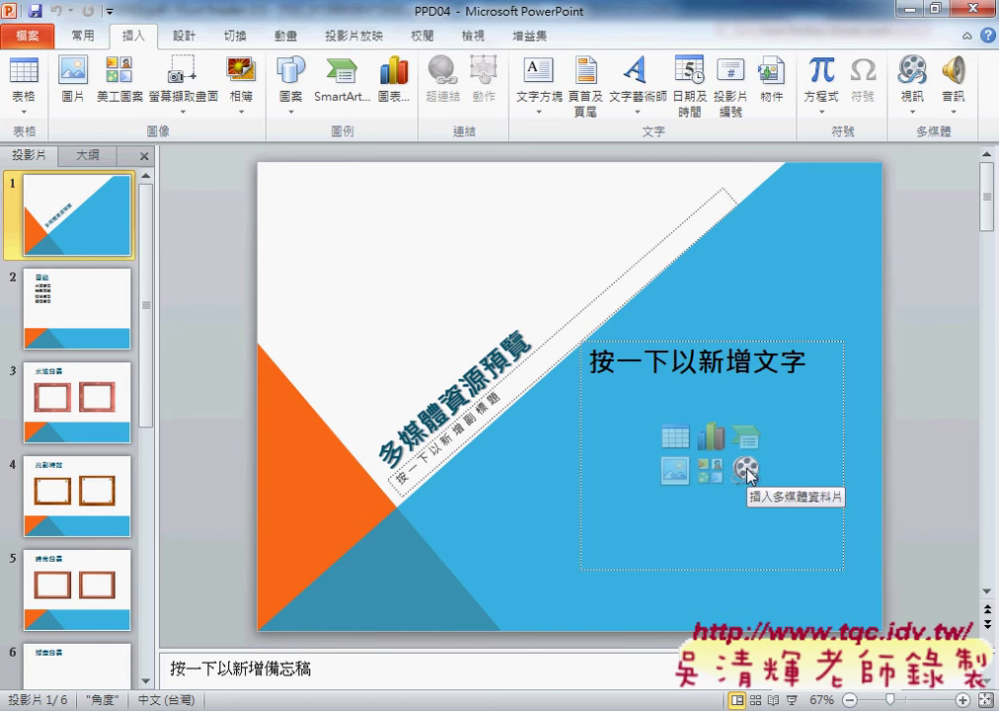
{"action": "left_click", "coordinate": [747, 471]}
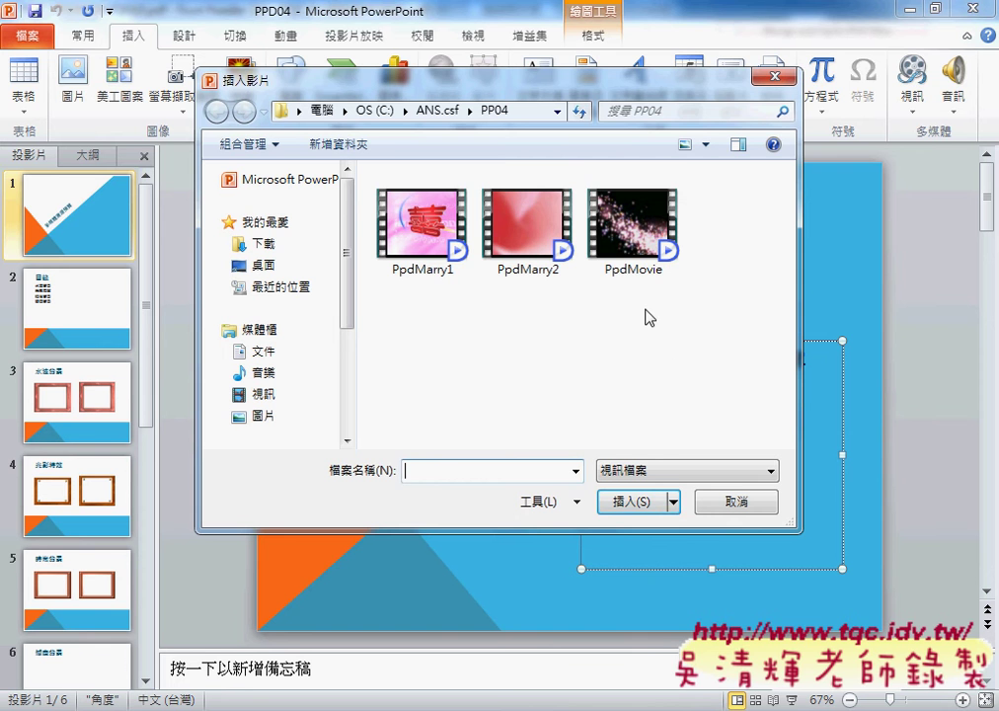
{"action": "left_click", "coordinate": [632, 248]}
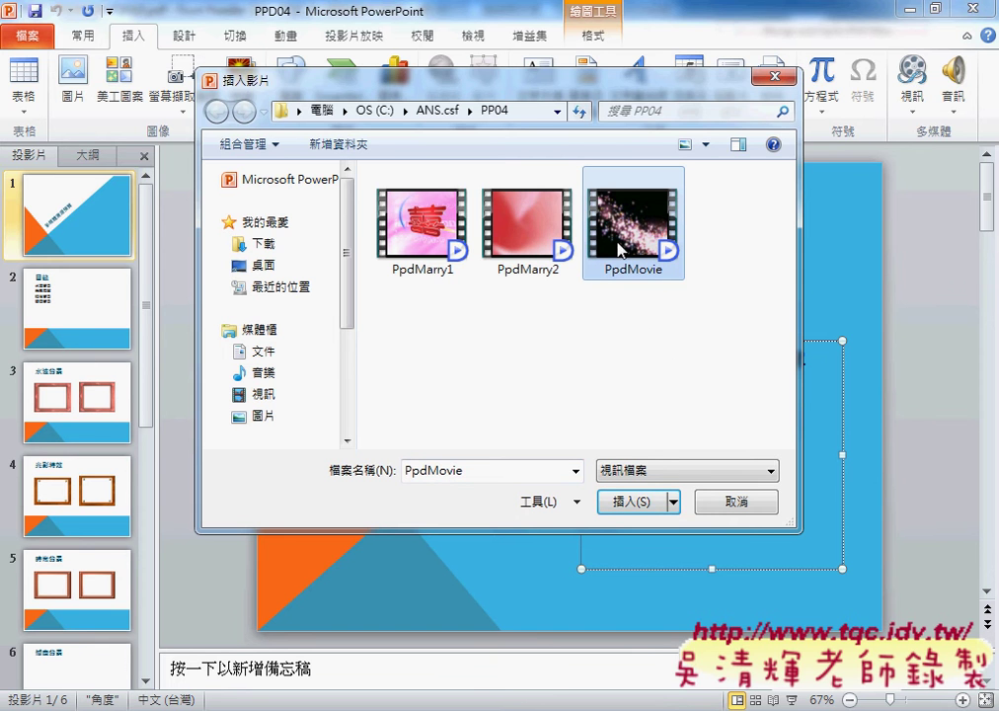
{"action": "left_click", "coordinate": [637, 502]}
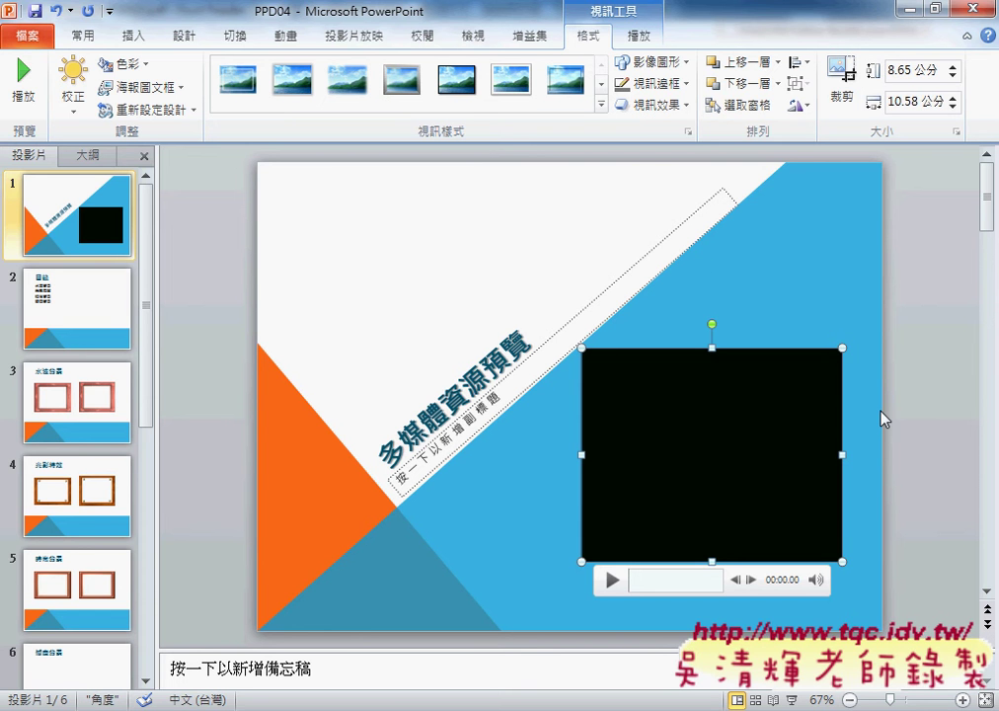
- In Size and Position, place the video at 13.5 cm horizontal and 8.5 cm vertical
{"action": "right_click", "coordinate": [748, 384]}
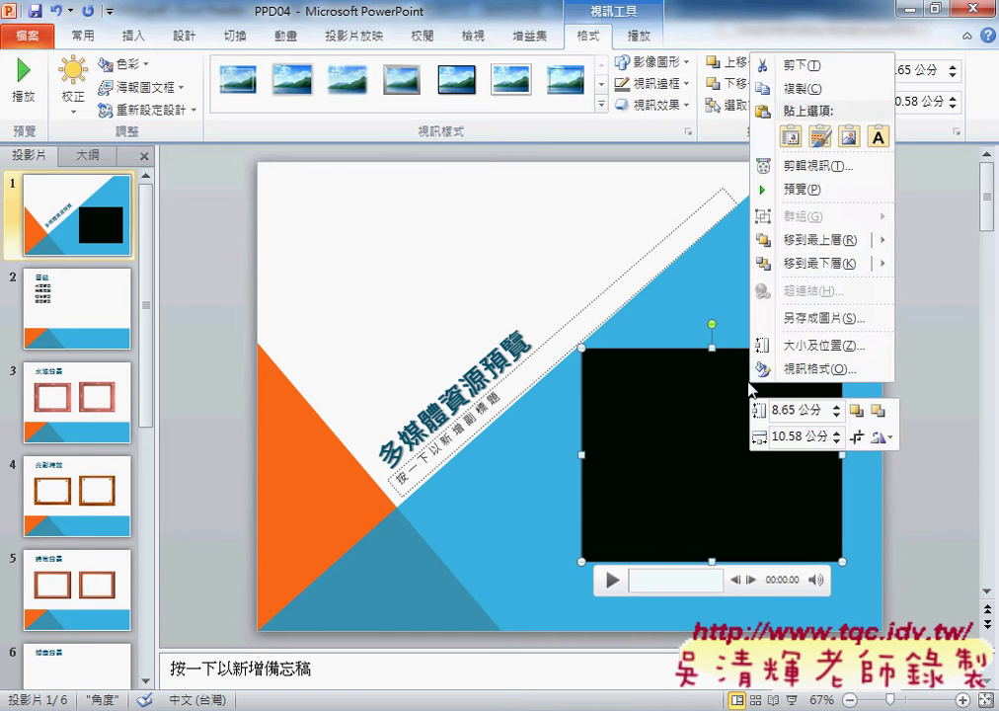
{"action": "left_click", "coordinate": [795, 347]}
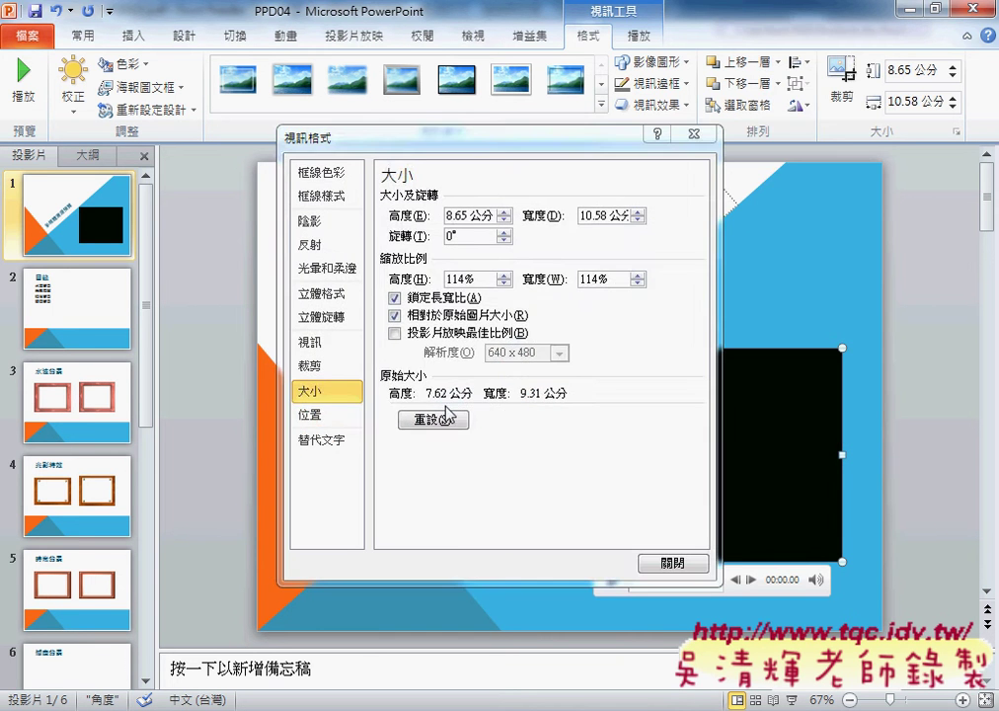
{"action": "left_click", "coordinate": [314, 416]}
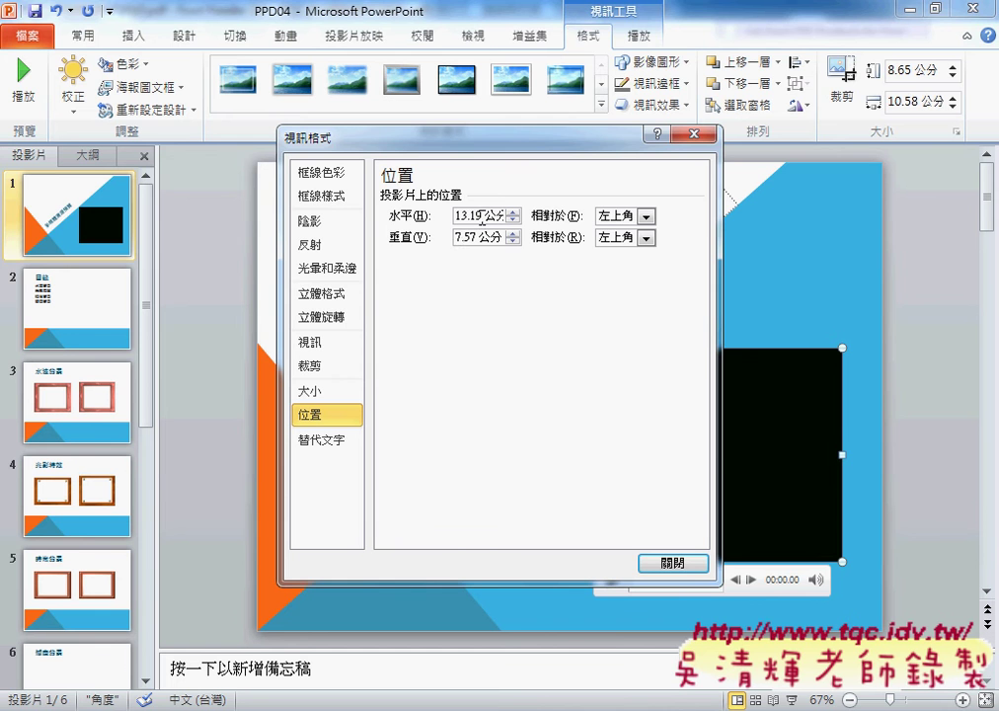
{"action": "left_click_drag", "start_coordinate": [482, 223], "coordinate": [446, 220]}
{"action": "type", "text": "13.5"}
{"action": "left_click_drag", "start_coordinate": [490, 237], "coordinate": [456, 236]}
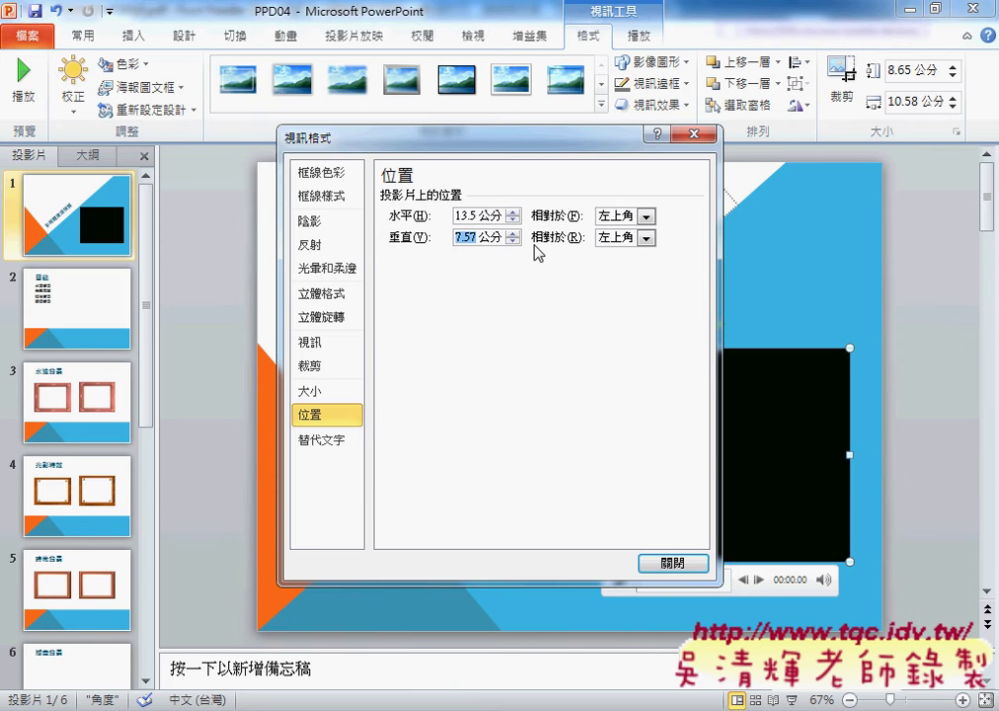
{"action": "type", "text": "8."}
{"action": "type", "text": "5"}
{"action": "left_click", "coordinate": [672, 562]}
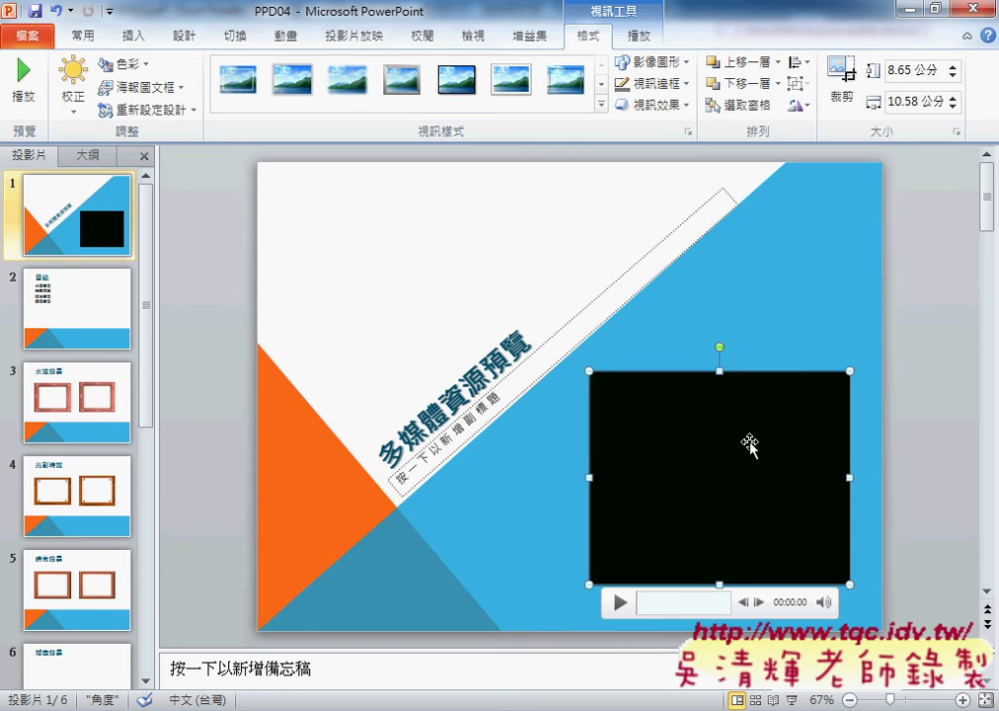
- Preview the PpdMovie video playing, then open the Corrections brightness and contrast gallery
{"action": "left_click", "coordinate": [619, 601]}
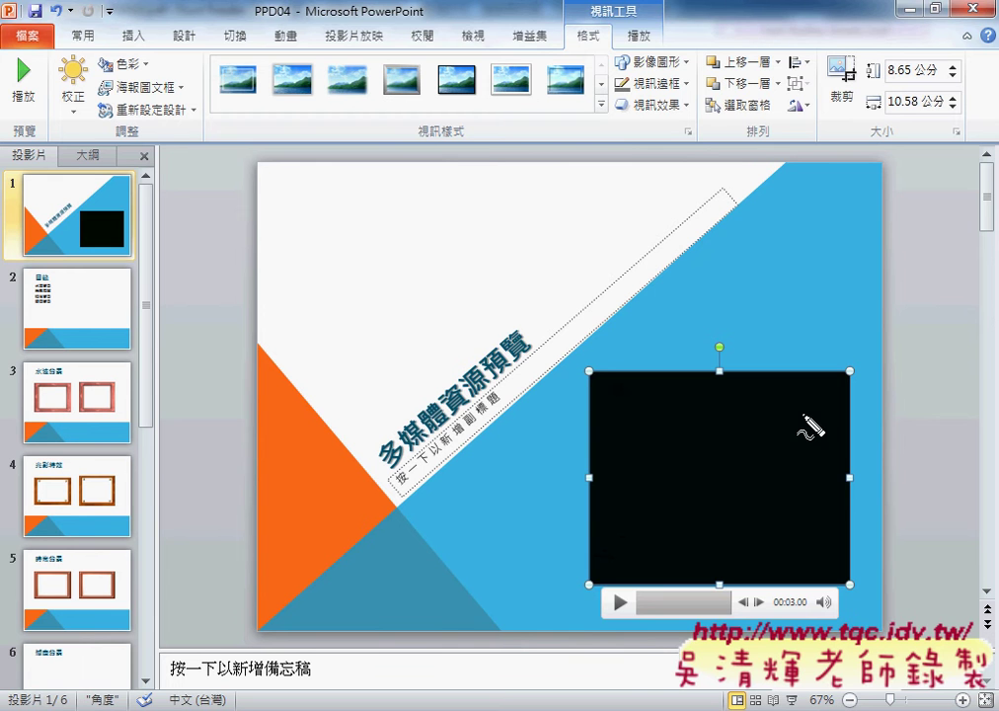
{"action": "mouse_move", "coordinate": [510, 276]}
{"action": "left_mouse_down"}
{"action": "mouse_move", "coordinate": [604, 354]}
{"action": "mouse_move", "coordinate": [624, 314]}
{"action": "left_mouse_up"}
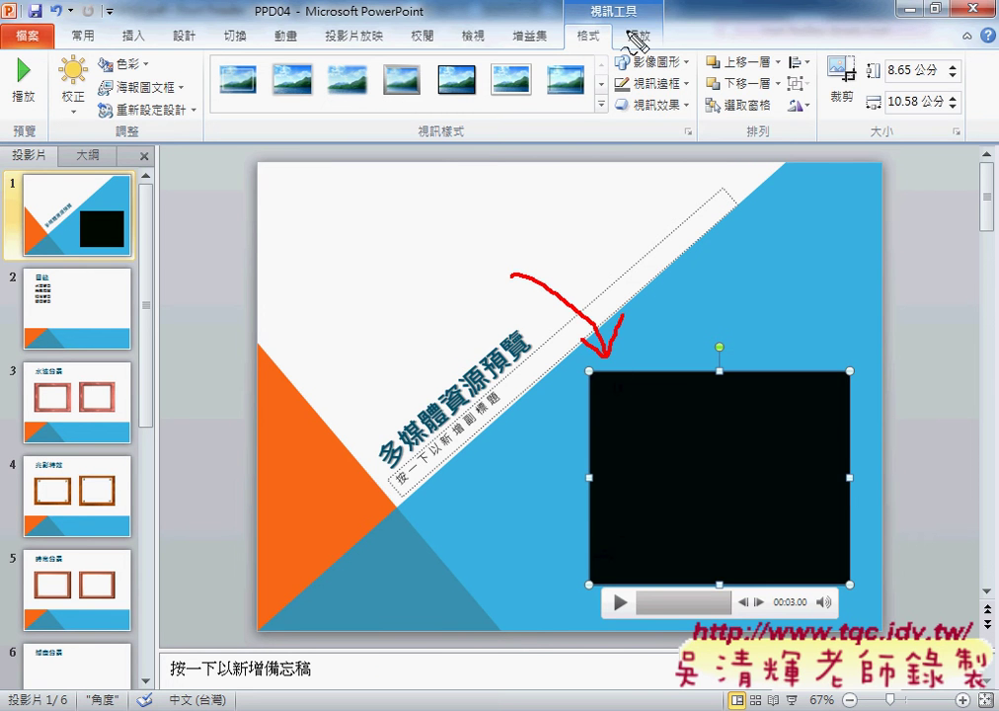
{"action": "left_click_drag", "start_coordinate": [599, 30], "coordinate": [597, 44]}
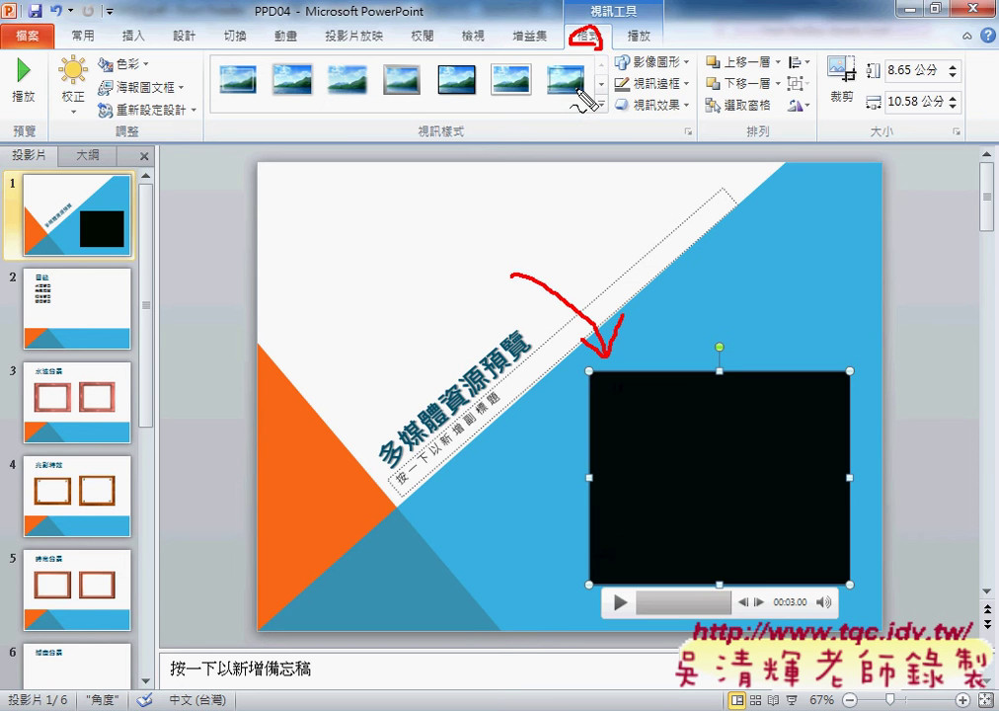
{"action": "left_click_drag", "start_coordinate": [615, 57], "coordinate": [614, 67]}
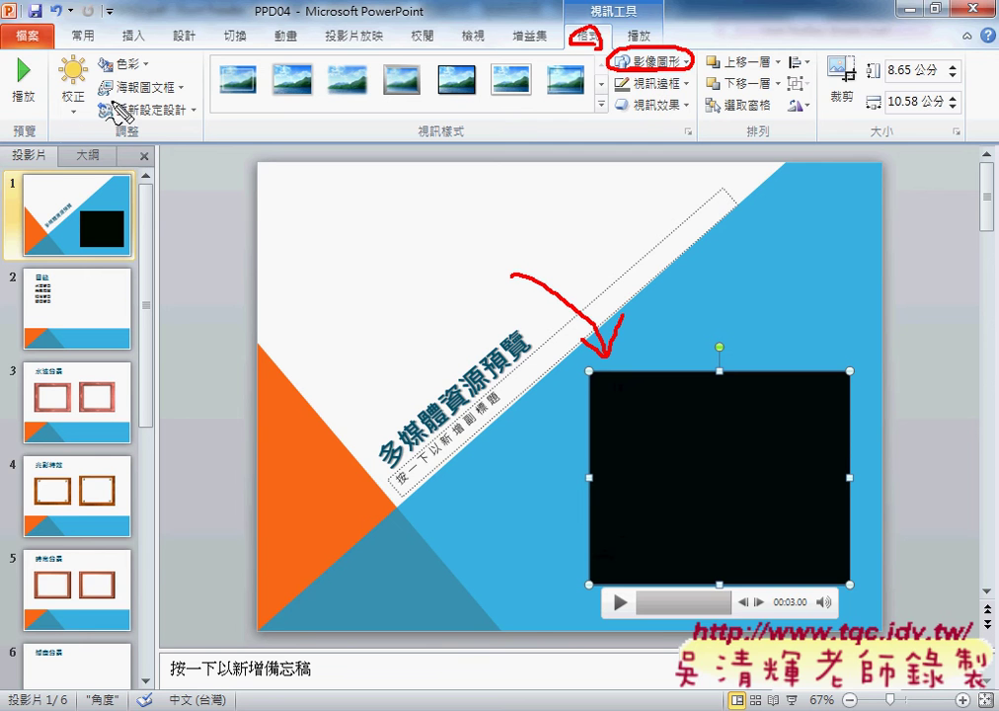
{"action": "mouse_move", "coordinate": [64, 124]}
{"action": "left_mouse_down"}
{"action": "mouse_move", "coordinate": [97, 39]}
{"action": "mouse_move", "coordinate": [73, 126]}
{"action": "left_mouse_up"}
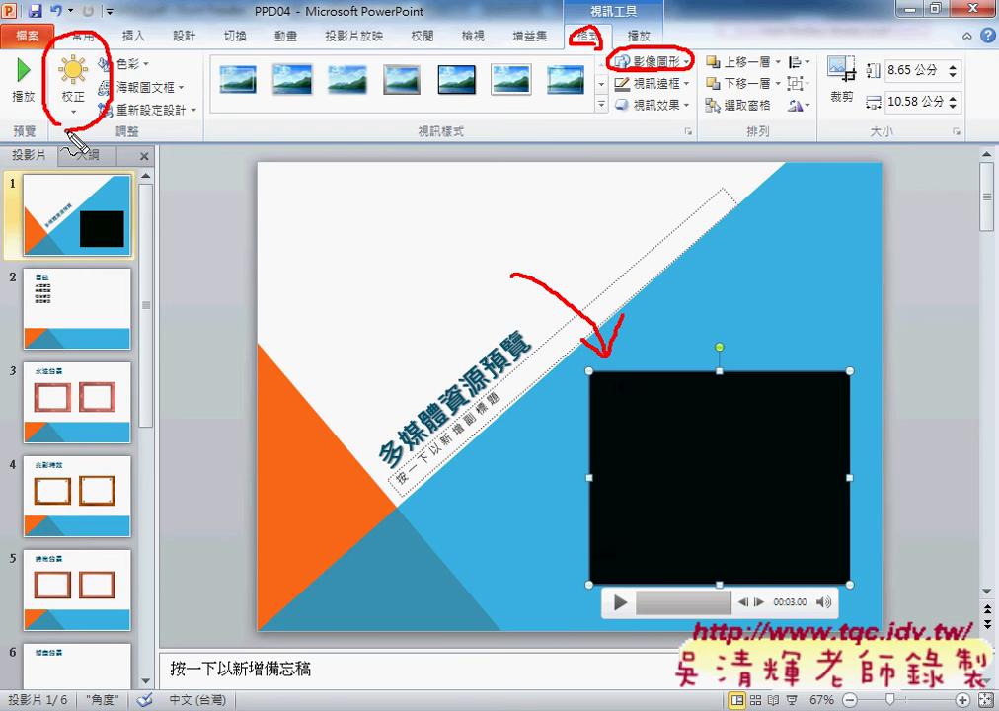
{"action": "key", "text": "Escape"}
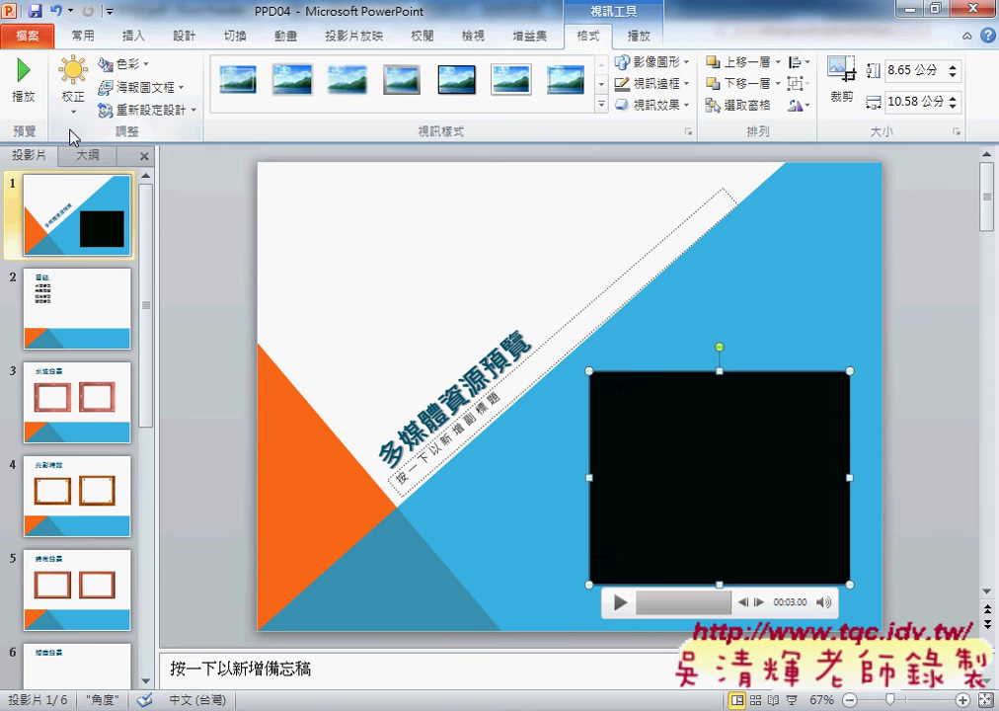
{"action": "left_click", "coordinate": [70, 118]}
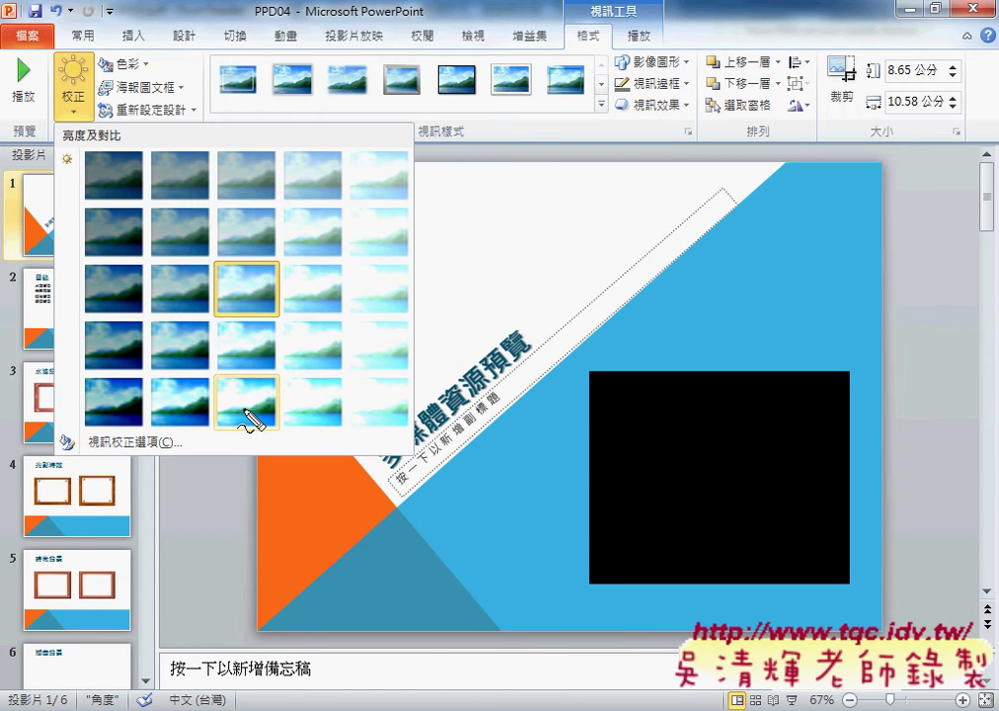
- Apply the Brightness 0% / Contrast +40% correction and replay the video to check it
{"action": "left_click_drag", "start_coordinate": [279, 426], "coordinate": [286, 400]}
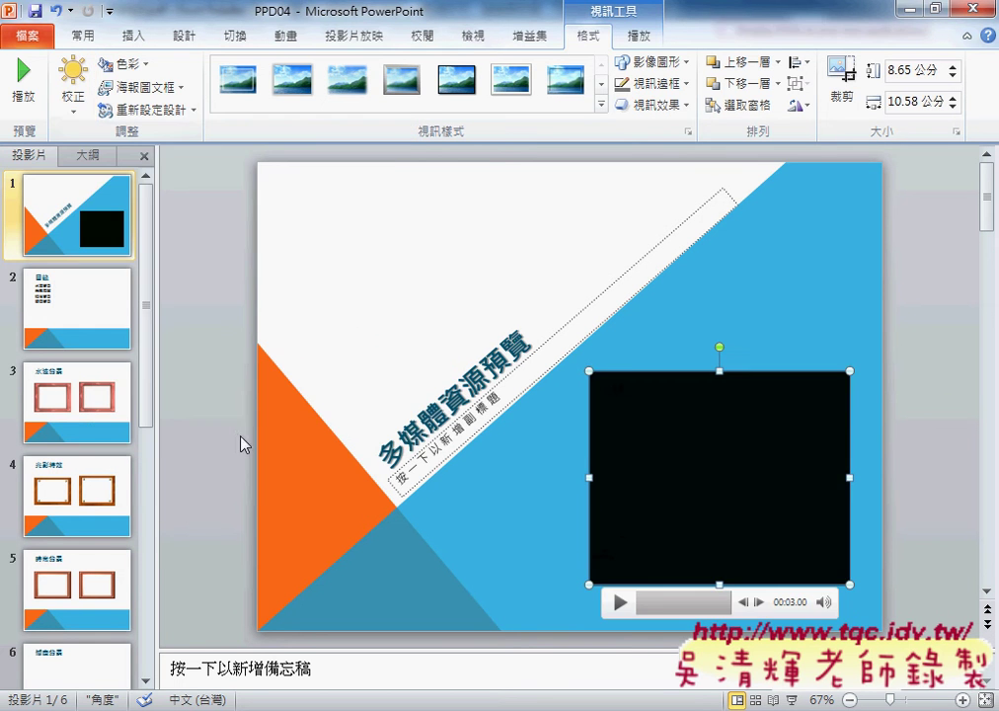
{"action": "left_click", "coordinate": [61, 99]}
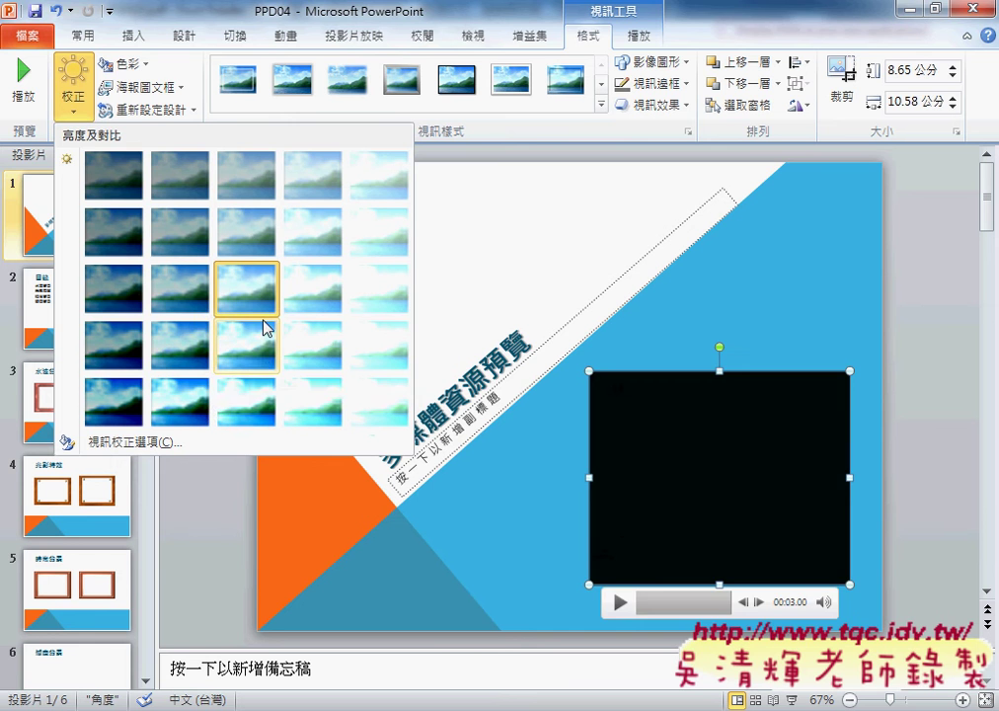
{"action": "left_click", "coordinate": [251, 406]}
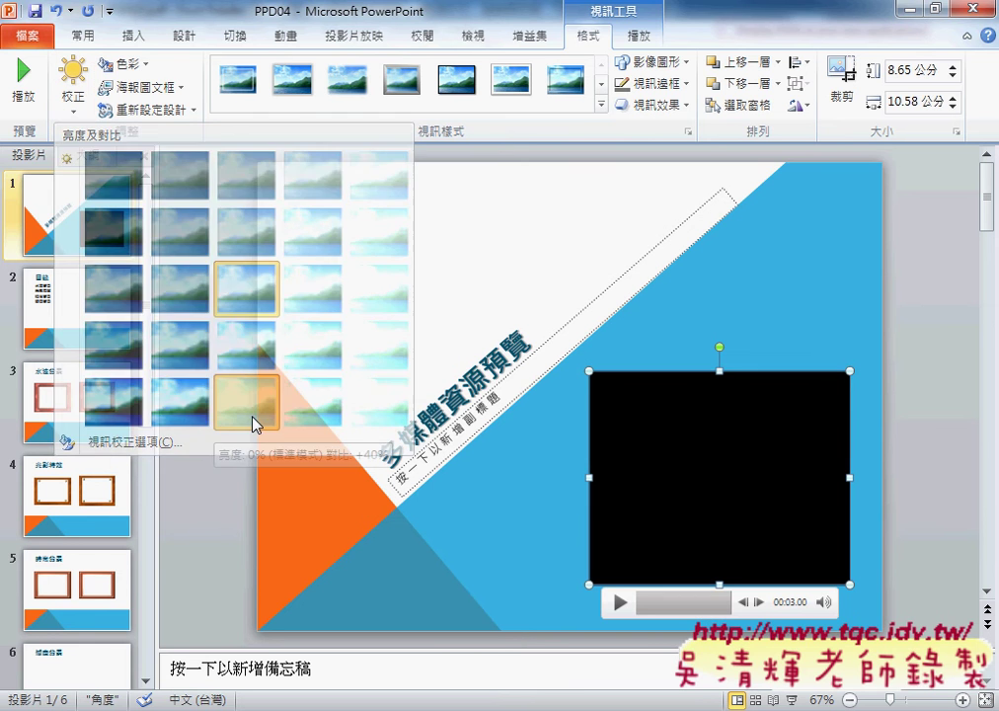
{"action": "left_click", "coordinate": [620, 609]}
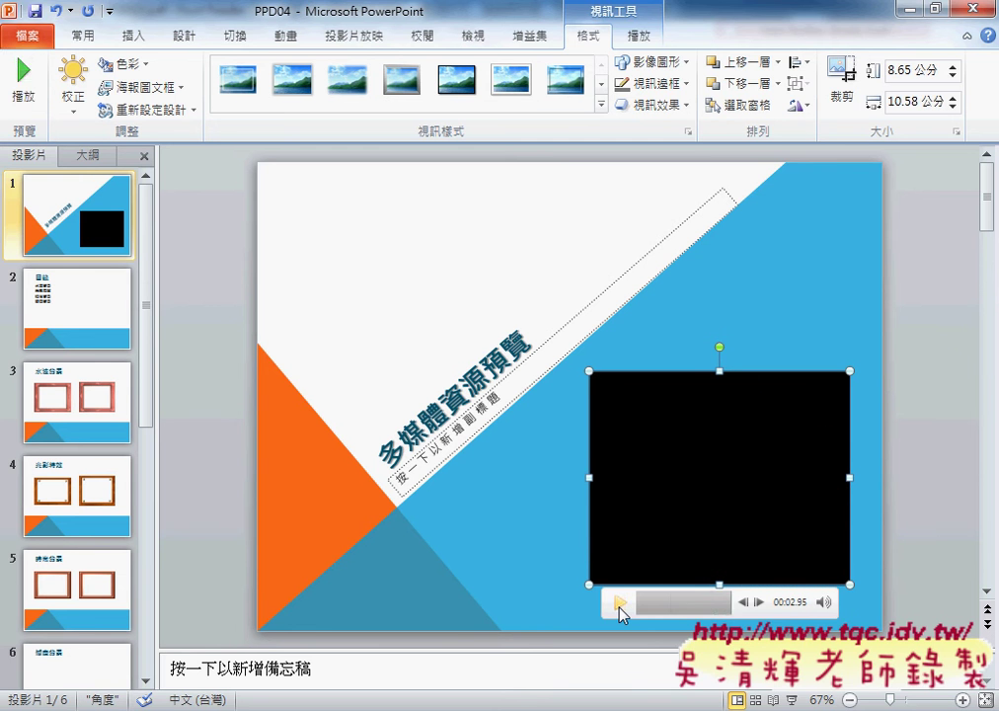
{"action": "left_click", "coordinate": [620, 605]}
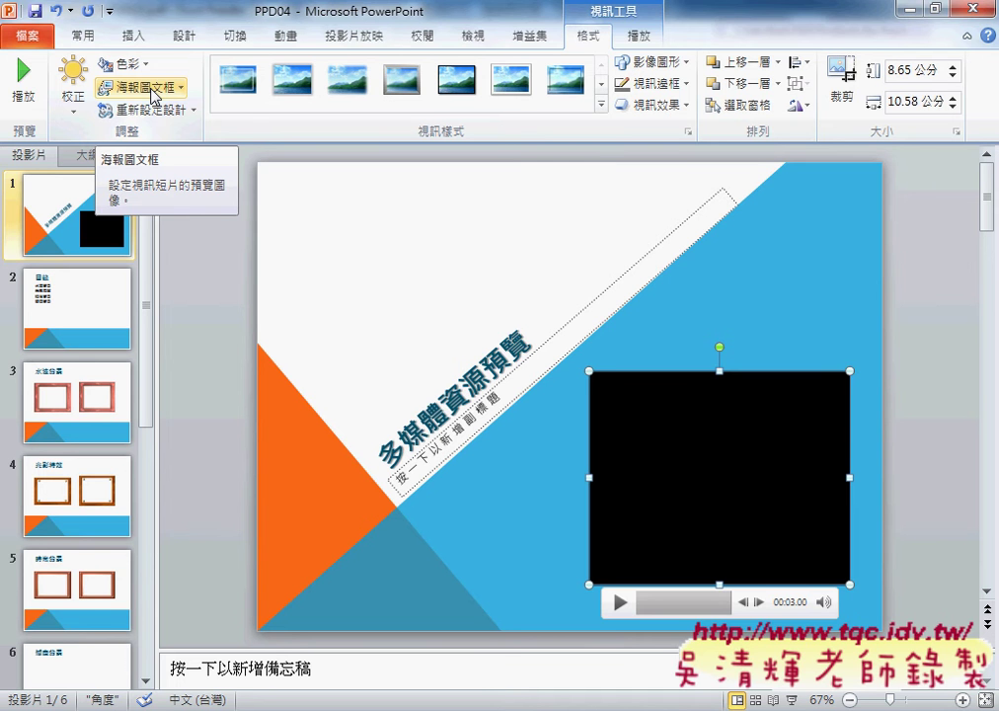
- Set PpdBoard1 from the C:\ANS.csf\PP04 folder as the video's poster frame image
{"action": "left_click", "coordinate": [155, 98]}
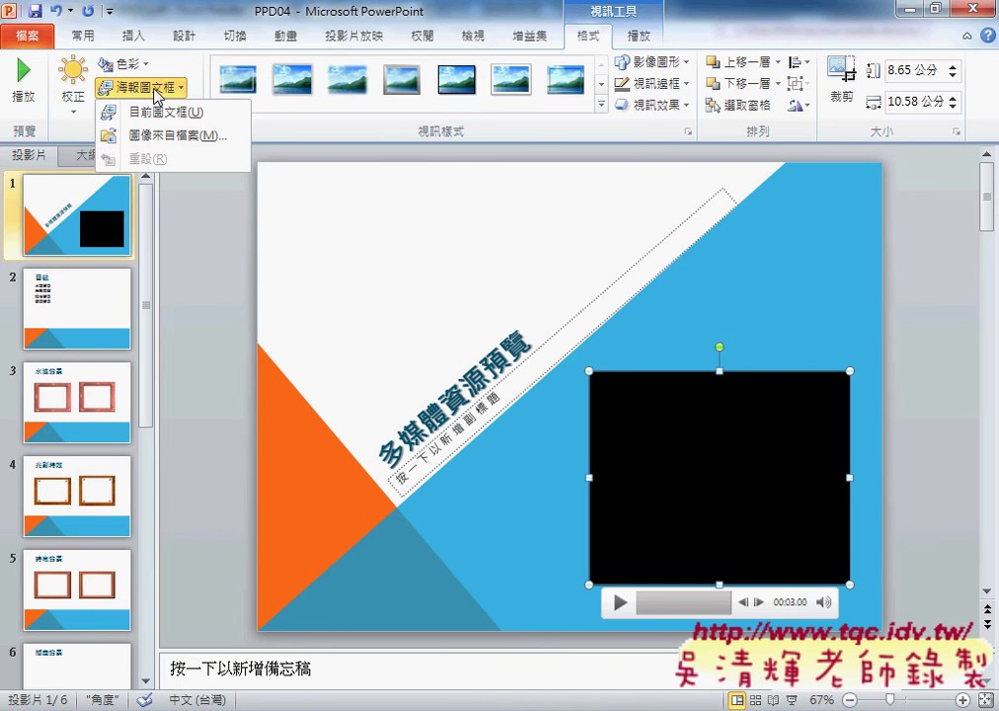
{"action": "left_click", "coordinate": [192, 143]}
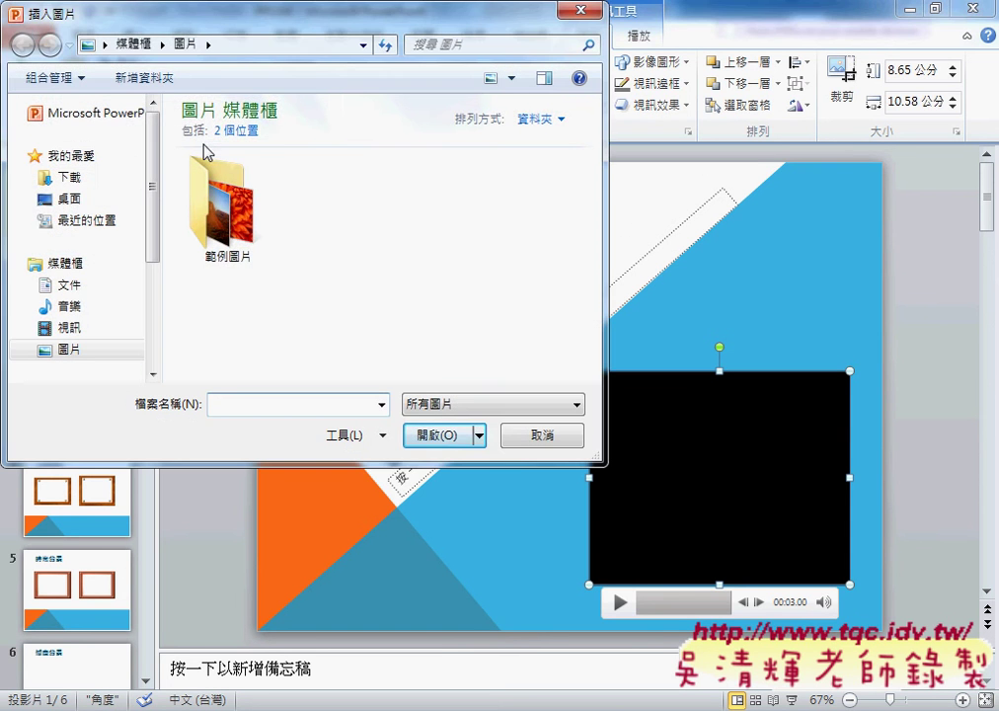
{"action": "left_click_drag", "start_coordinate": [320, 34], "coordinate": [493, 123]}
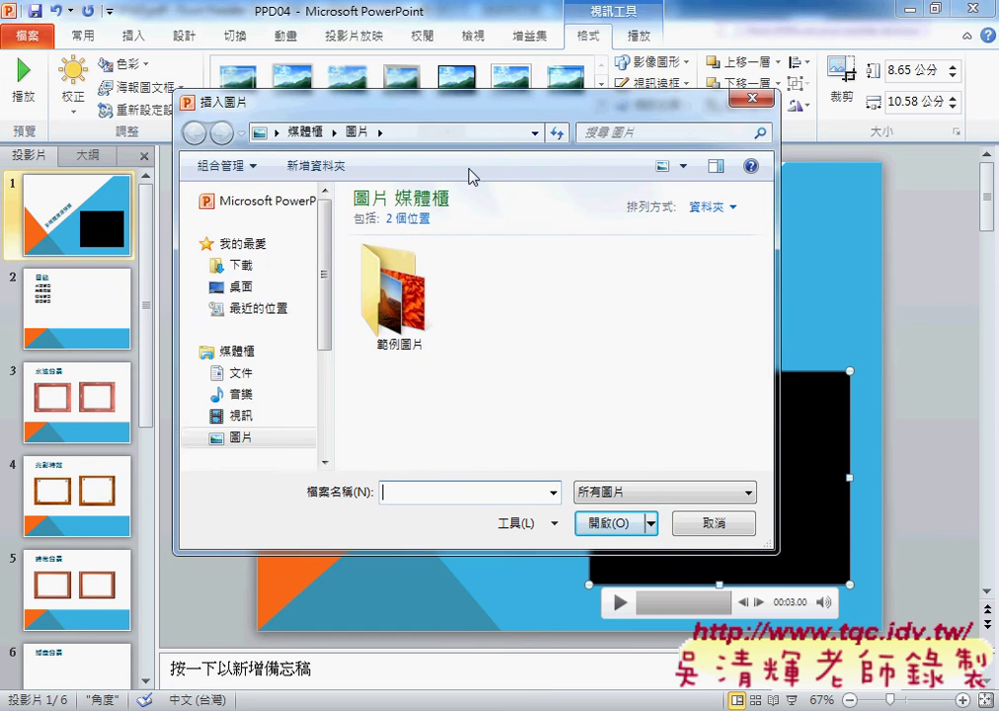
{"action": "left_click_drag", "start_coordinate": [326, 270], "coordinate": [321, 341]}
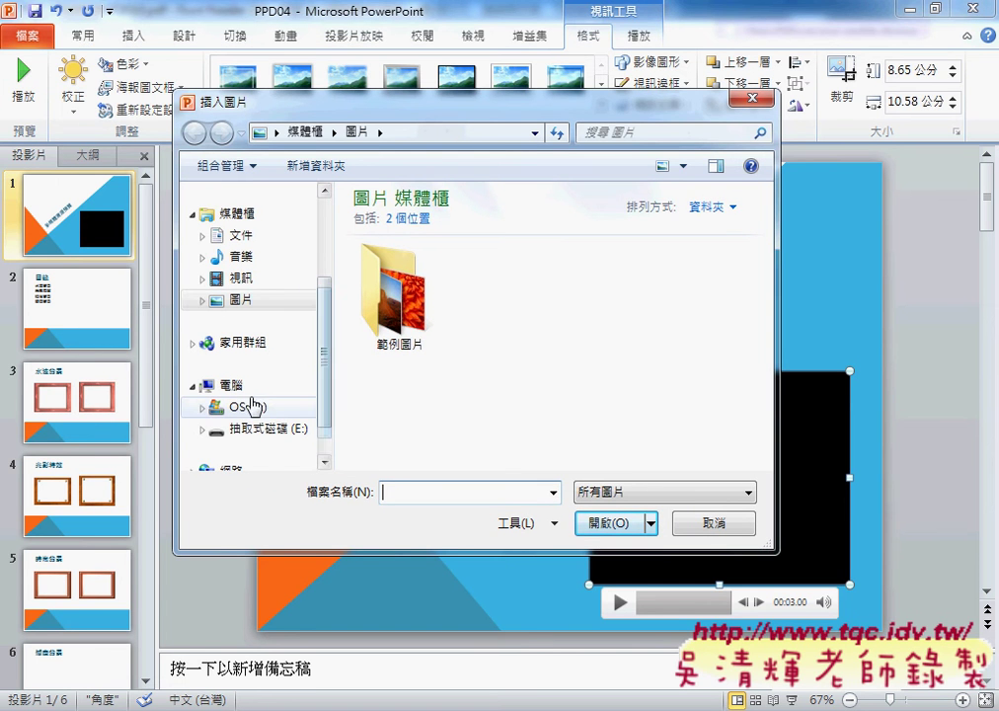
{"action": "left_click", "coordinate": [255, 407]}
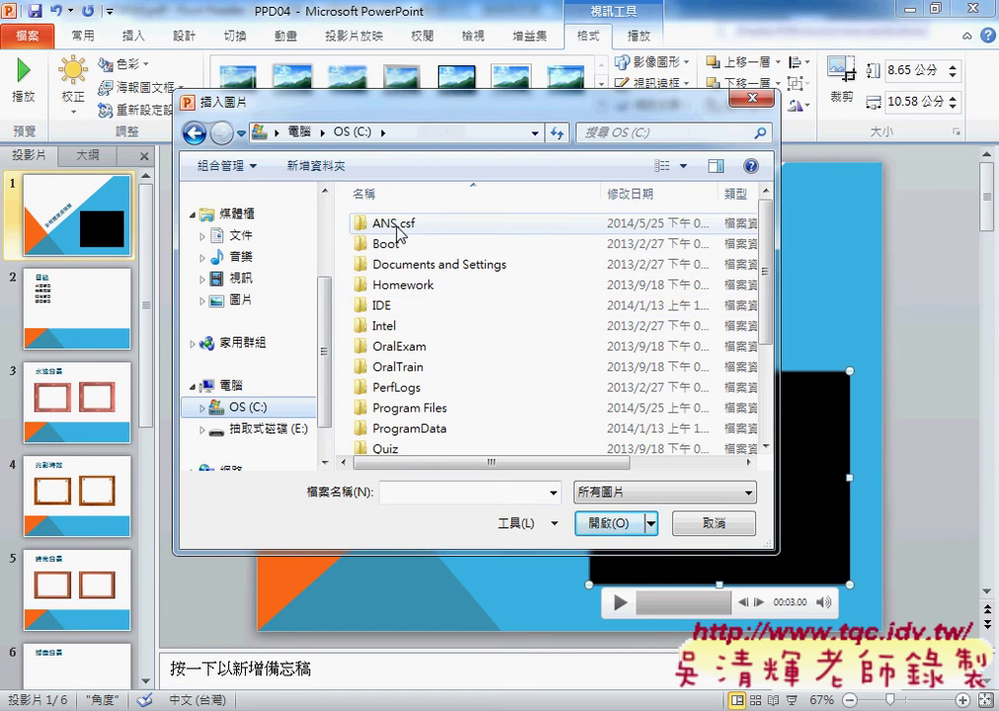
{"action": "double_click", "coordinate": [399, 227]}
{"action": "double_click", "coordinate": [405, 227]}
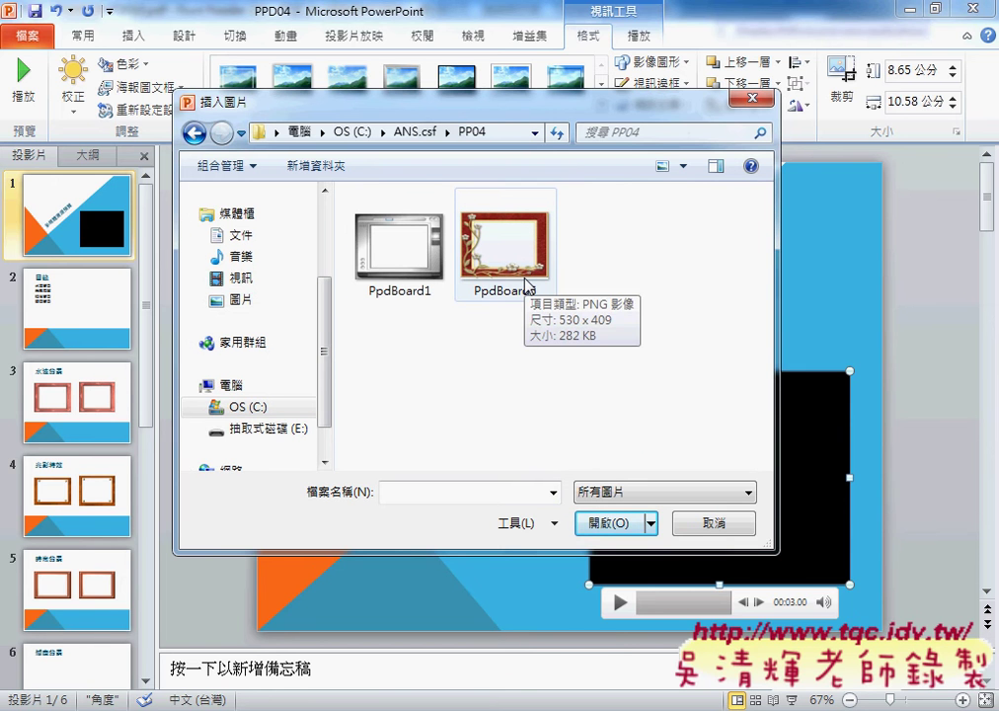
{"action": "left_click", "coordinate": [394, 230]}
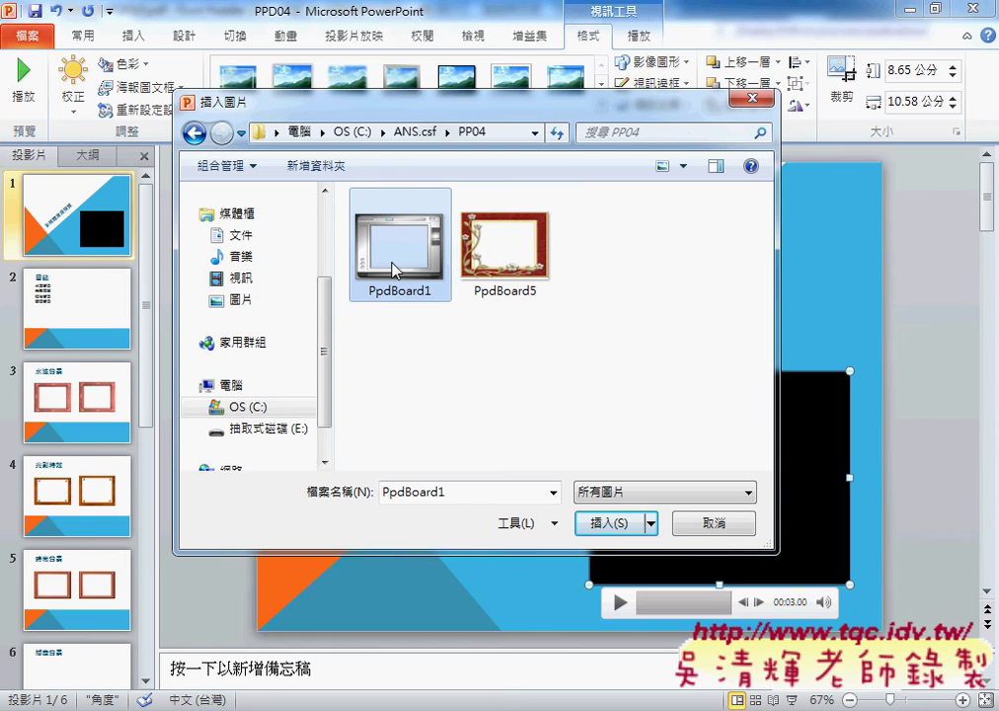
{"action": "left_click", "coordinate": [611, 523]}
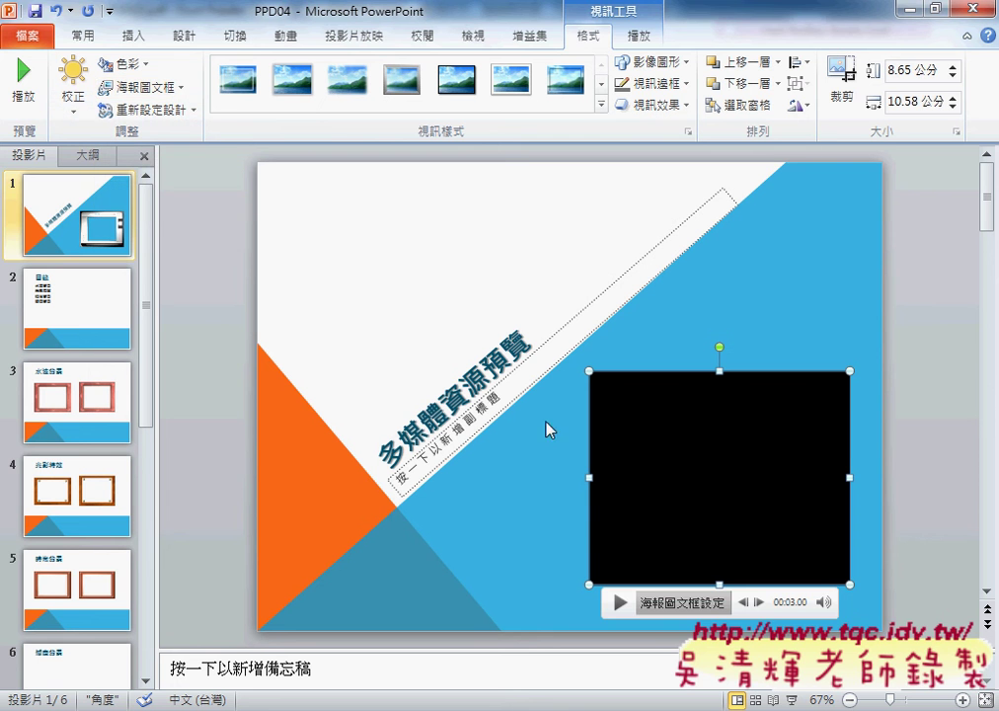
- Deselect the video to check its PpdBoard1 poster frame, then go to slide 2, 目錄
{"action": "left_click", "coordinate": [553, 538]}
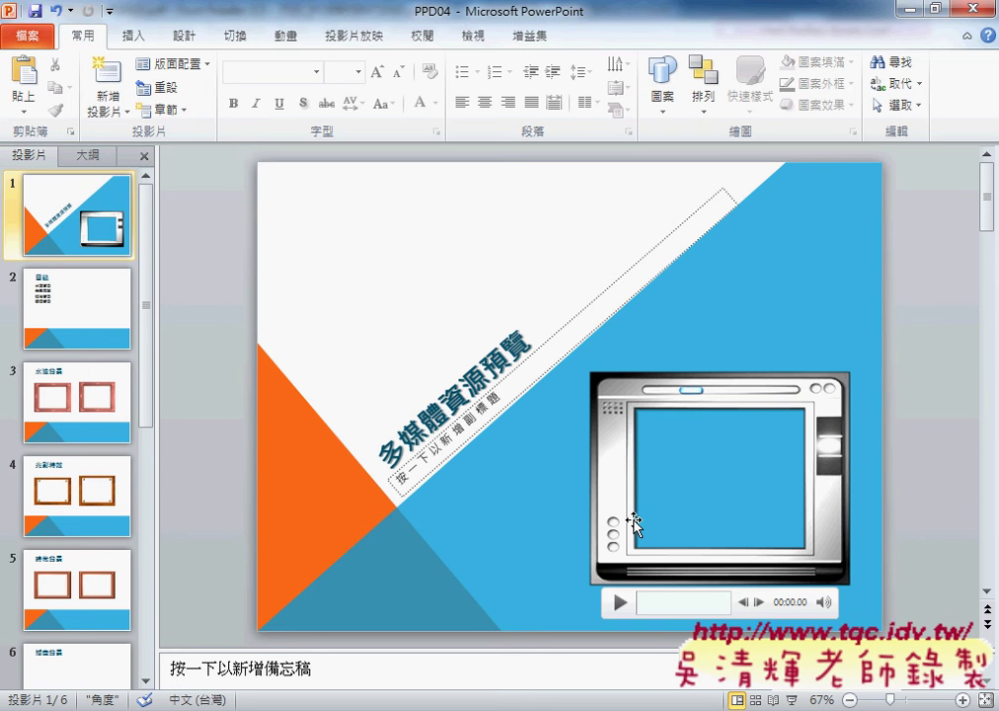
{"action": "left_click", "coordinate": [673, 395]}
{"action": "left_click", "coordinate": [495, 498]}
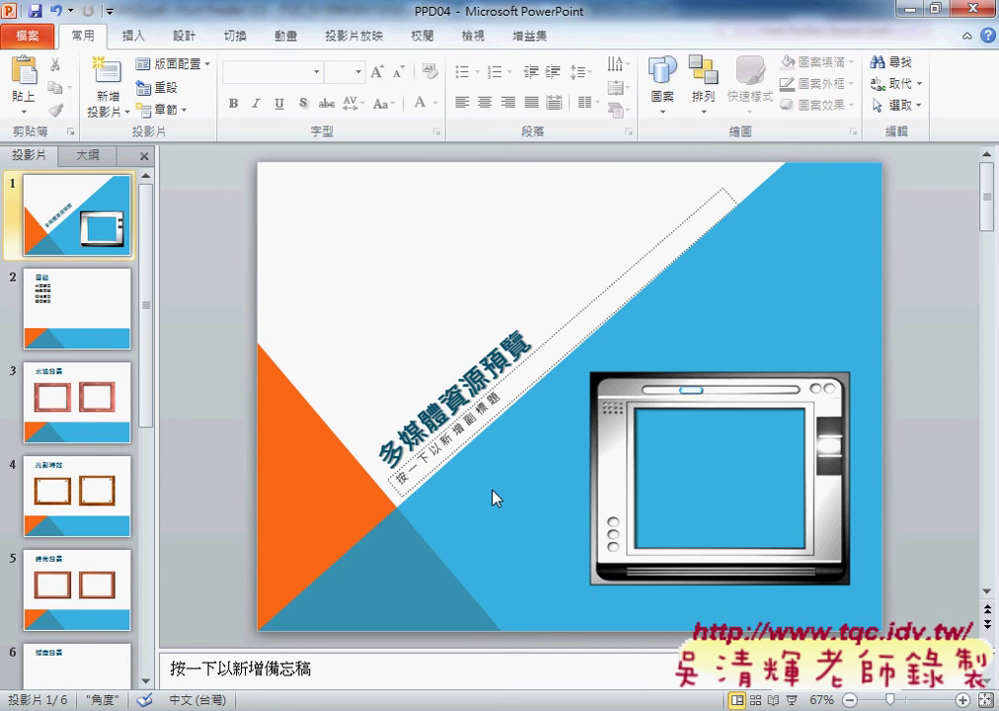
{"action": "mouse_move", "coordinate": [691, 413]}
{"action": "left_click", "coordinate": [86, 323]}
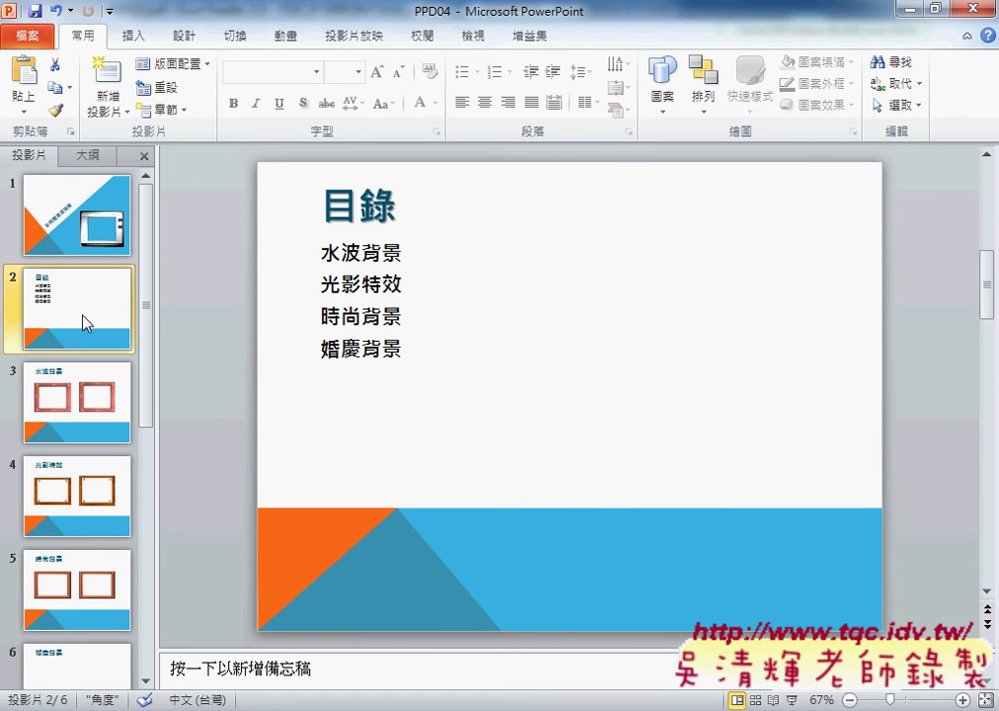
{"action": "key", "text": "alt+Tab"}
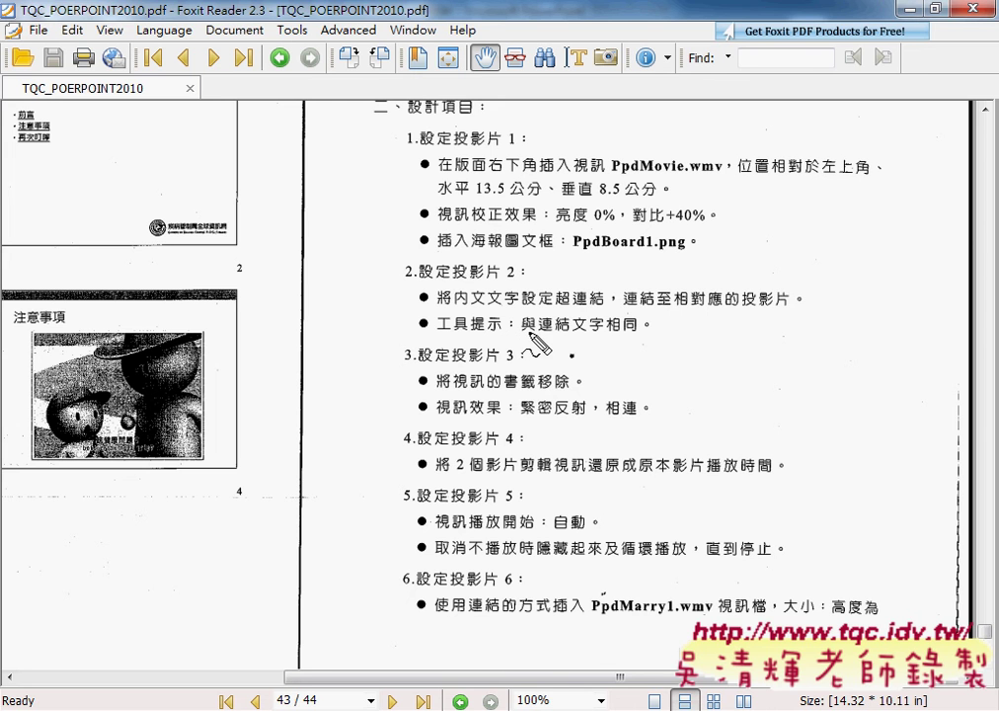
{"action": "left_click_drag", "start_coordinate": [437, 335], "coordinate": [504, 336]}
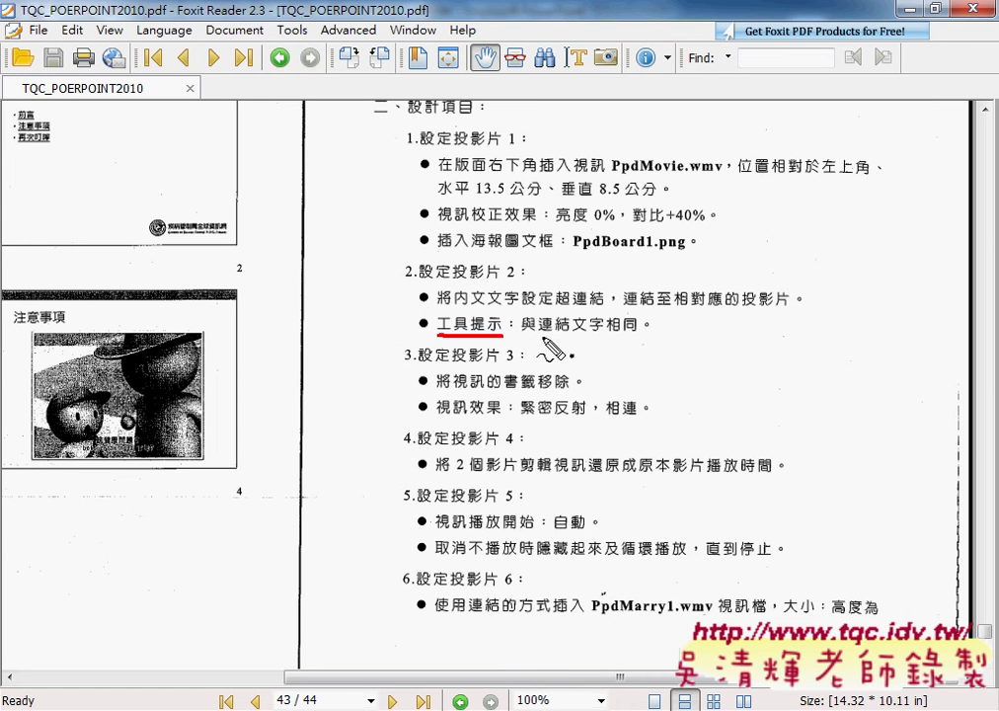
{"action": "left_click_drag", "start_coordinate": [540, 333], "coordinate": [638, 333]}
{"action": "left_click_drag", "start_coordinate": [440, 337], "coordinate": [505, 335]}
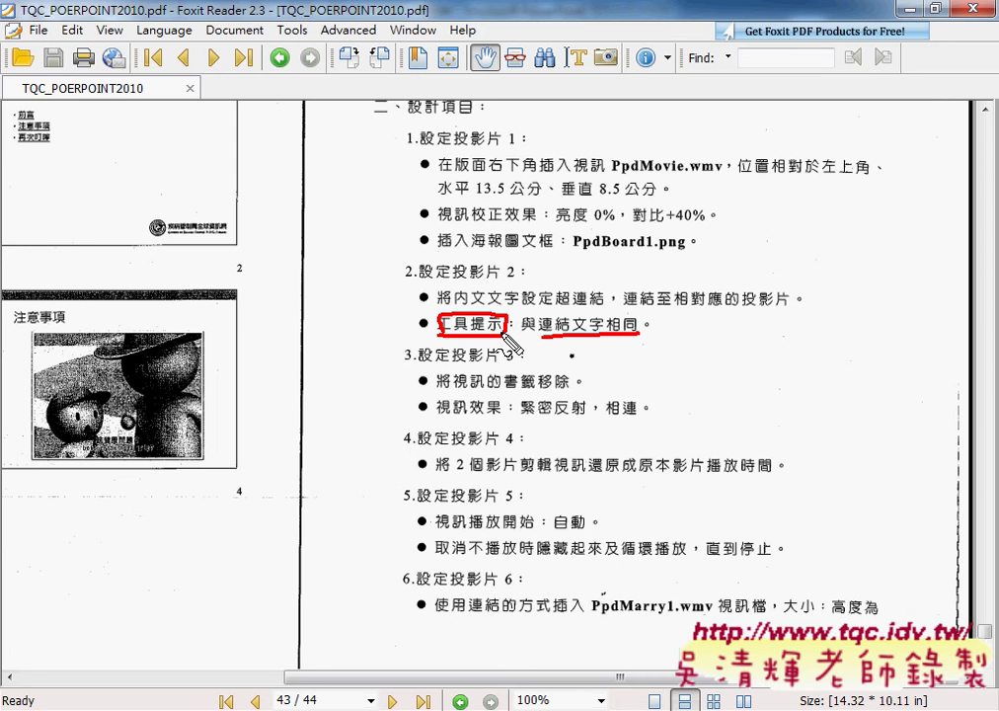
{"action": "key", "text": "Escape"}
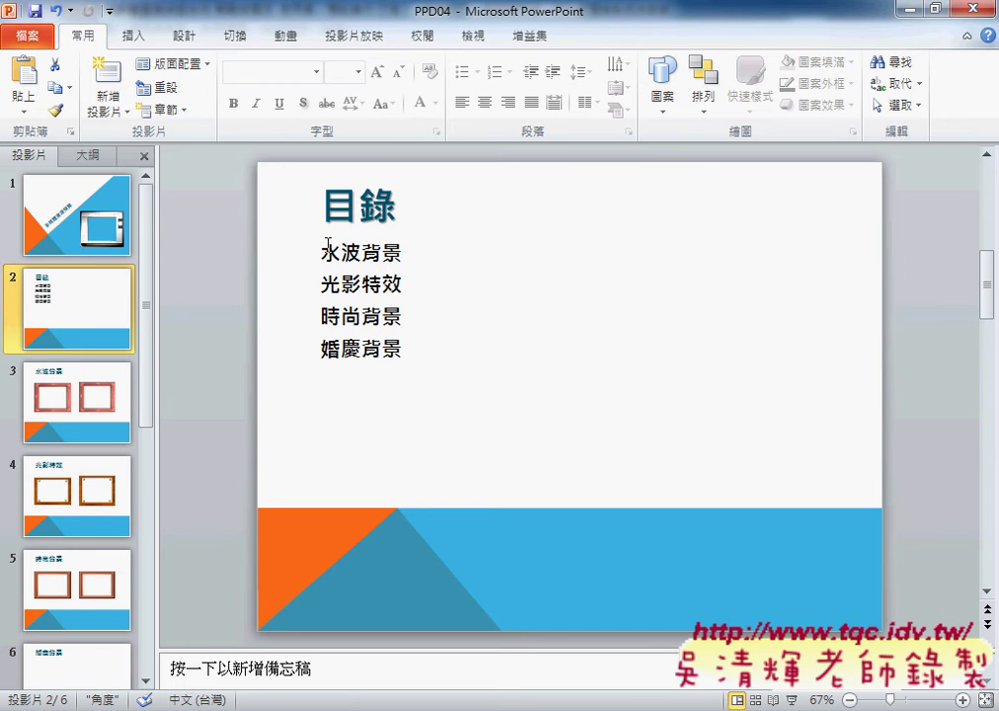
- Select and copy the 水波背景 line on the contents slide, then reselect it
{"action": "mouse_move", "coordinate": [326, 244]}
{"action": "left_mouse_down"}
{"action": "mouse_move", "coordinate": [382, 253]}
{"action": "mouse_move", "coordinate": [402, 244]}
{"action": "left_mouse_up"}
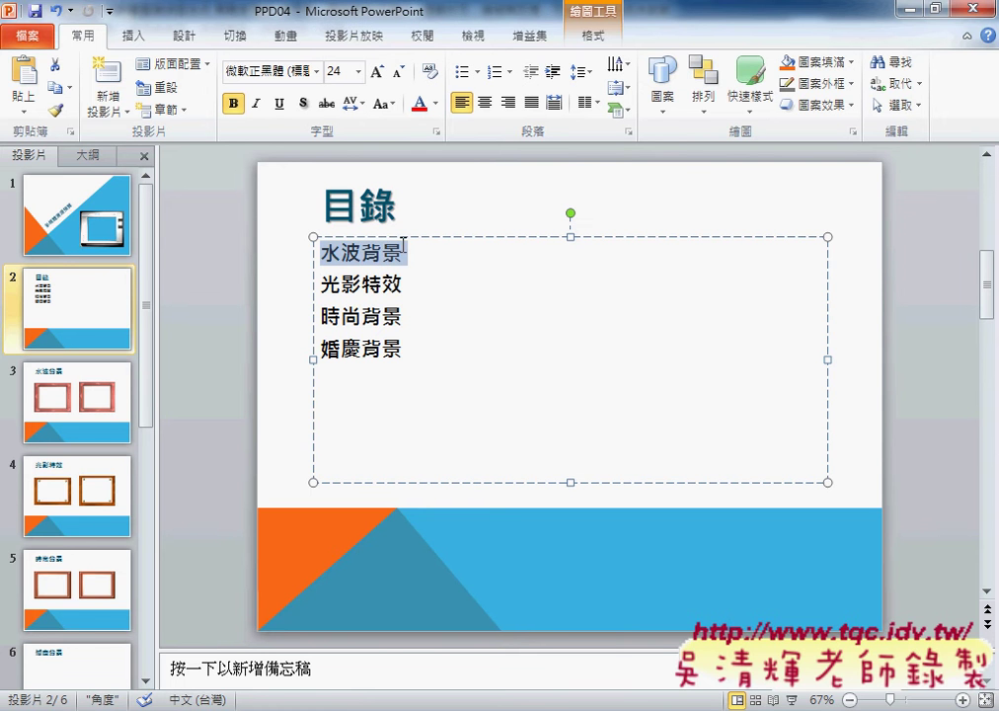
{"action": "right_click", "coordinate": [347, 250]}
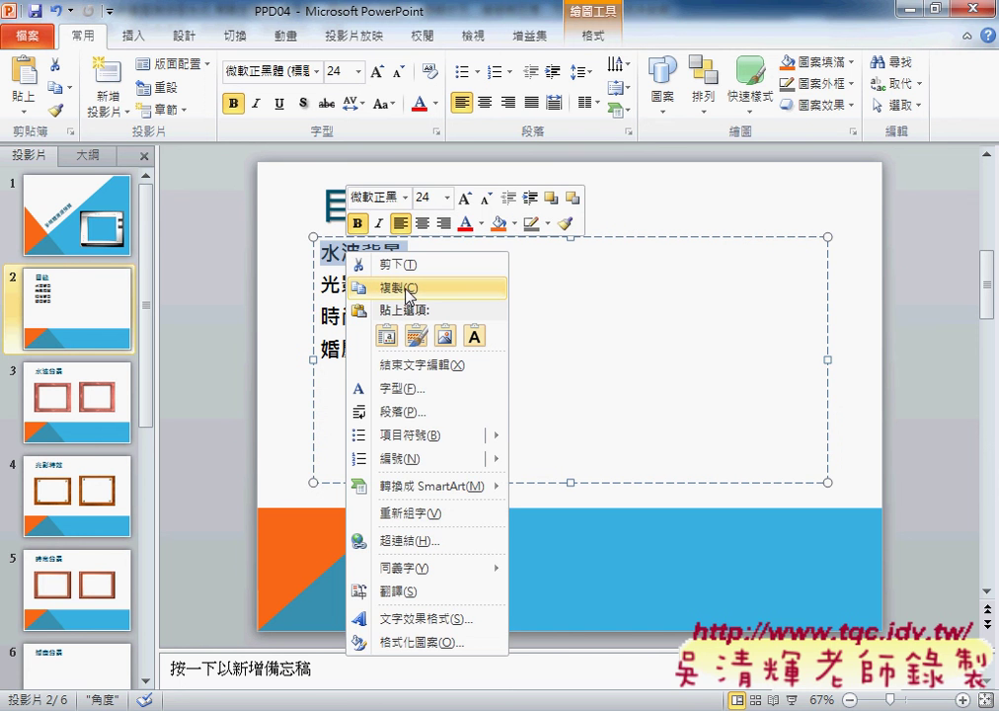
{"action": "left_click", "coordinate": [408, 288]}
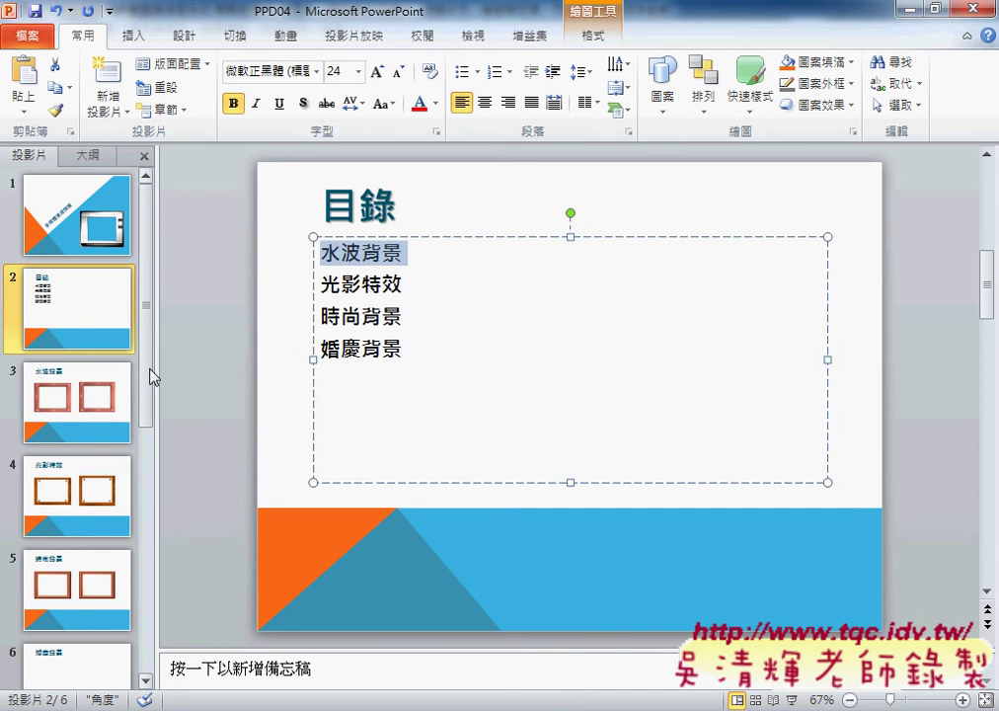
{"action": "left_click", "coordinate": [124, 296]}
{"action": "left_click", "coordinate": [405, 252]}
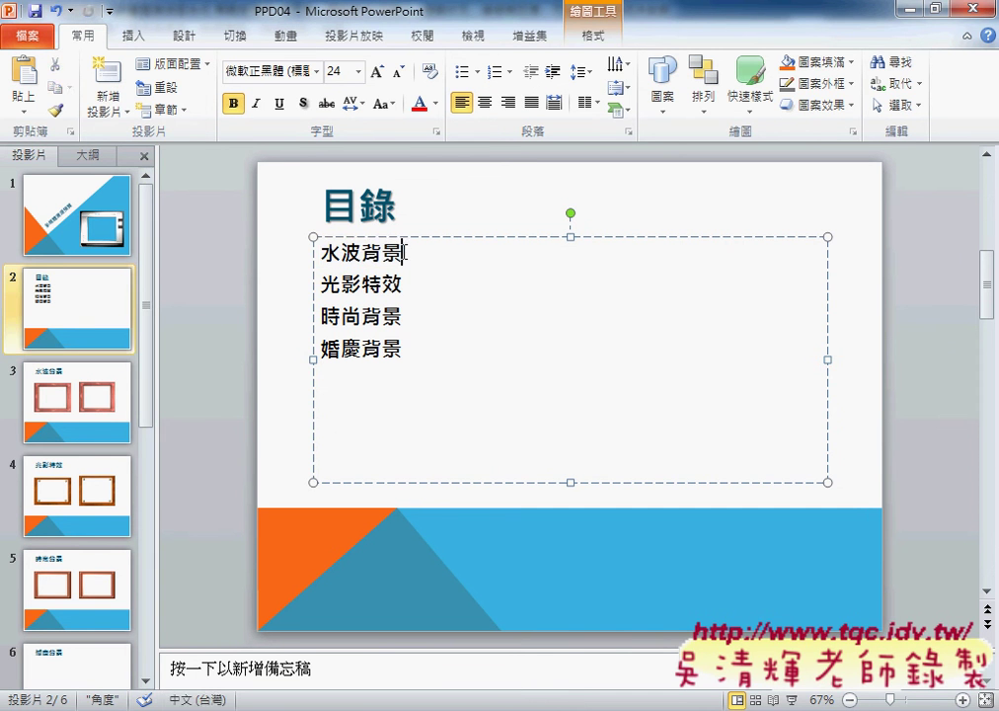
{"action": "left_click_drag", "start_coordinate": [406, 253], "coordinate": [318, 253]}
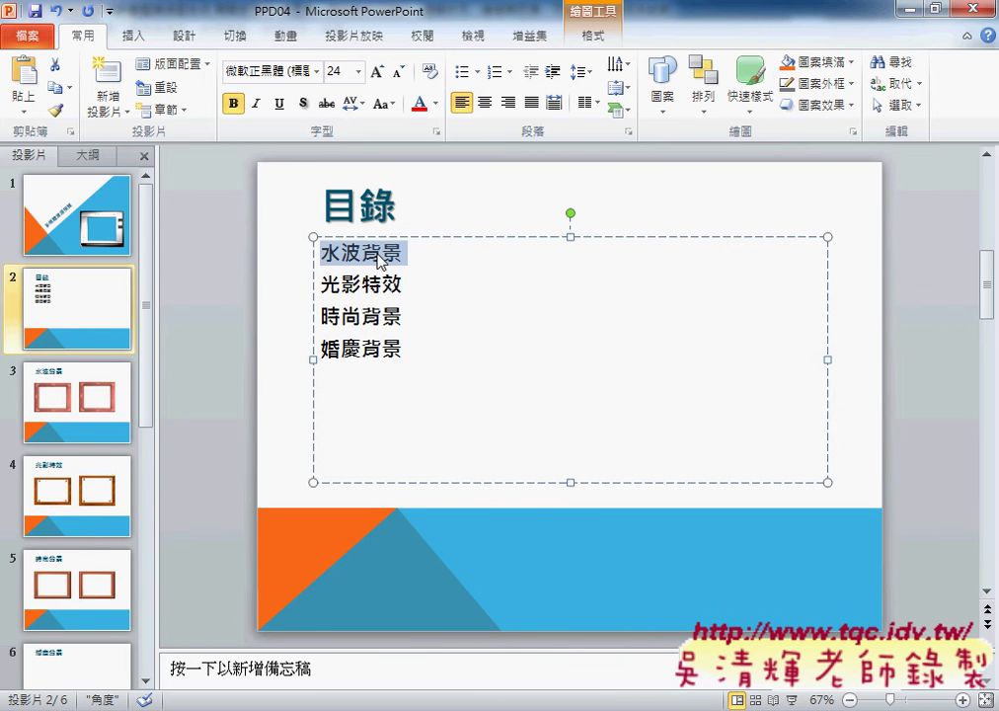
- Hyperlink 水波背景 to slide 3 with ScreenTip 水波背景, then select the 光影特效 line
{"action": "right_click", "coordinate": [380, 260]}
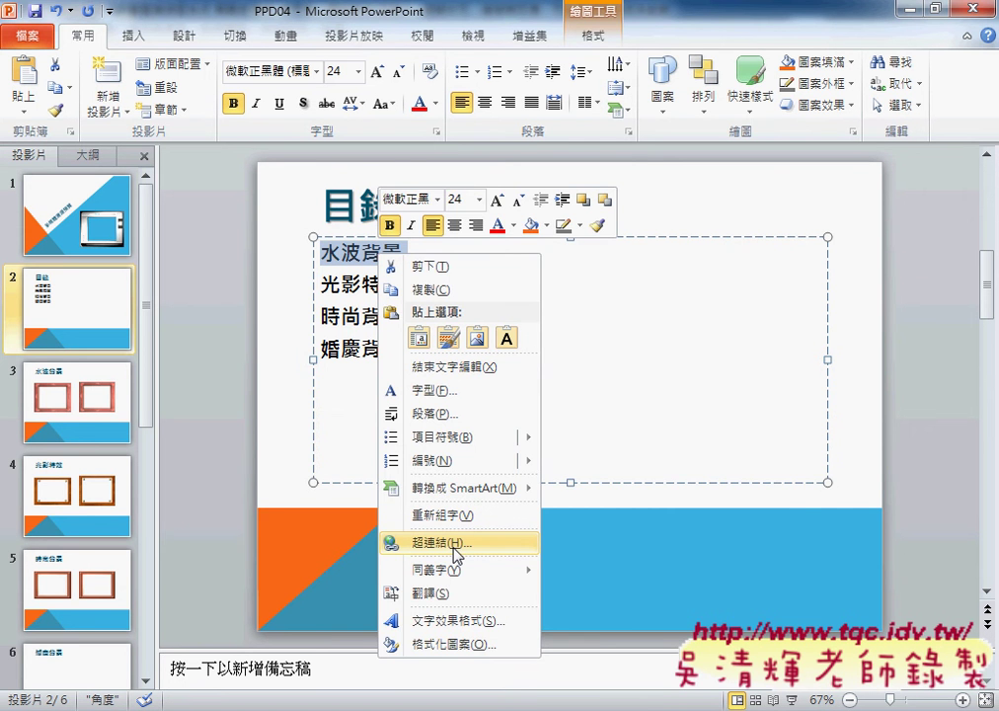
{"action": "left_click", "coordinate": [456, 554]}
{"action": "left_click_drag", "start_coordinate": [481, 328], "coordinate": [595, 229]}
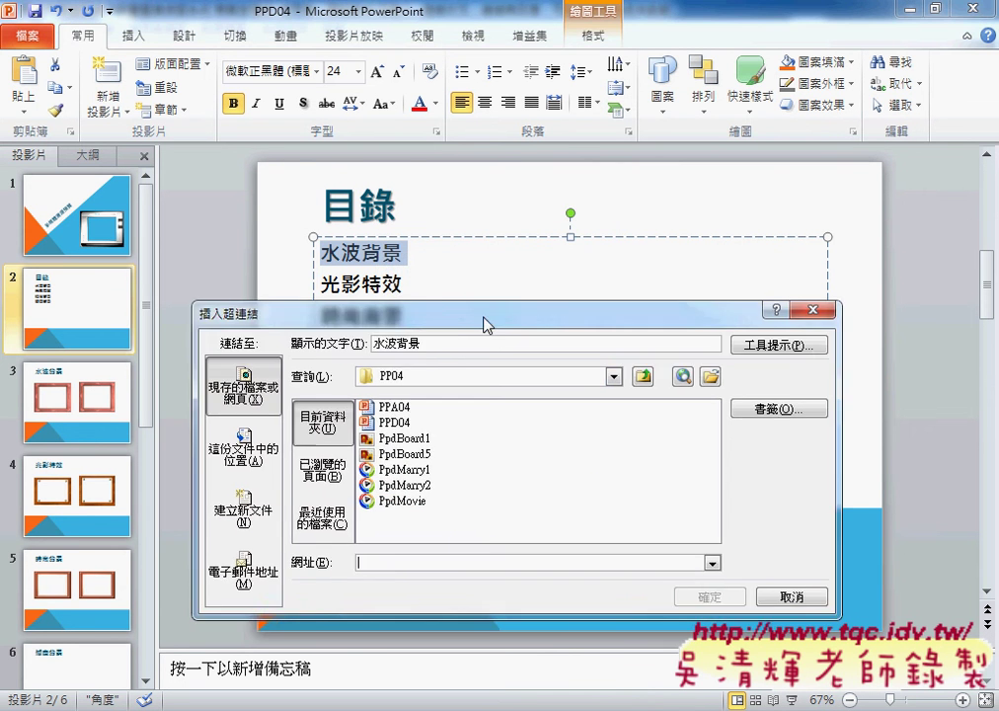
{"action": "left_click", "coordinate": [338, 387]}
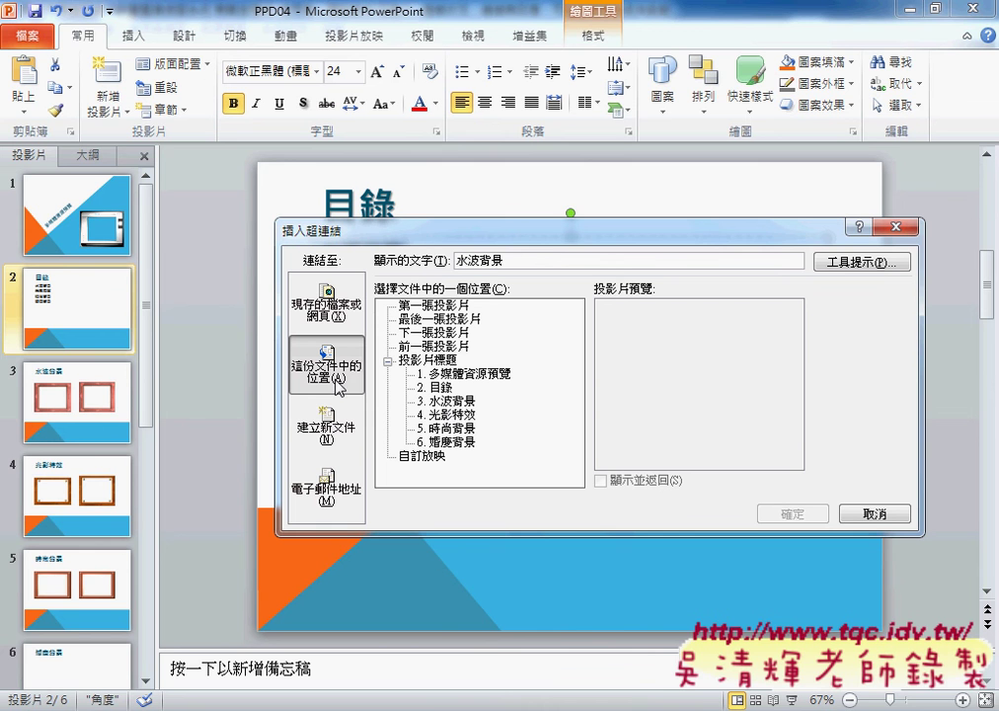
{"action": "left_click", "coordinate": [453, 402]}
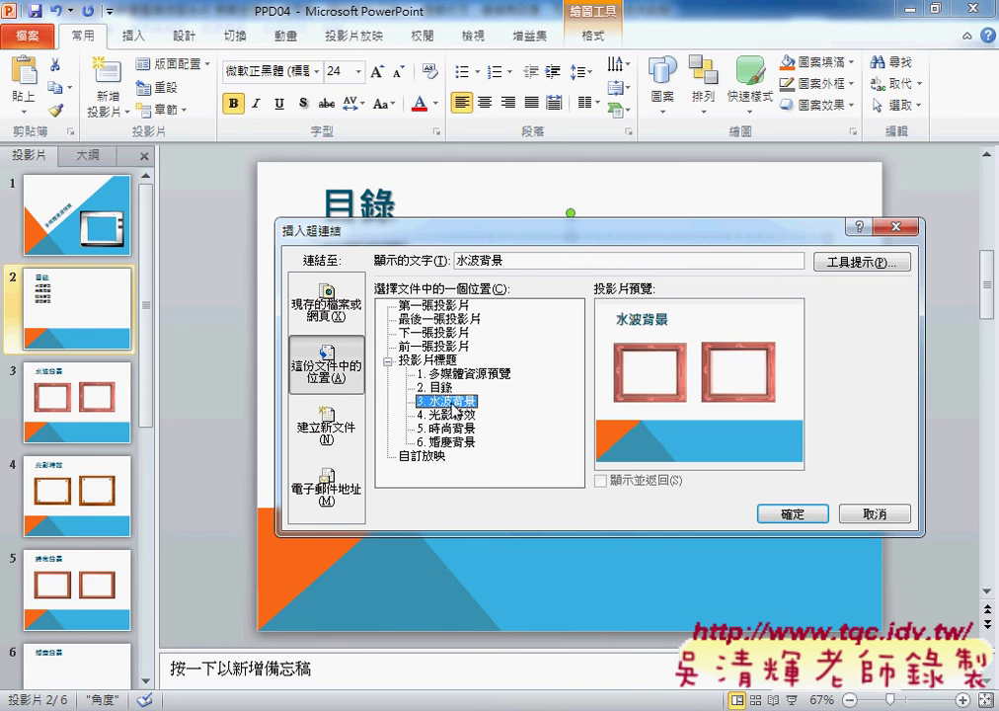
{"action": "left_click", "coordinate": [833, 263]}
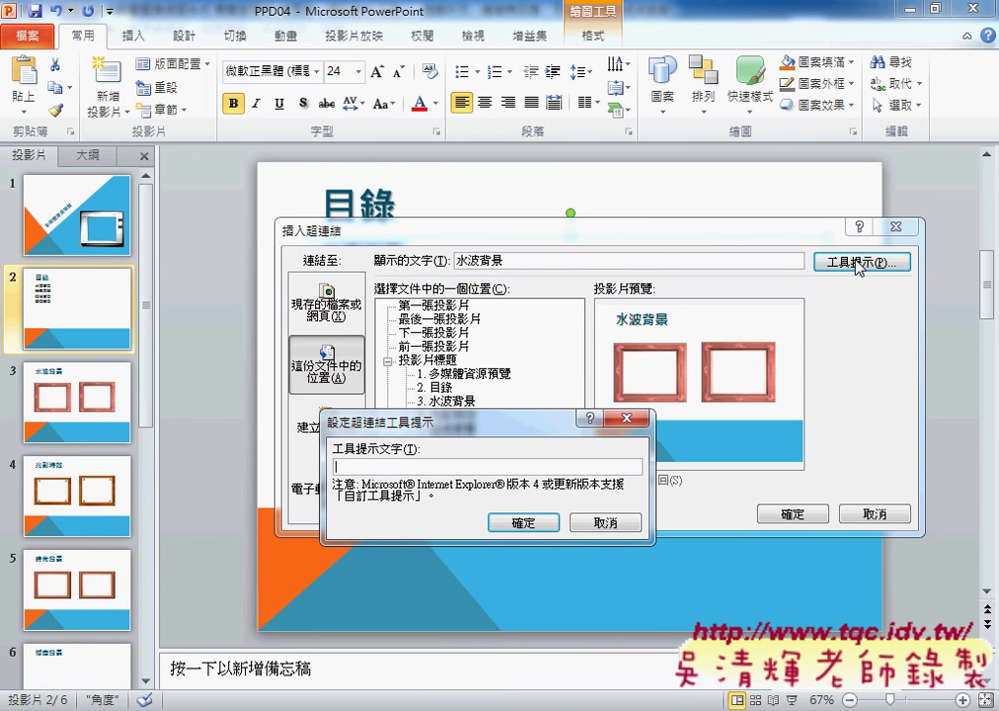
{"action": "type", "text": "水波背景"}
{"action": "left_click", "coordinate": [525, 526]}
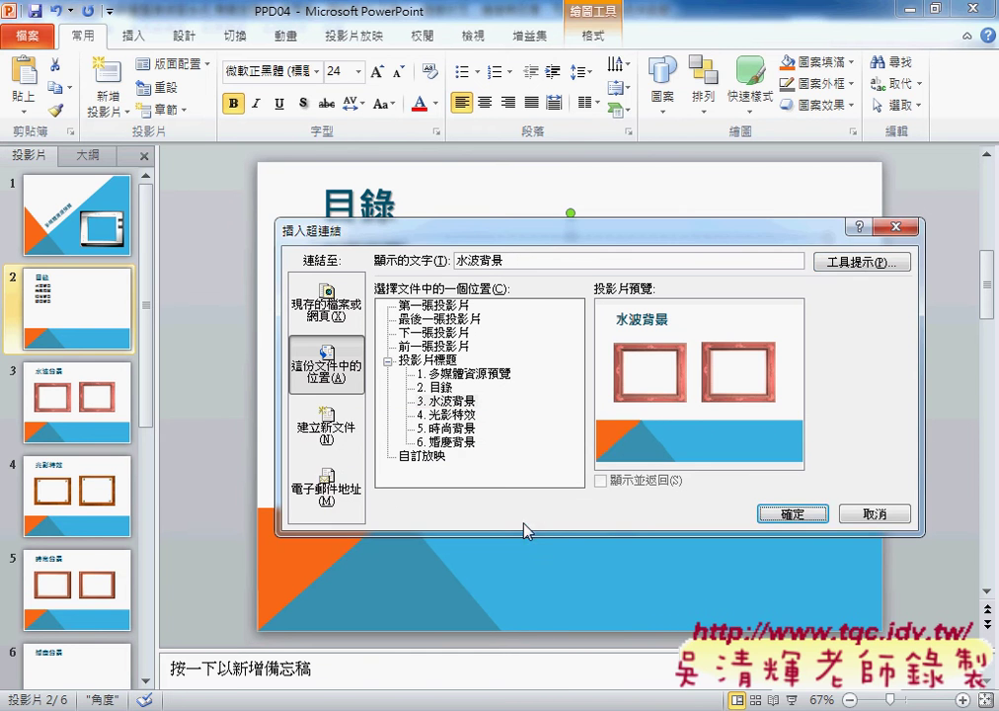
{"action": "left_click", "coordinate": [793, 516]}
{"action": "left_click", "coordinate": [417, 285]}
{"action": "key", "text": "shift+Home"}
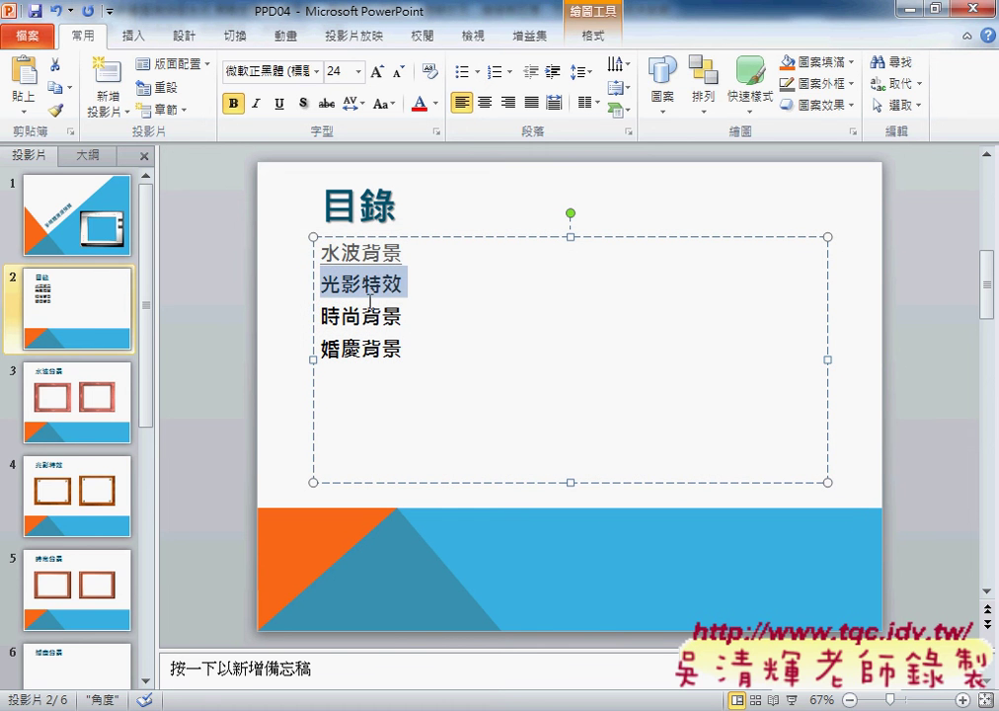
- Hyperlink 光影特效 to slide 4, 光影特效, with a matching ScreenTip
{"action": "right_click", "coordinate": [373, 285]}
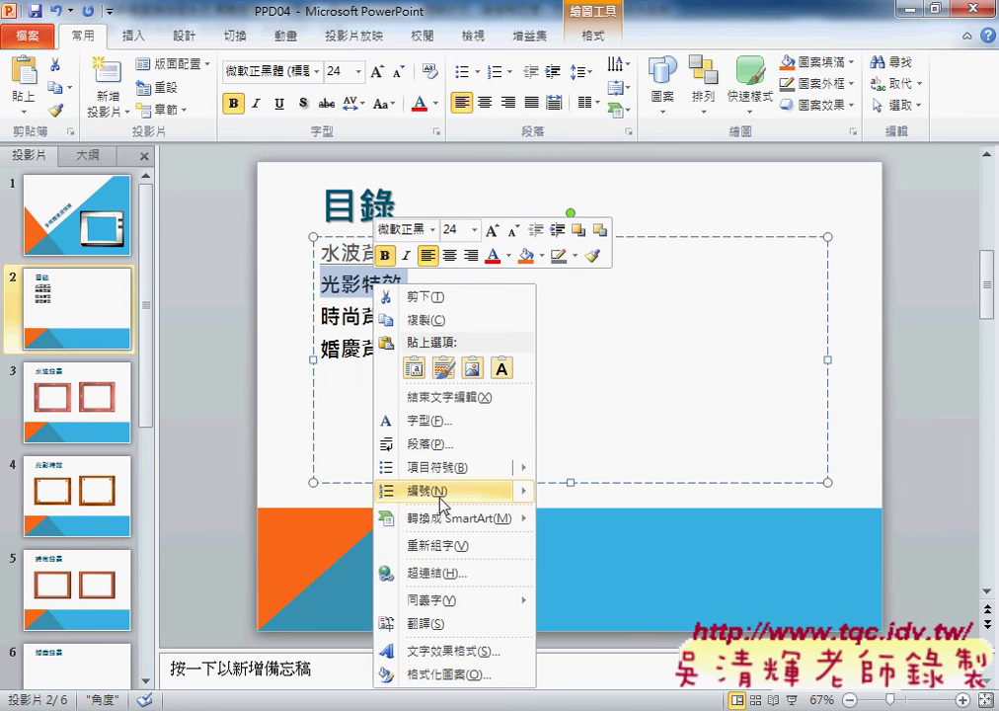
{"action": "left_click", "coordinate": [451, 573]}
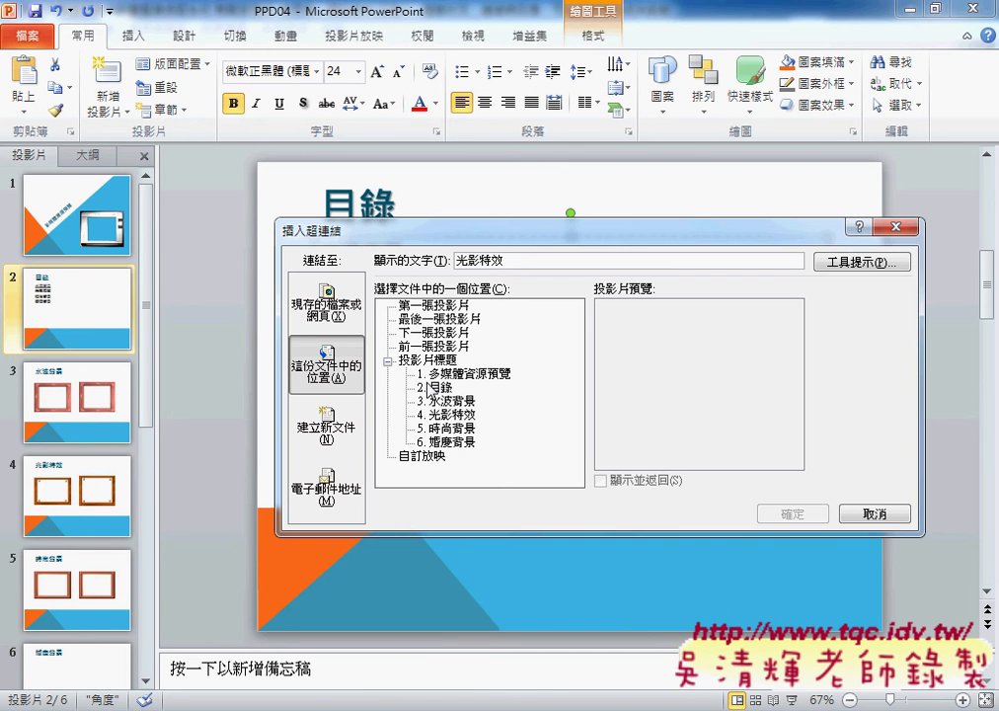
{"action": "left_click", "coordinate": [454, 417]}
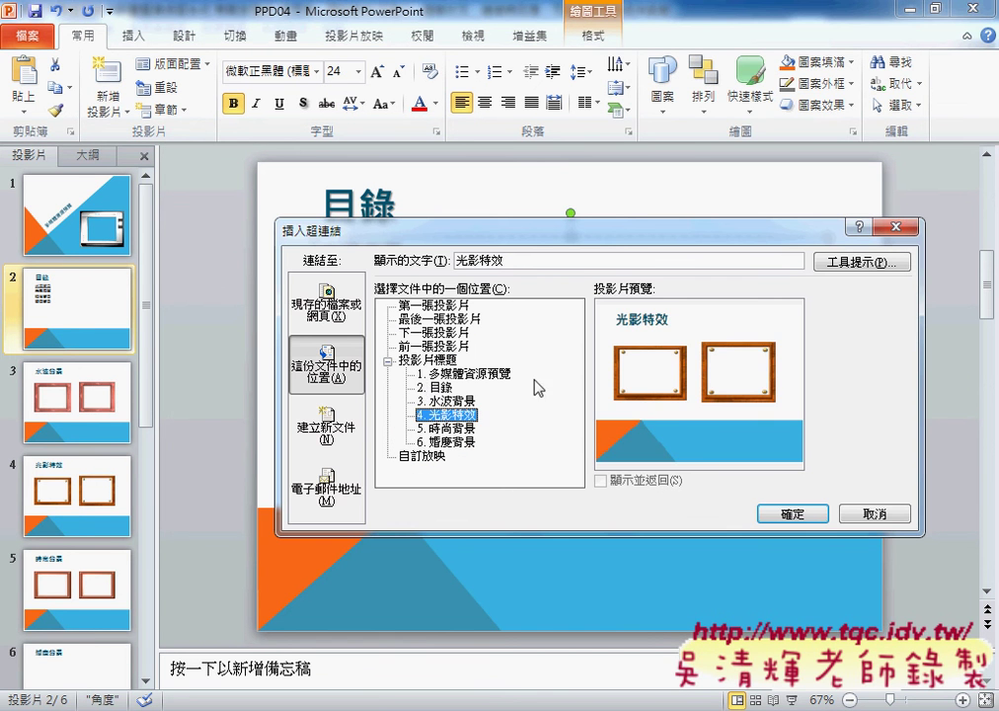
{"action": "left_click", "coordinate": [868, 262]}
{"action": "type", "text": "光影特效"}
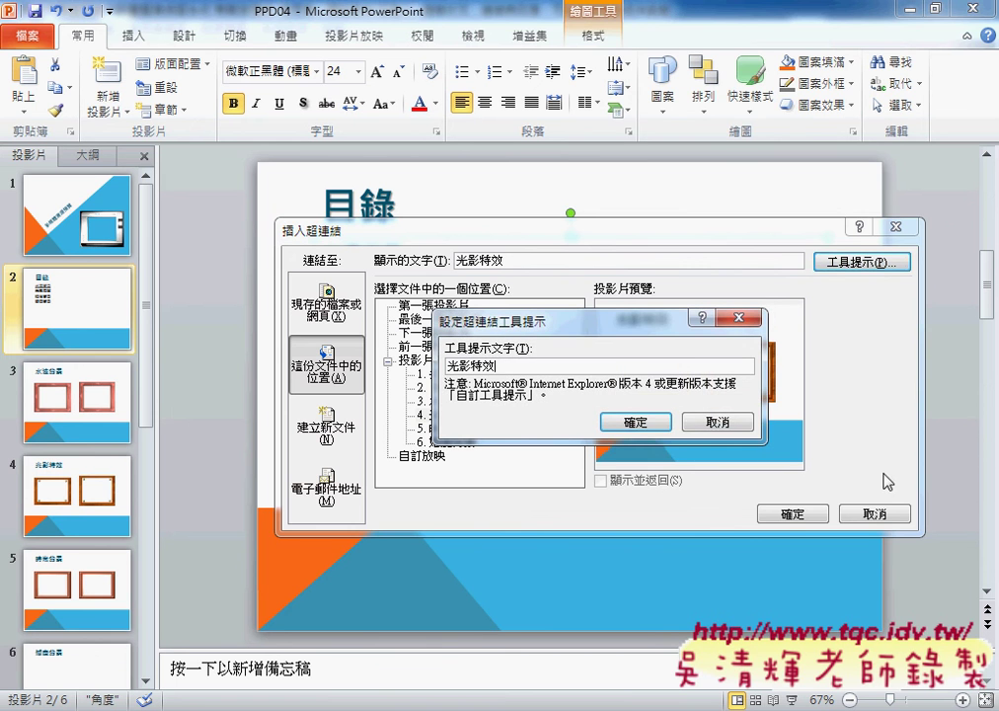
{"action": "left_click", "coordinate": [641, 421]}
{"action": "left_click", "coordinate": [793, 513]}
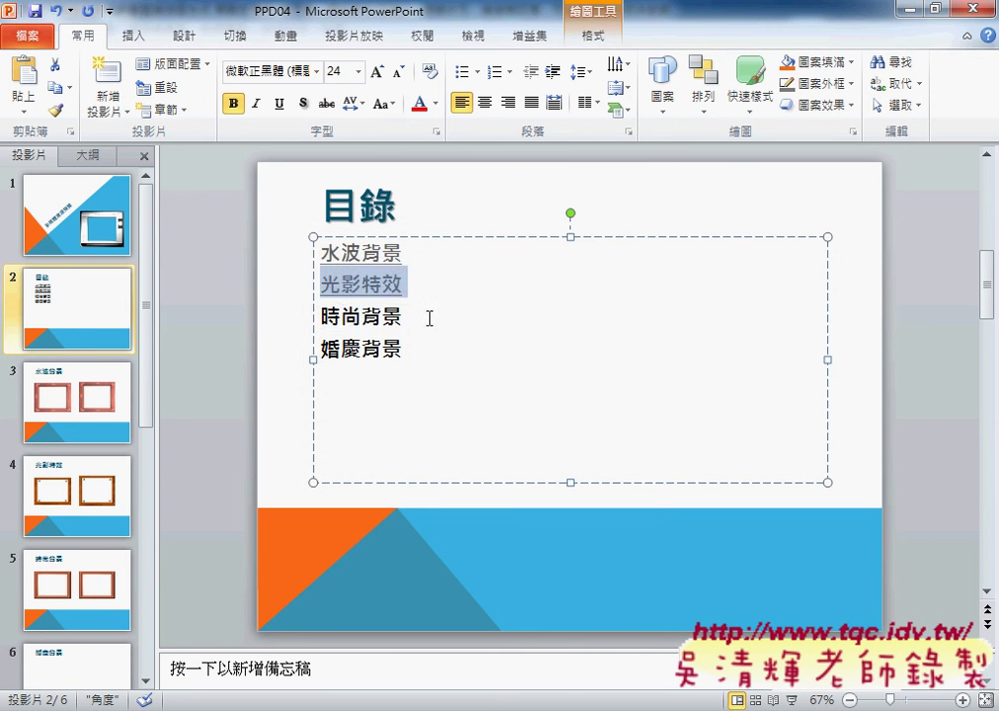
- Hyperlink 時尚背景 to slide 5 with ScreenTip 時尚背景
{"action": "left_click_drag", "start_coordinate": [428, 316], "coordinate": [299, 317]}
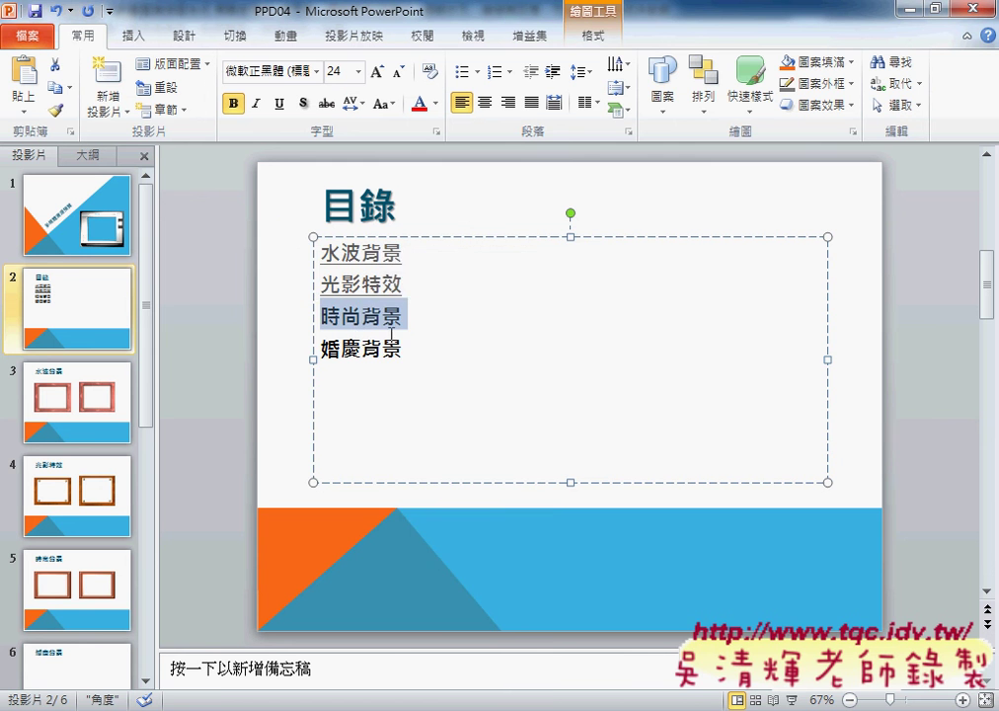
{"action": "right_click", "coordinate": [385, 295]}
{"action": "key", "text": "Escape"}
{"action": "right_click", "coordinate": [378, 307]}
{"action": "left_click", "coordinate": [456, 595]}
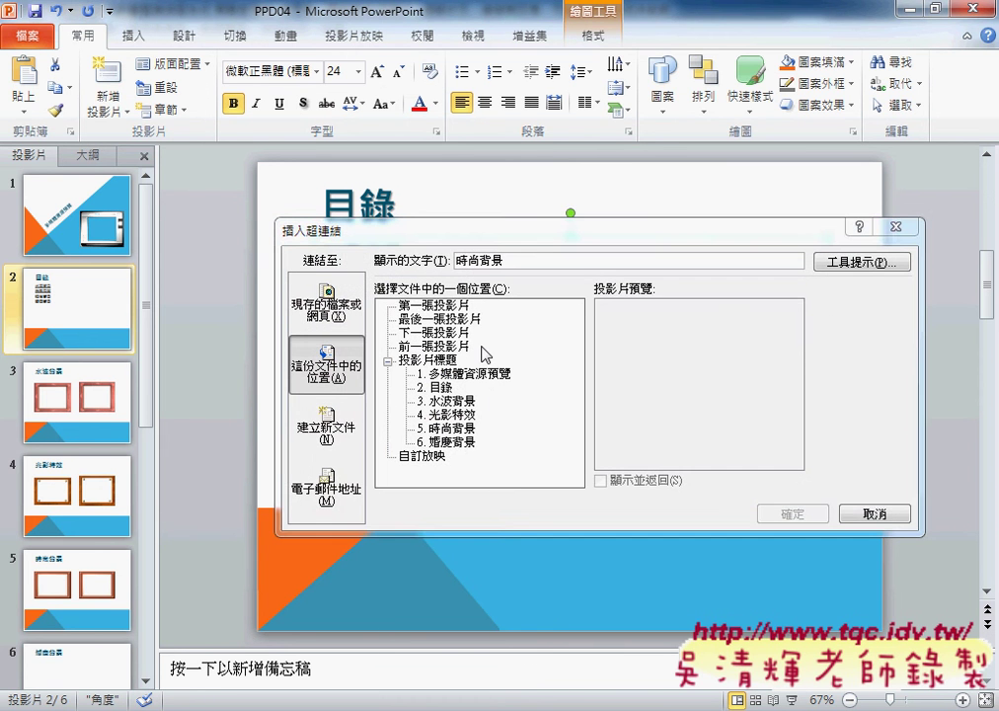
{"action": "left_click", "coordinate": [859, 264]}
{"action": "type", "text": "時尚背景"}
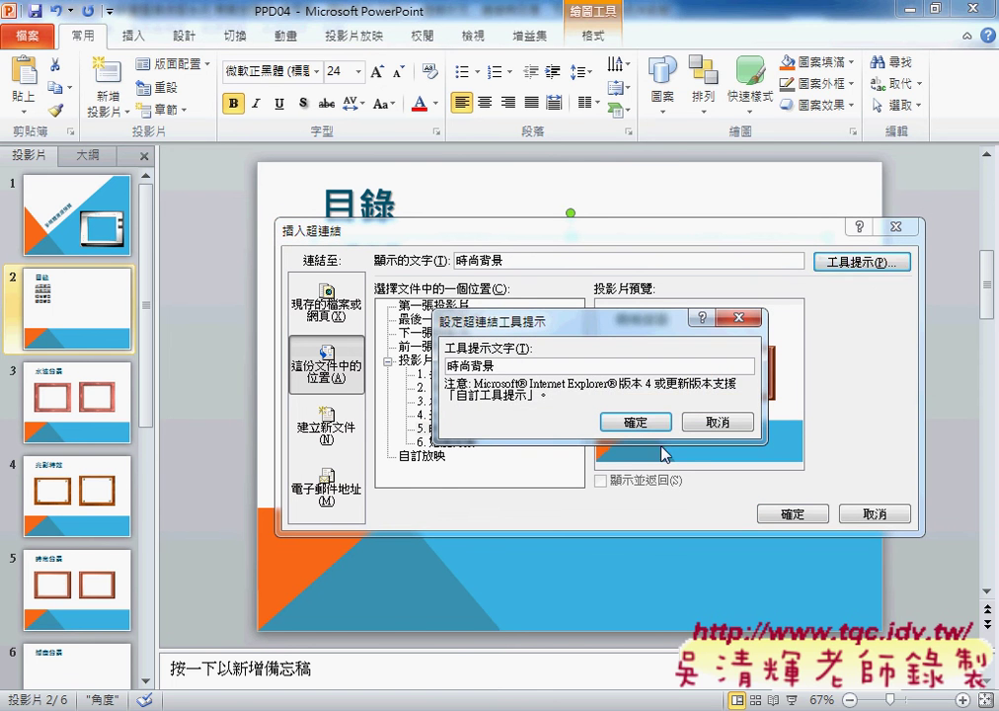
{"action": "left_click", "coordinate": [637, 422]}
{"action": "left_click", "coordinate": [779, 513]}
- Hyperlink 婚慶背景 to slide 6, 婚慶背景, with tooltip 婚慶背景
{"action": "left_click_drag", "start_coordinate": [414, 351], "coordinate": [317, 351]}
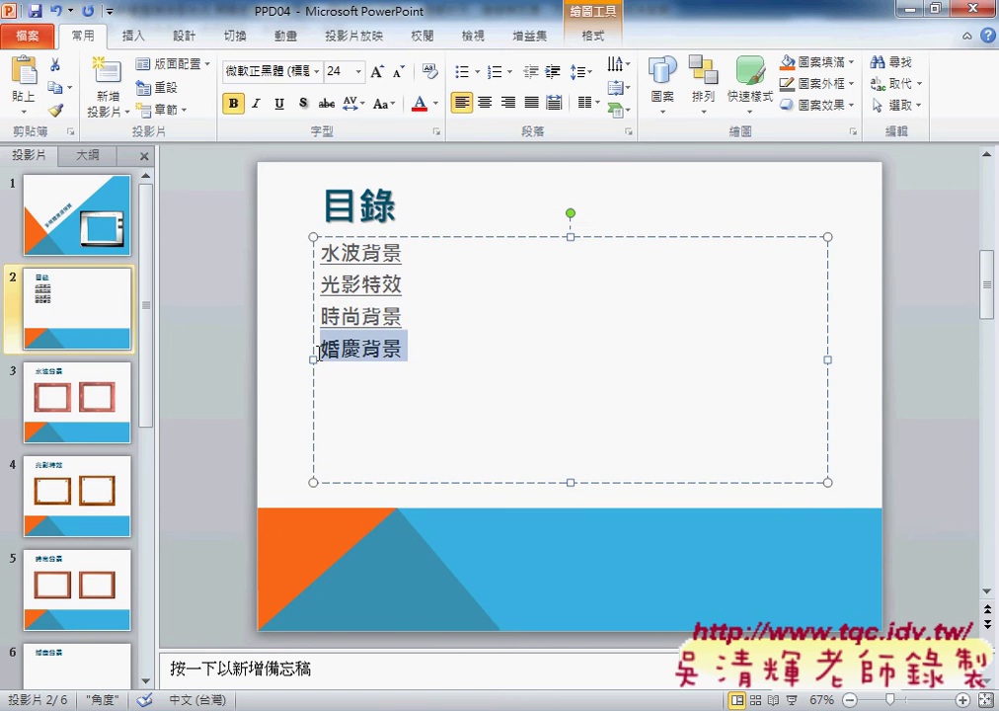
{"action": "right_click", "coordinate": [374, 355]}
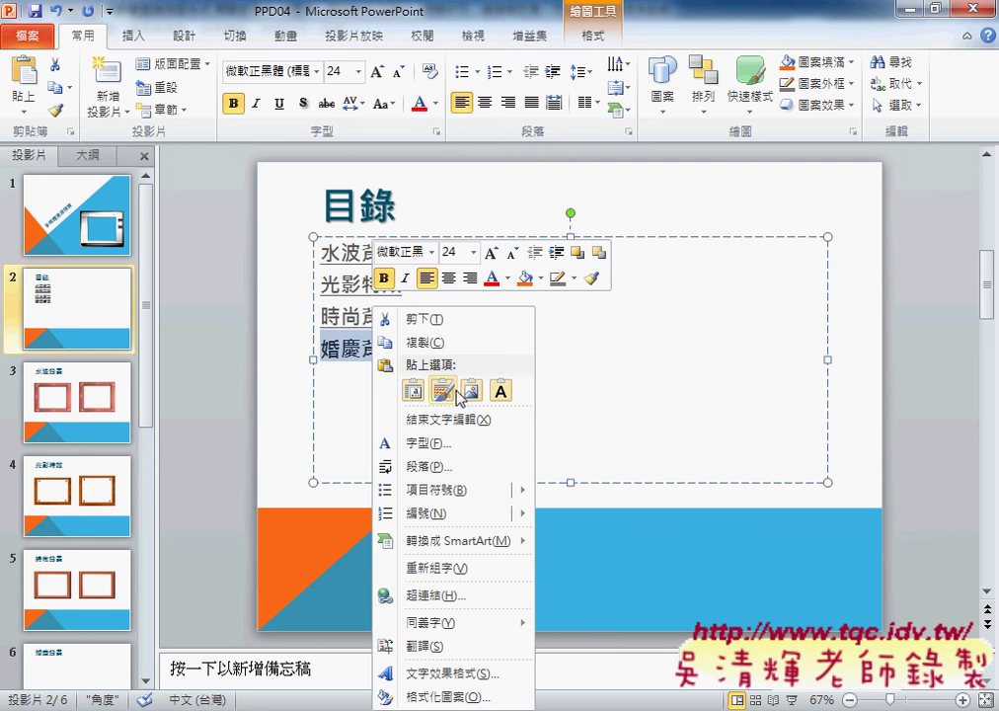
{"action": "left_click", "coordinate": [460, 596]}
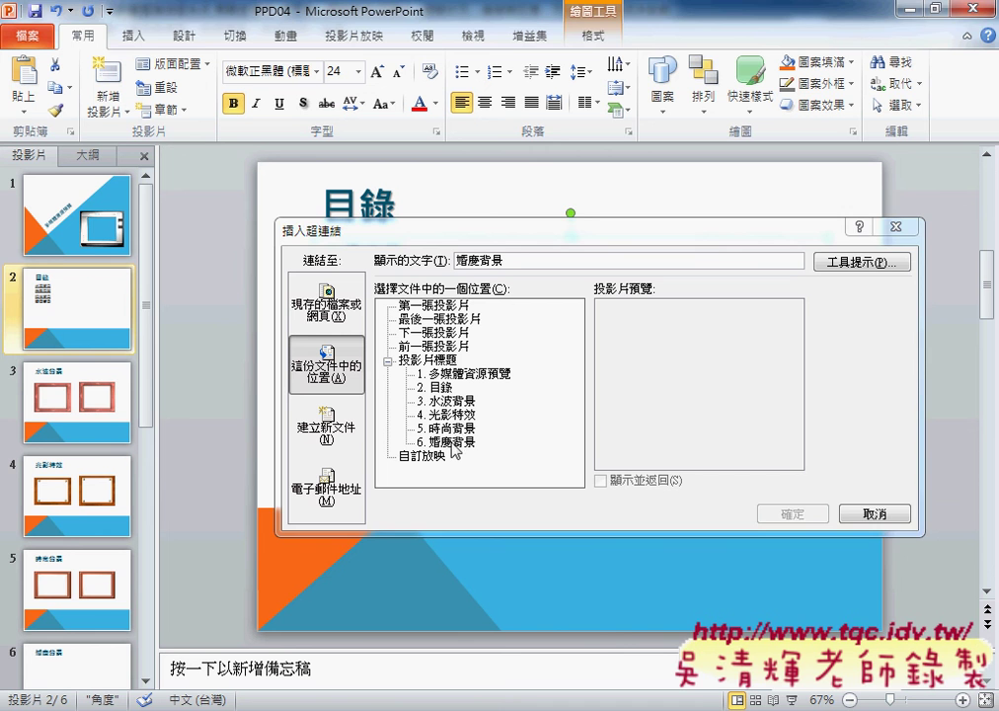
{"action": "left_click", "coordinate": [450, 442]}
{"action": "left_click", "coordinate": [882, 261]}
{"action": "type", "text": "婚慶背景"}
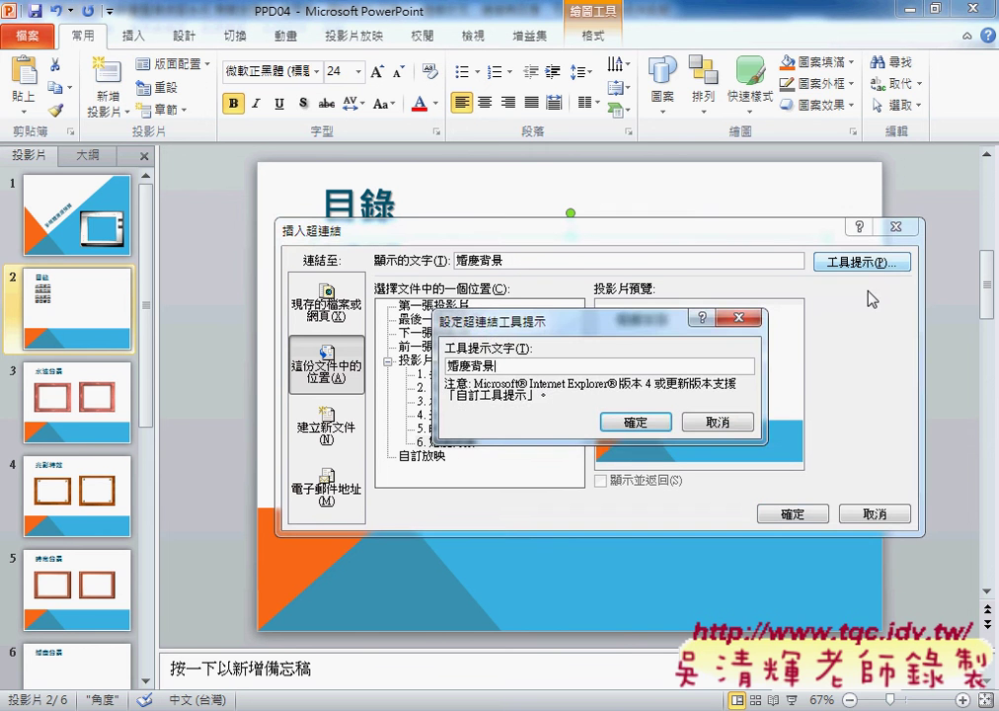
{"action": "left_click", "coordinate": [644, 423]}
{"action": "left_click", "coordinate": [790, 513]}
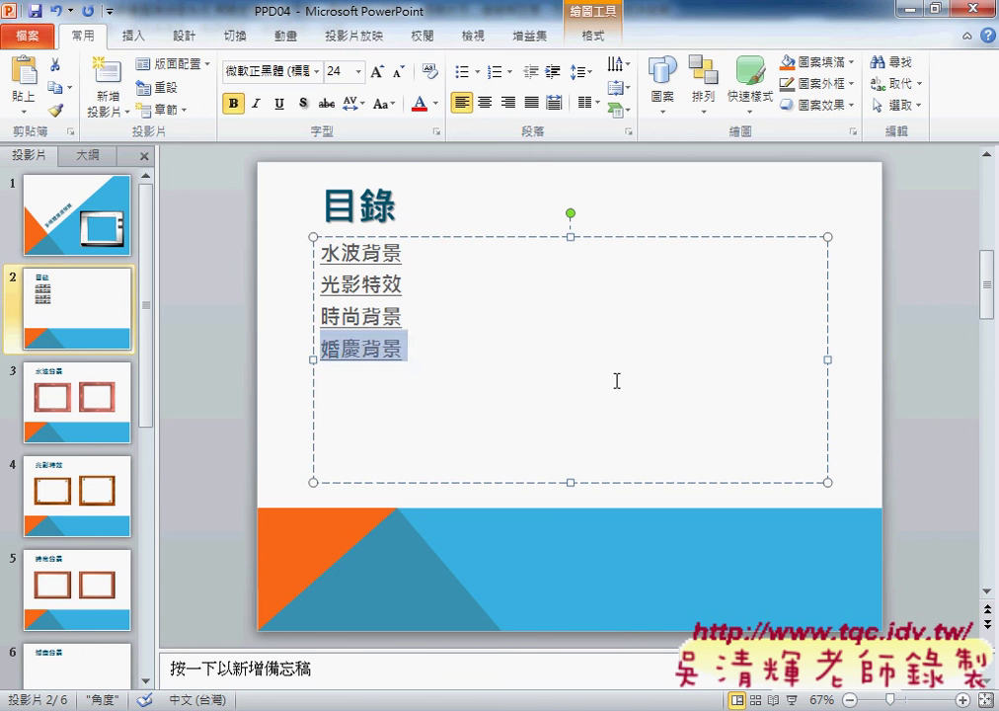
{"action": "left_click", "coordinate": [587, 377]}
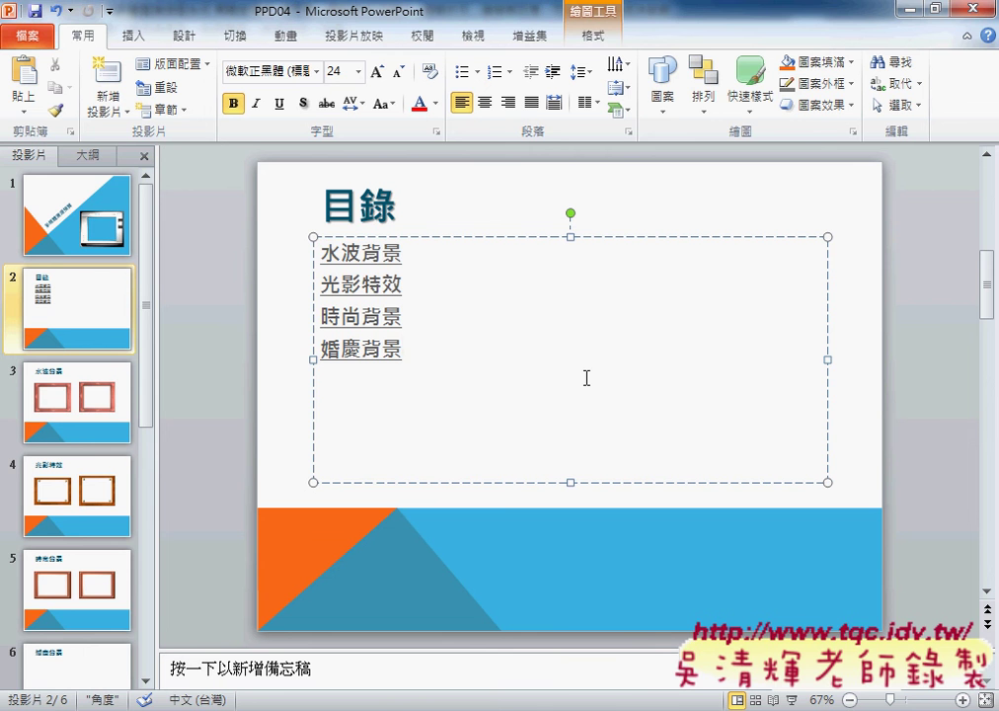
- Read the slide 3 requirements in the task PDF, then return to PowerPoint's slide 3, 水波背景
{"action": "left_click", "coordinate": [526, 707]}
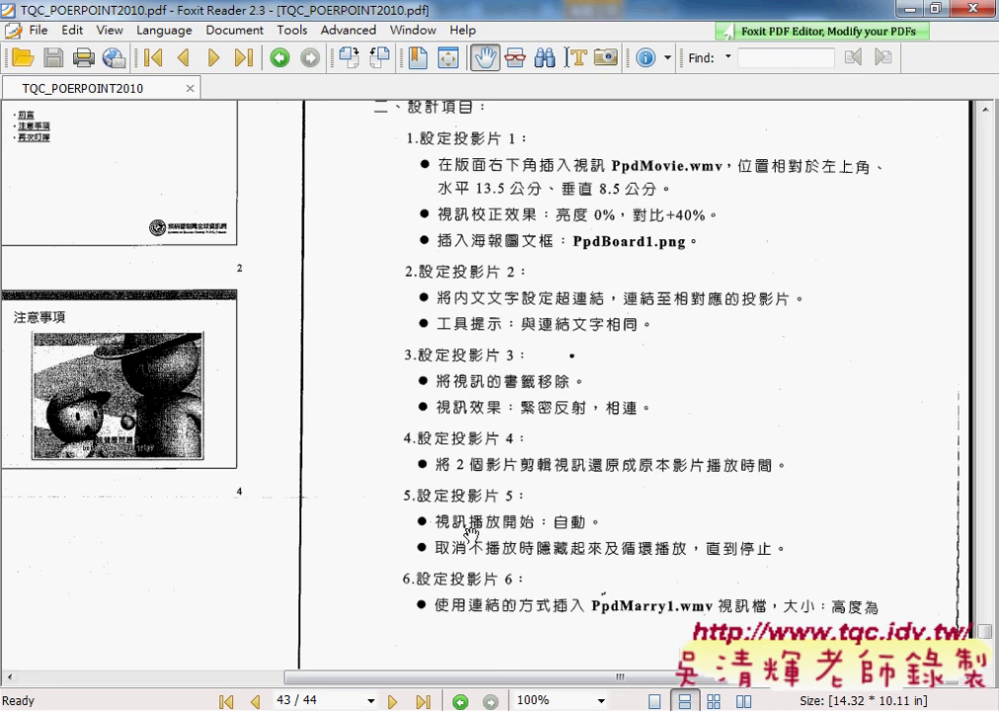
{"action": "scroll", "coordinate": [394, 306], "scroll_direction": "down", "scroll_amount": 1}
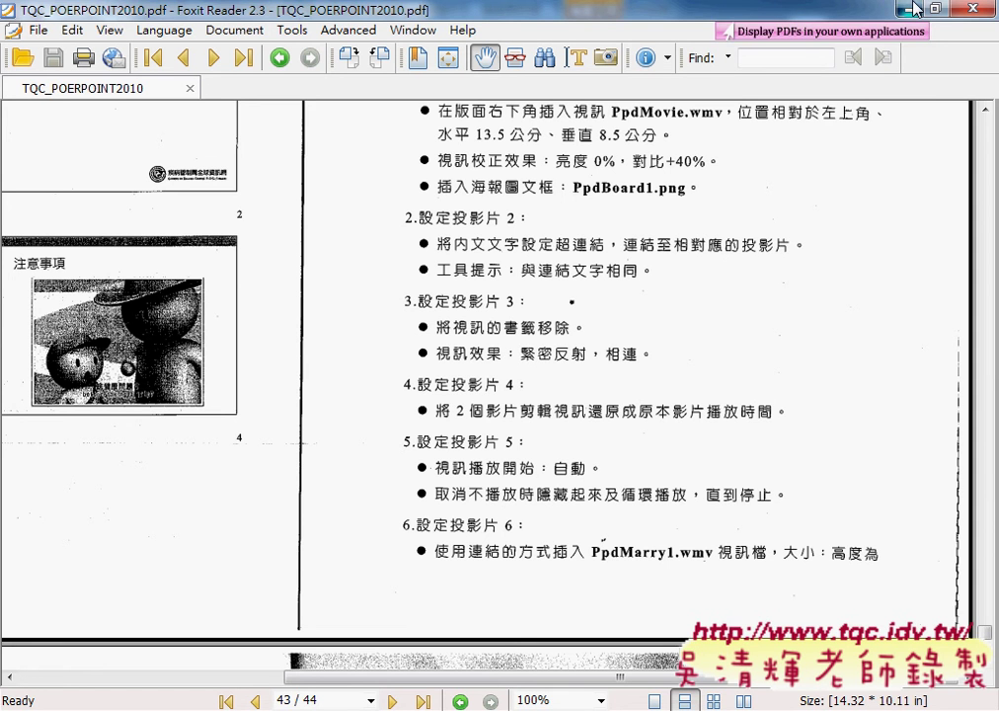
{"action": "key", "text": "alt+Tab"}
{"action": "left_click", "coordinate": [60, 407]}
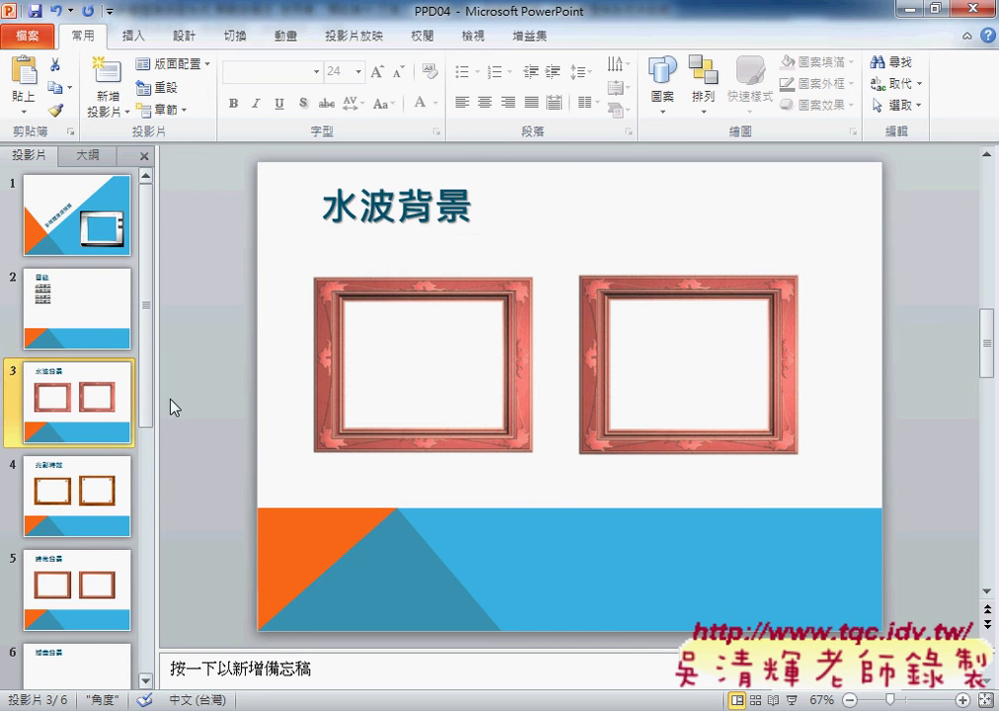
- Select the left video on slide 3 and show its Playback options
{"action": "left_click", "coordinate": [400, 376]}
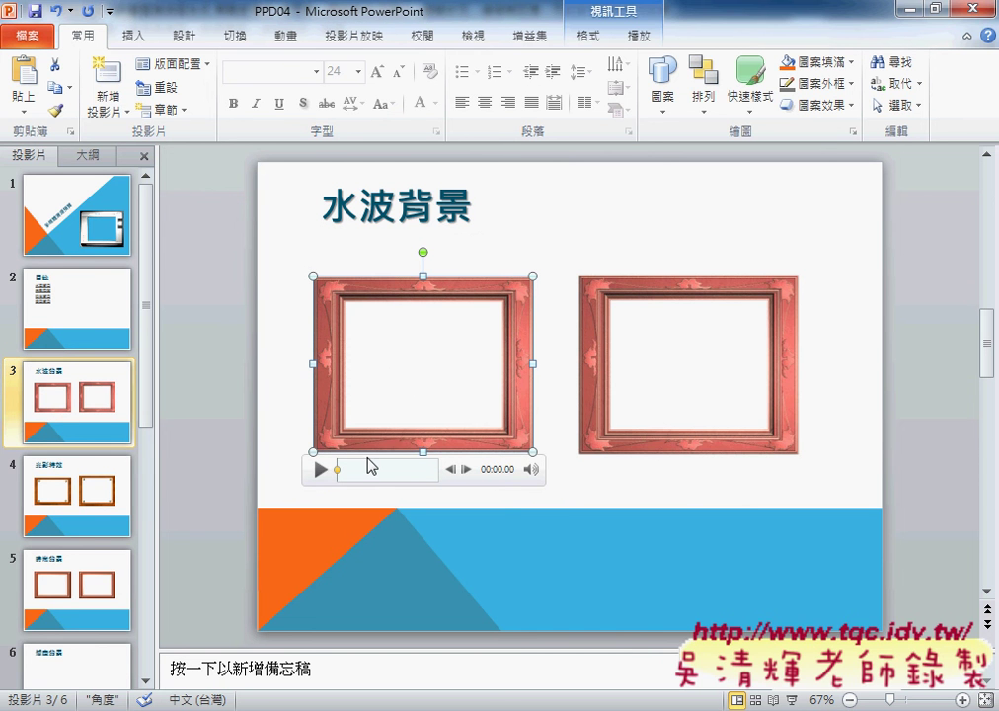
{"action": "left_click", "coordinate": [699, 383]}
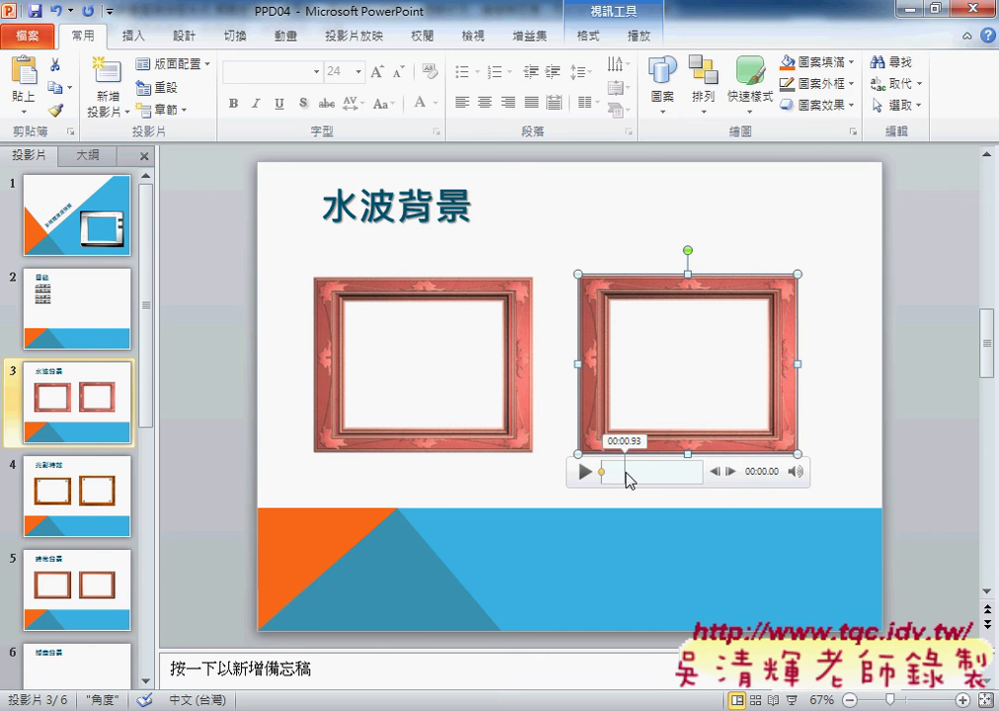
{"action": "left_click", "coordinate": [445, 376]}
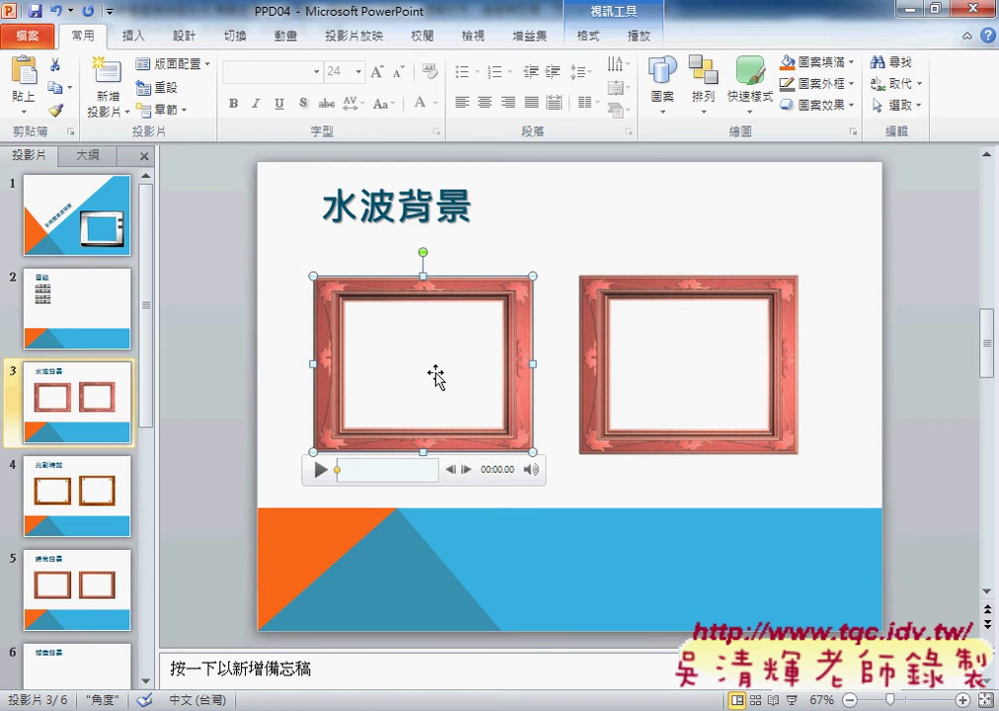
{"action": "left_click", "coordinate": [587, 41]}
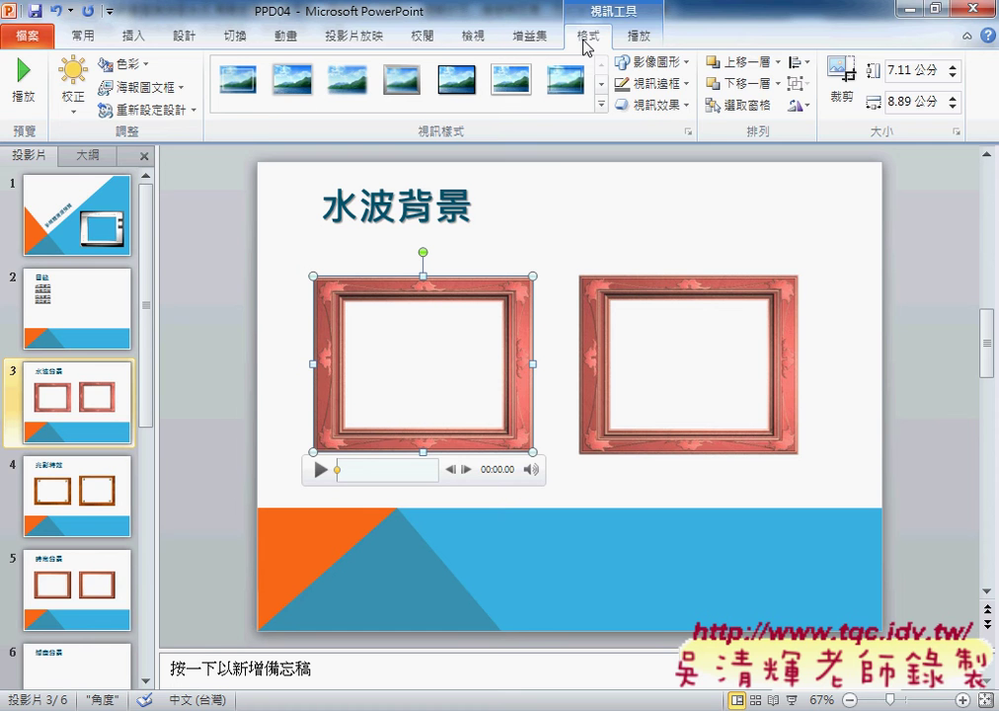
{"action": "left_click", "coordinate": [637, 35]}
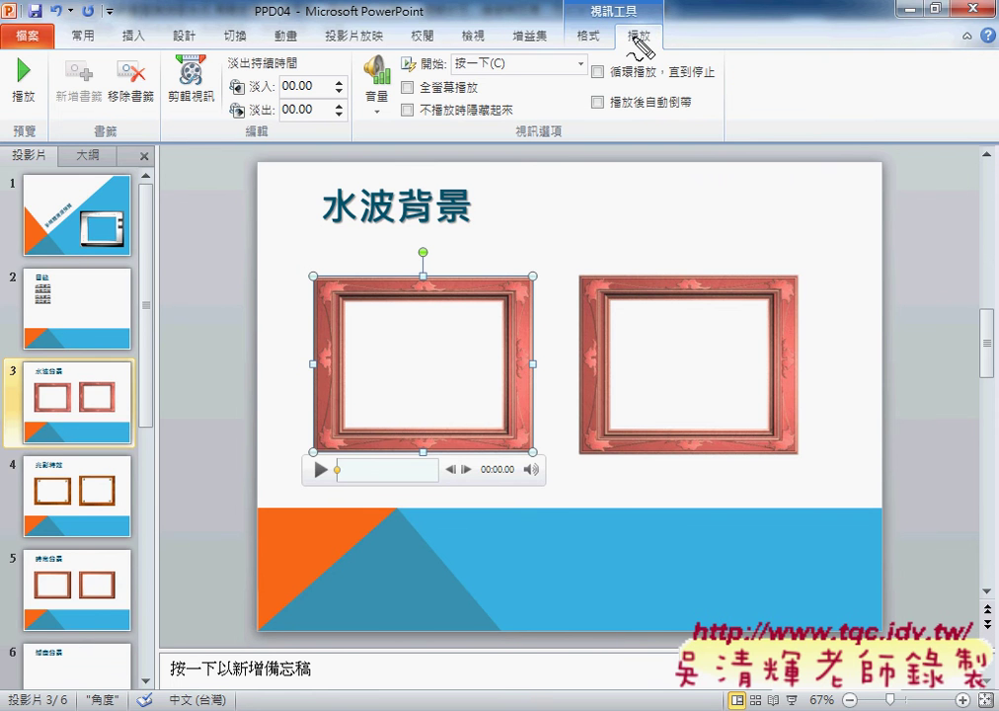
- Mark the bookmark removal button and the video's bookmark navigation in red, then clear the marks
{"action": "left_click_drag", "start_coordinate": [649, 28], "coordinate": [632, 73]}
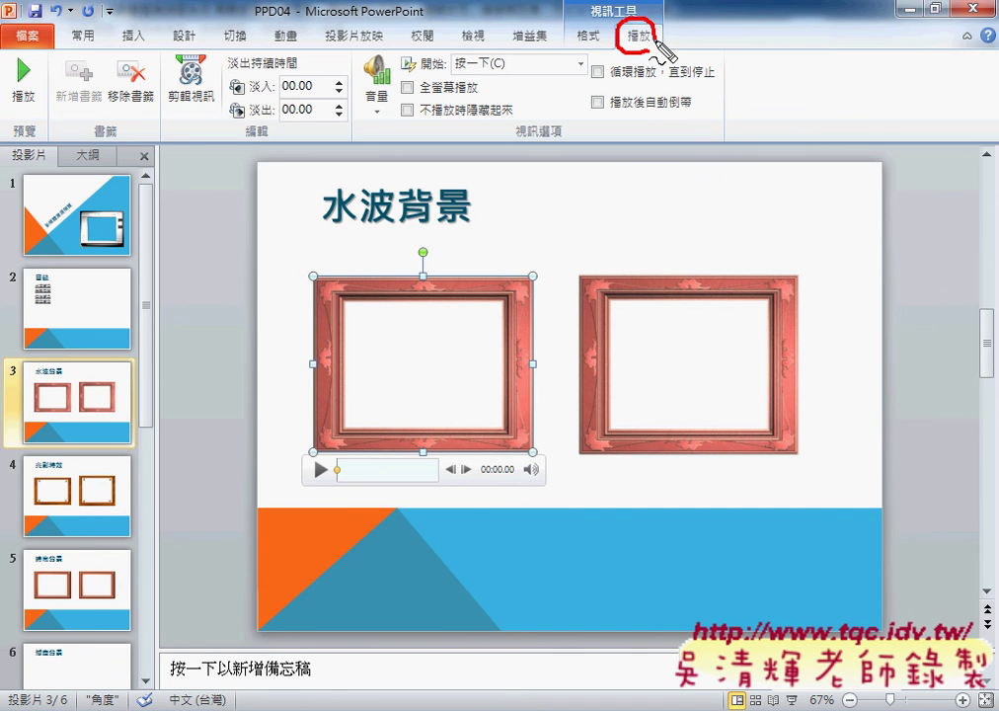
{"action": "left_click_drag", "start_coordinate": [94, 107], "coordinate": [150, 126]}
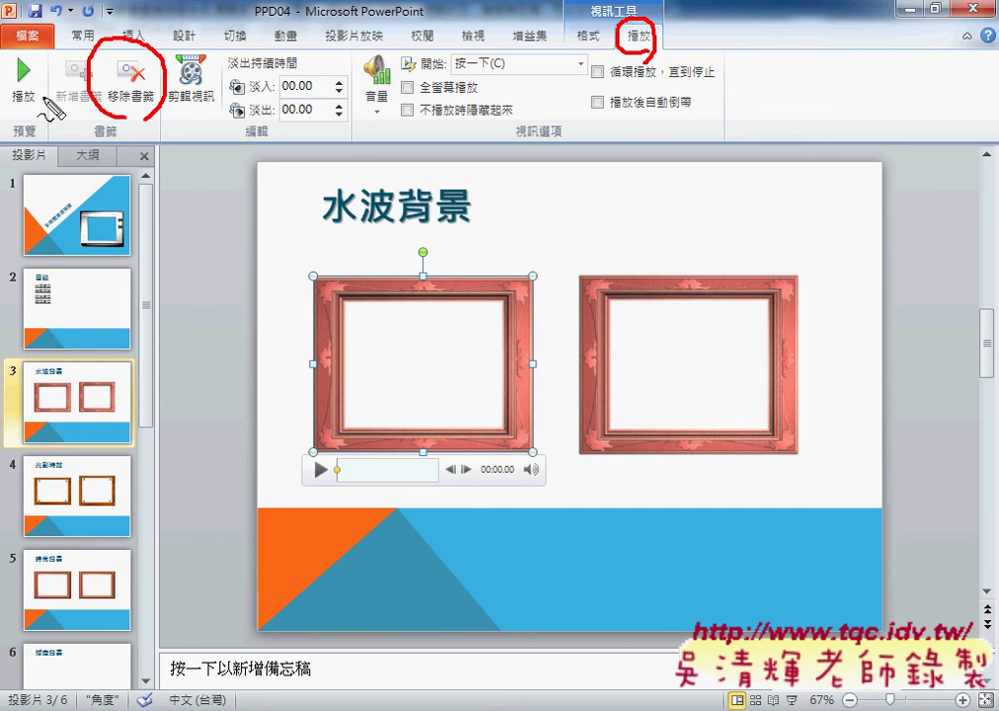
{"action": "left_click_drag", "start_coordinate": [470, 462], "coordinate": [464, 479]}
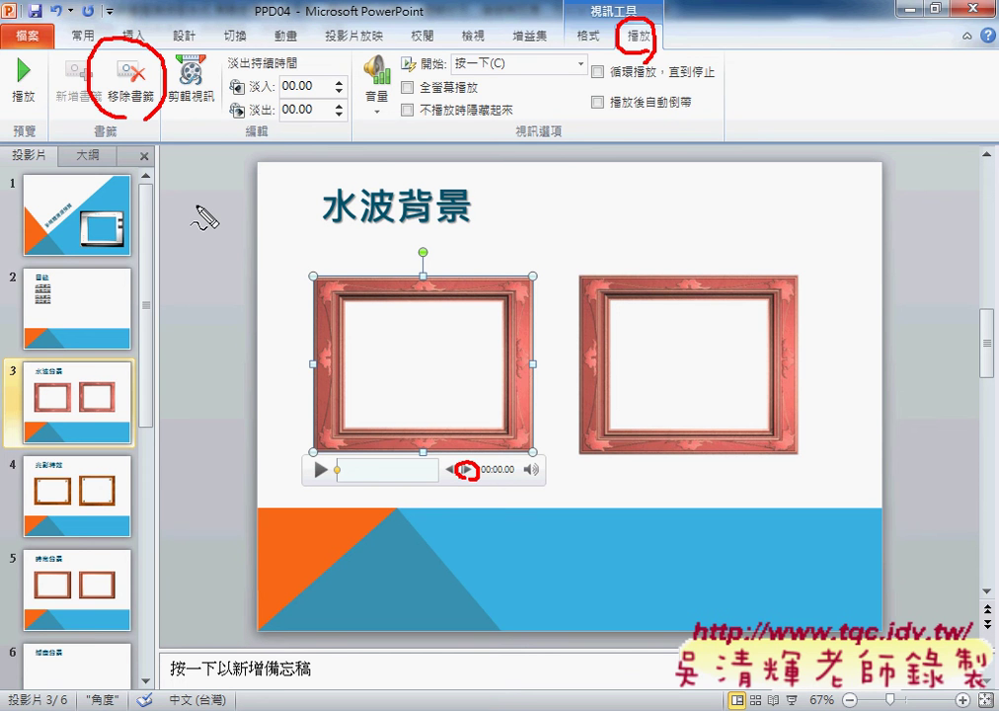
{"action": "key", "text": "Escape"}
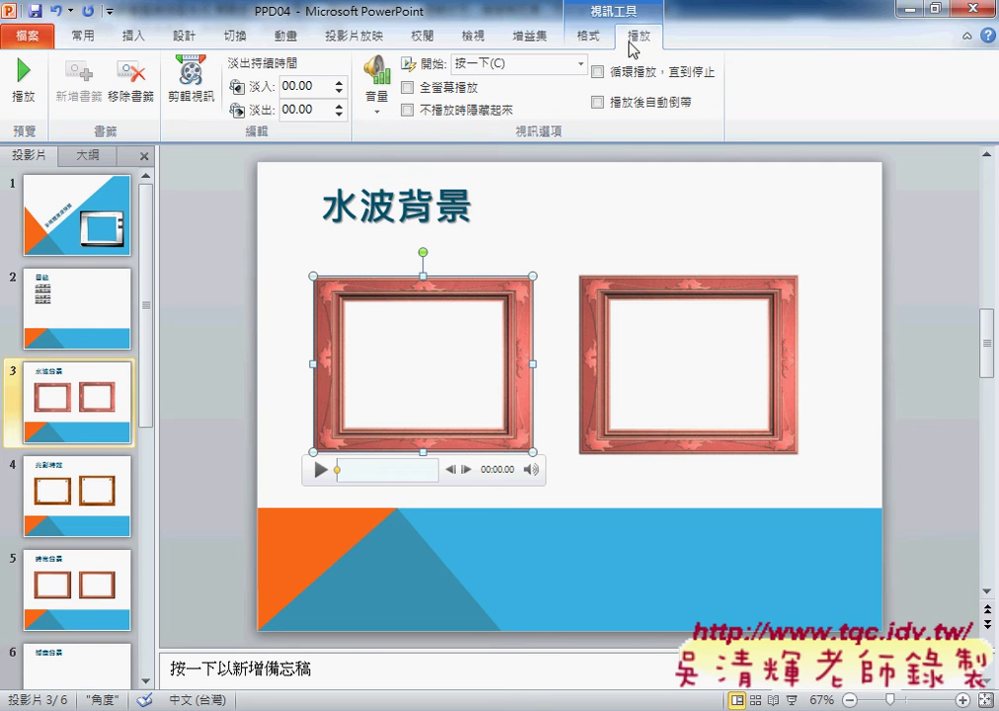
- Remove the left video's bookmark with 移除書籤, then check the right video and deselect it
{"action": "left_click", "coordinate": [133, 92]}
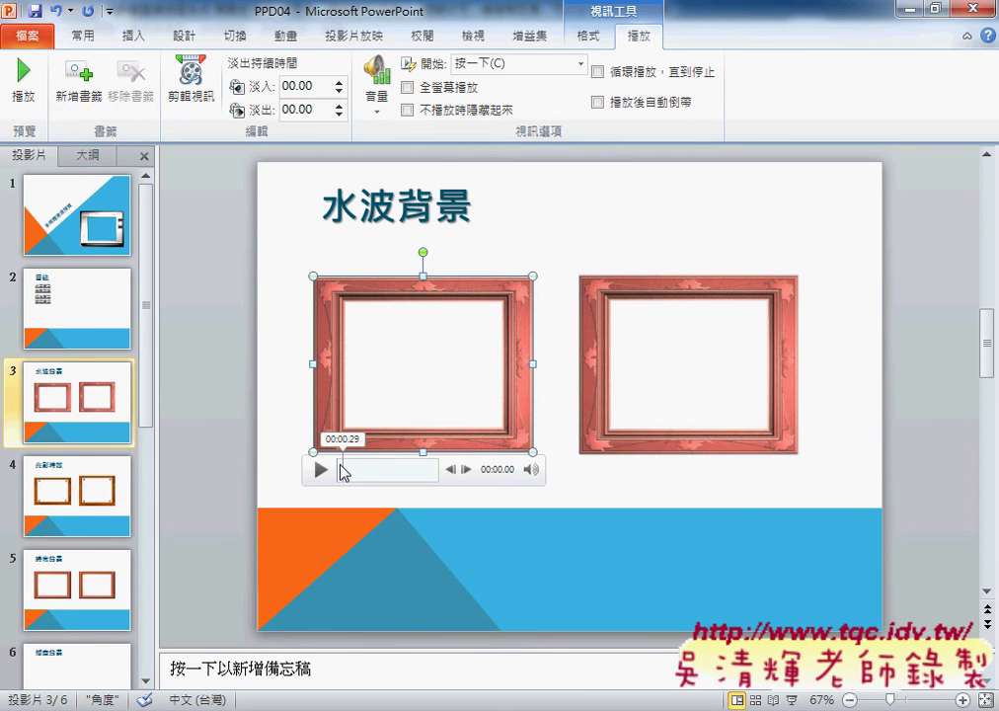
{"action": "left_click", "coordinate": [680, 368]}
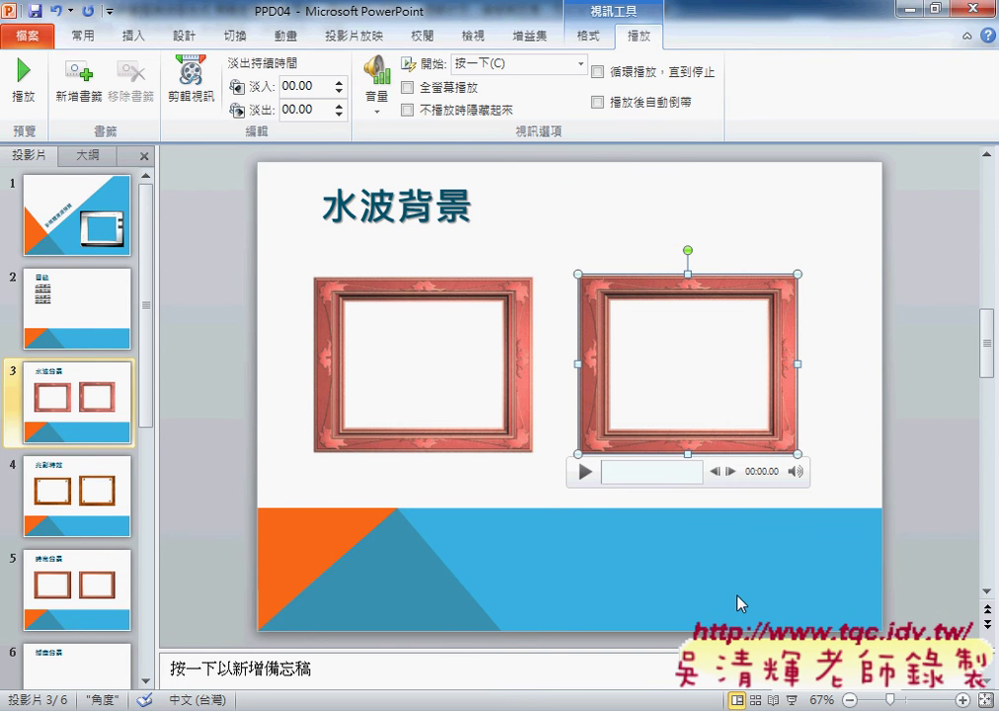
{"action": "left_click", "coordinate": [740, 603]}
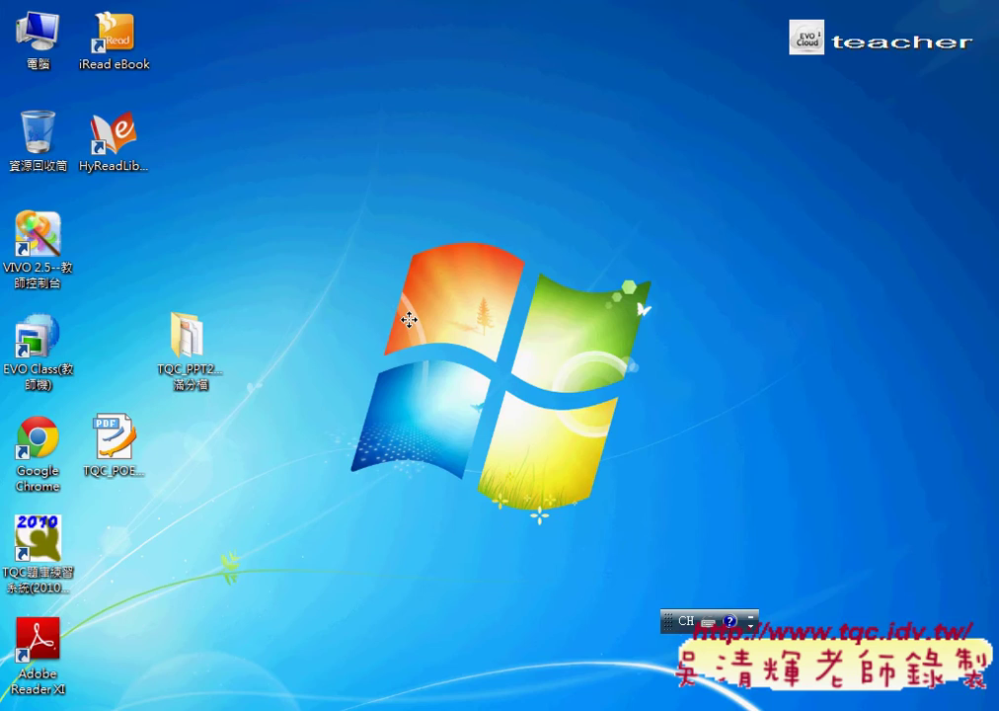
- Browse the 視訊效果 > 反射 options for the left video without applying, then add the right video
{"action": "left_click", "coordinate": [499, 292]}
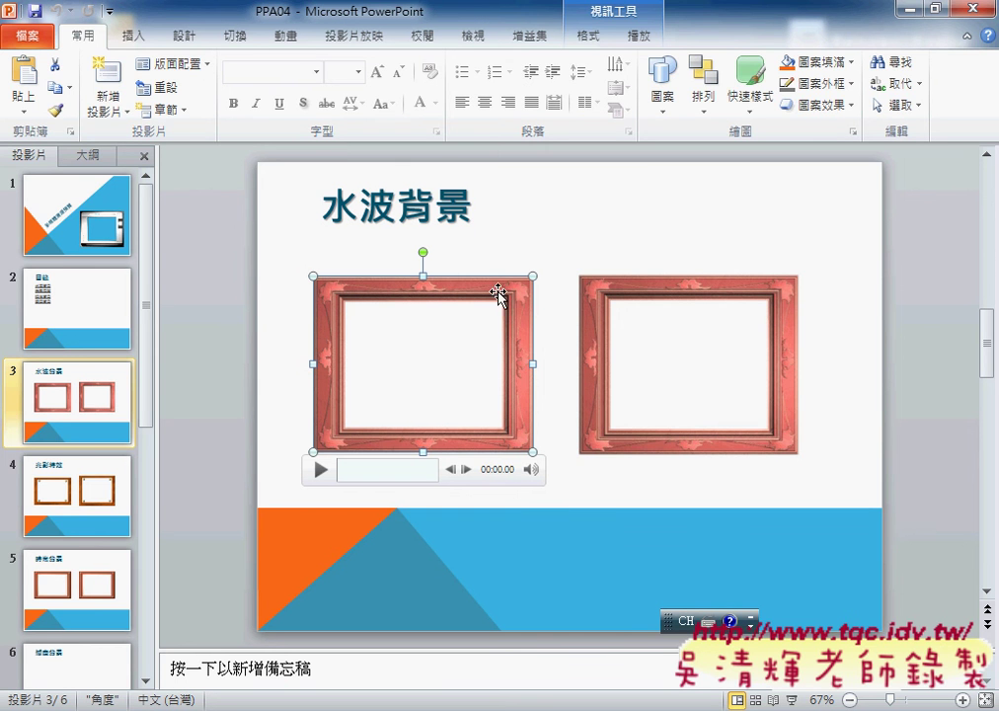
{"action": "left_click", "coordinate": [592, 36]}
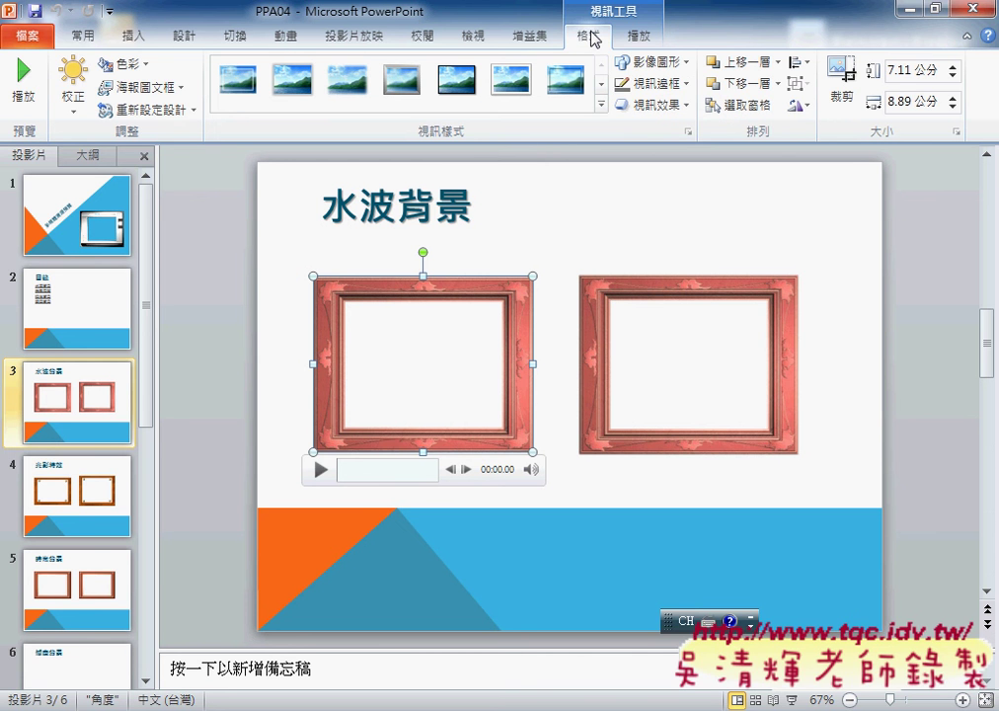
{"action": "left_click", "coordinate": [651, 105]}
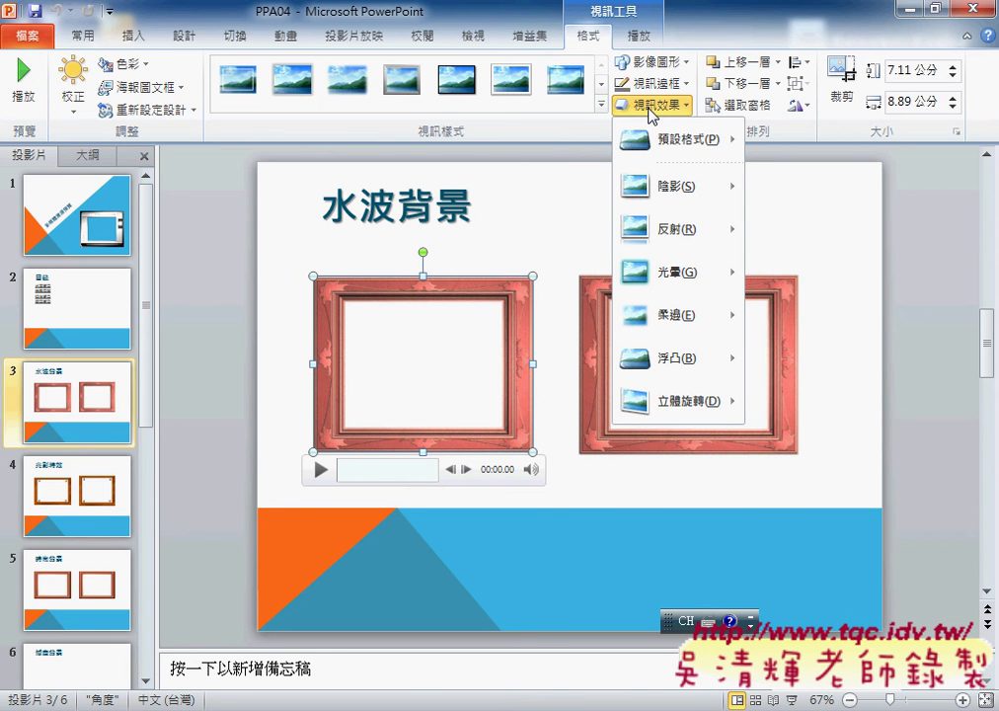
{"action": "mouse_move", "coordinate": [675, 224]}
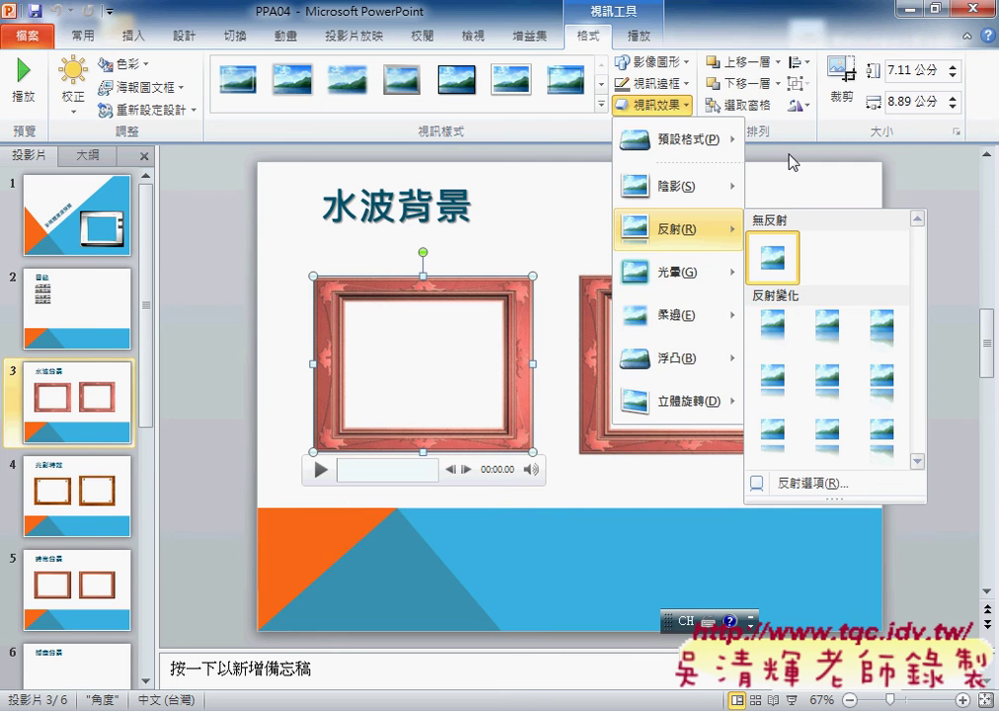
{"action": "left_click", "coordinate": [790, 161]}
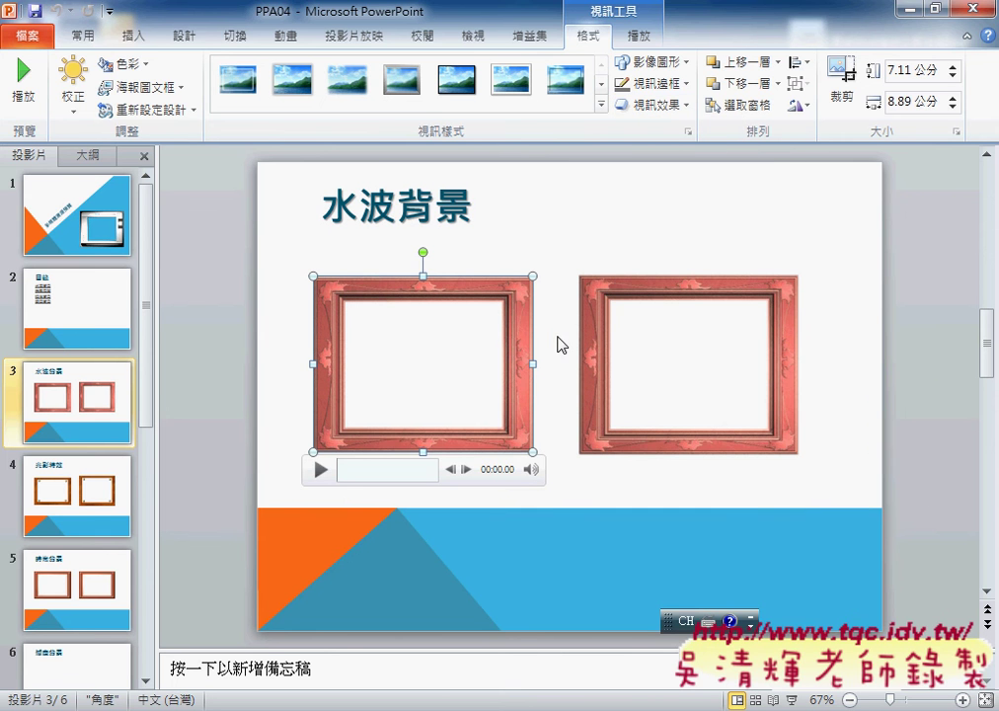
{"action": "left_click", "coordinate": [658, 359], "text": "shift"}
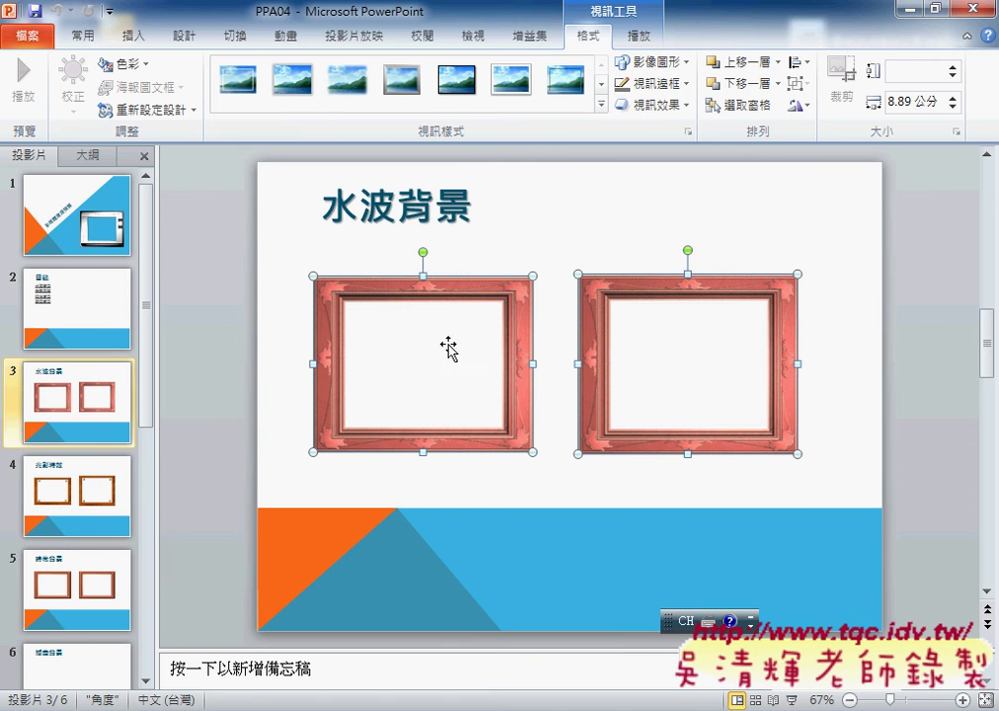
- Apply the 緊密反射, 相連 reflection to both selected videos and recheck the effects list
{"action": "left_click", "coordinate": [655, 109]}
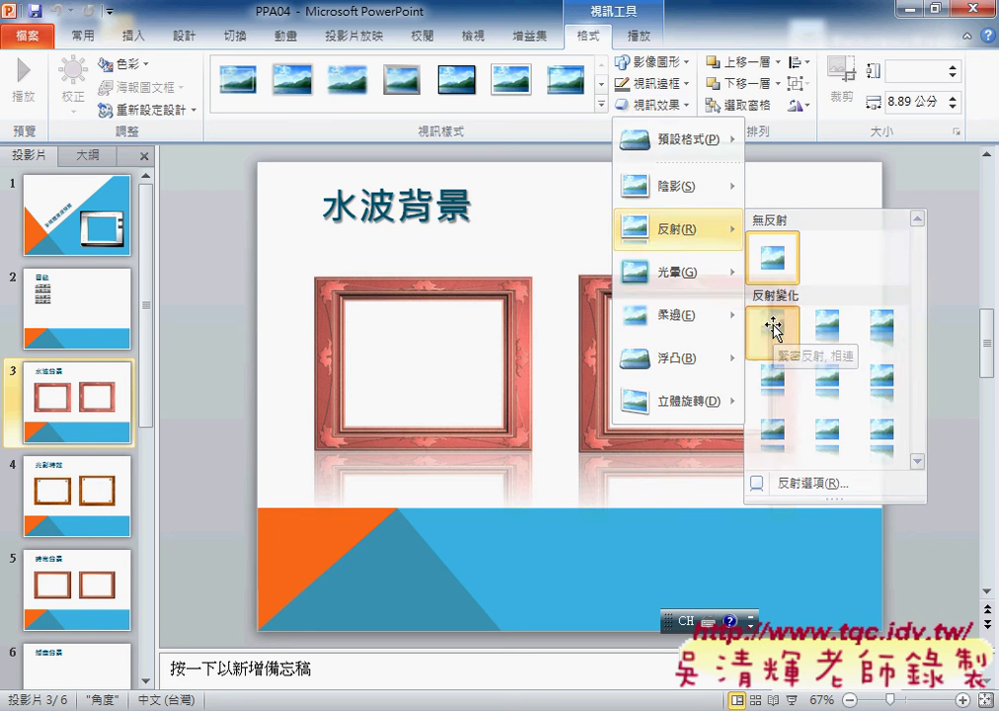
{"action": "left_click", "coordinate": [775, 328]}
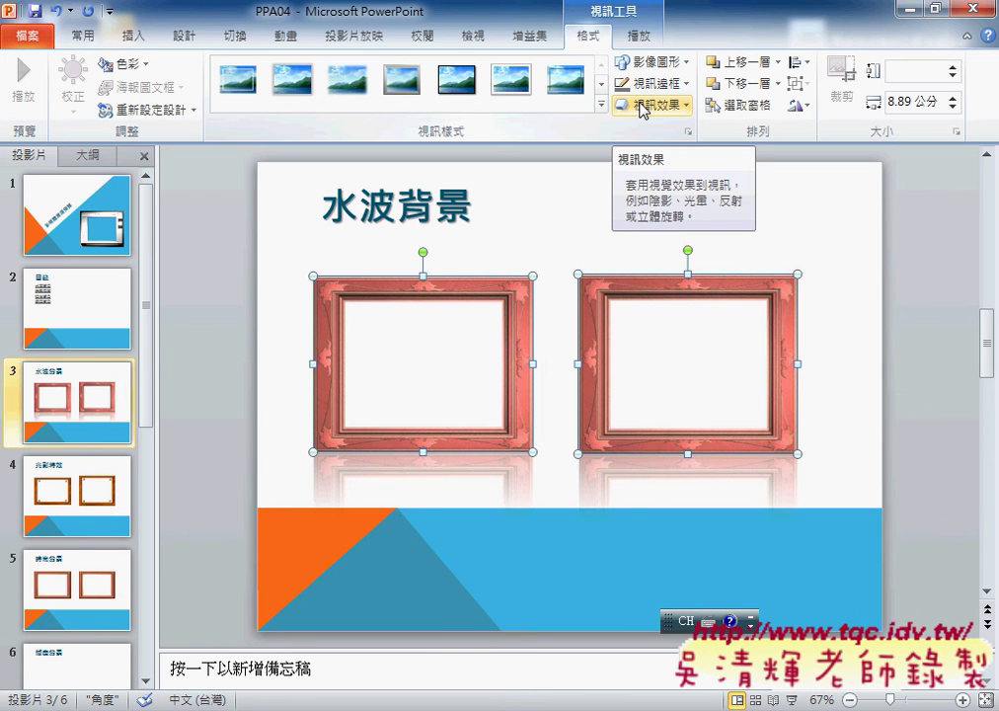
{"action": "left_click", "coordinate": [643, 105]}
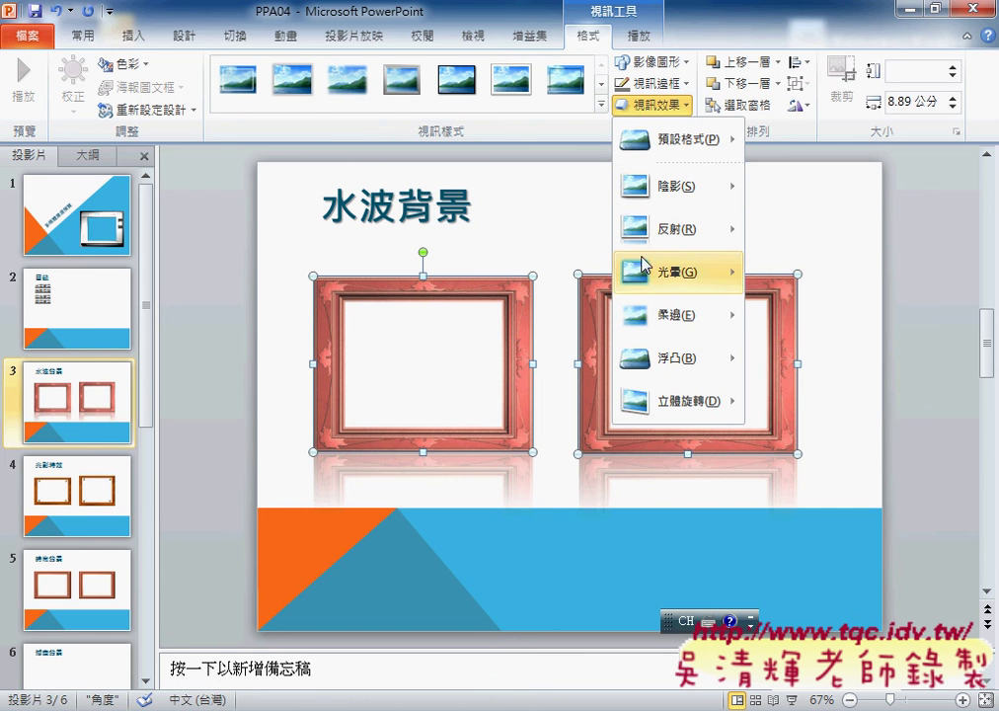
{"action": "mouse_move", "coordinate": [660, 199]}
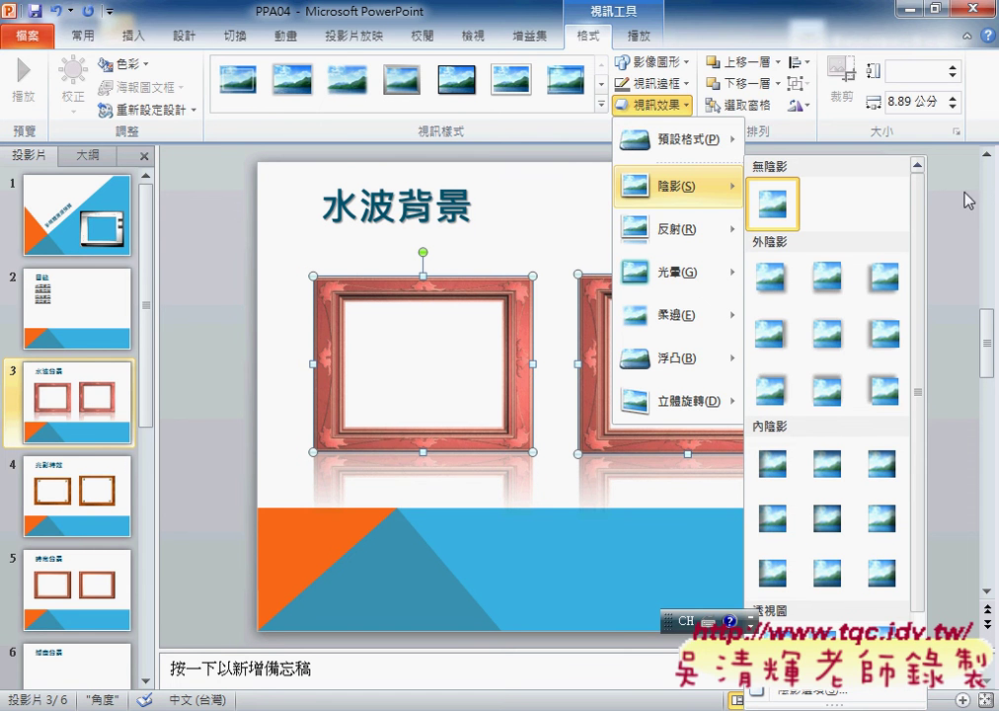
{"action": "left_click", "coordinate": [766, 155]}
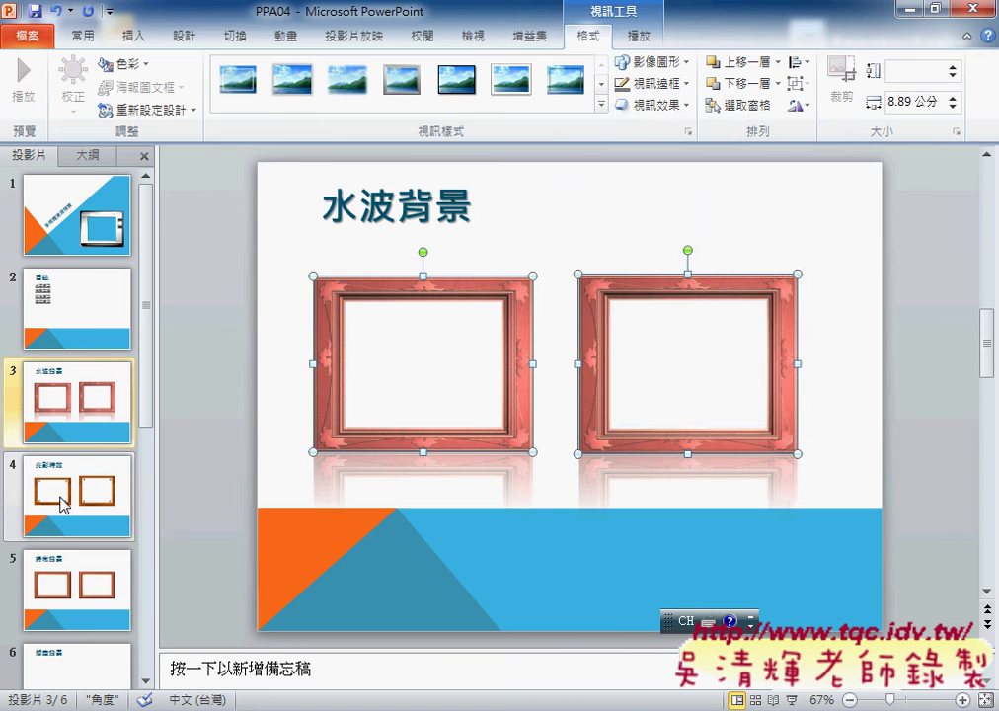
- Go to slide 4, 光影特效, and bring up the task PDF in Foxit Reader at page 43
{"action": "left_click", "coordinate": [62, 502]}
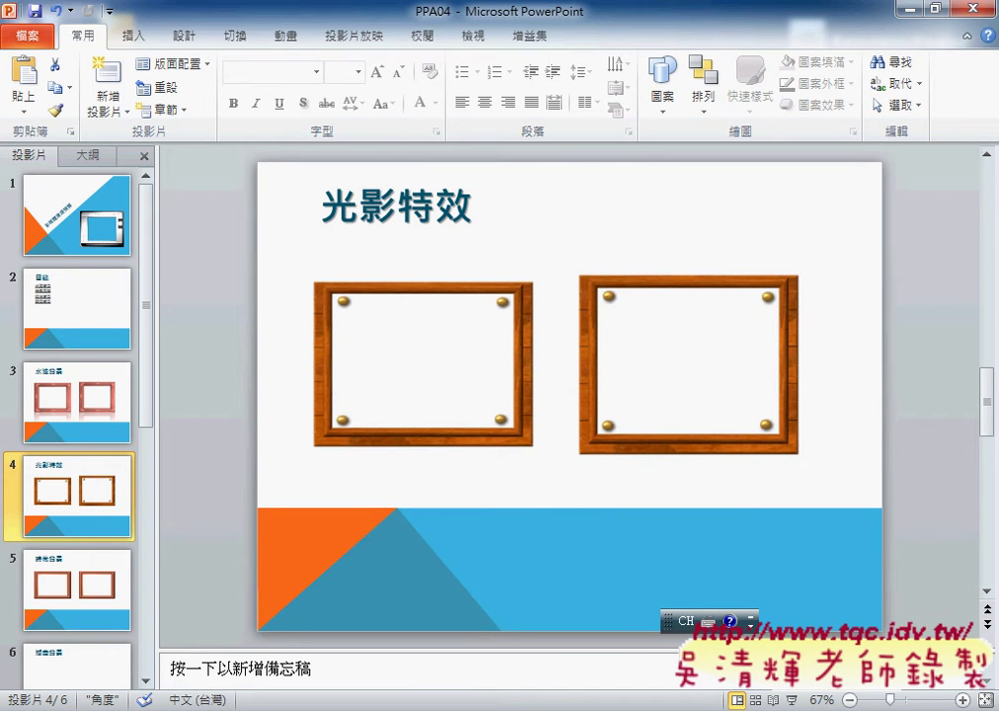
{"action": "key", "text": "alt+Tab"}
{"action": "scroll", "coordinate": [471, 392], "scroll_direction": "down", "scroll_amount": 1}
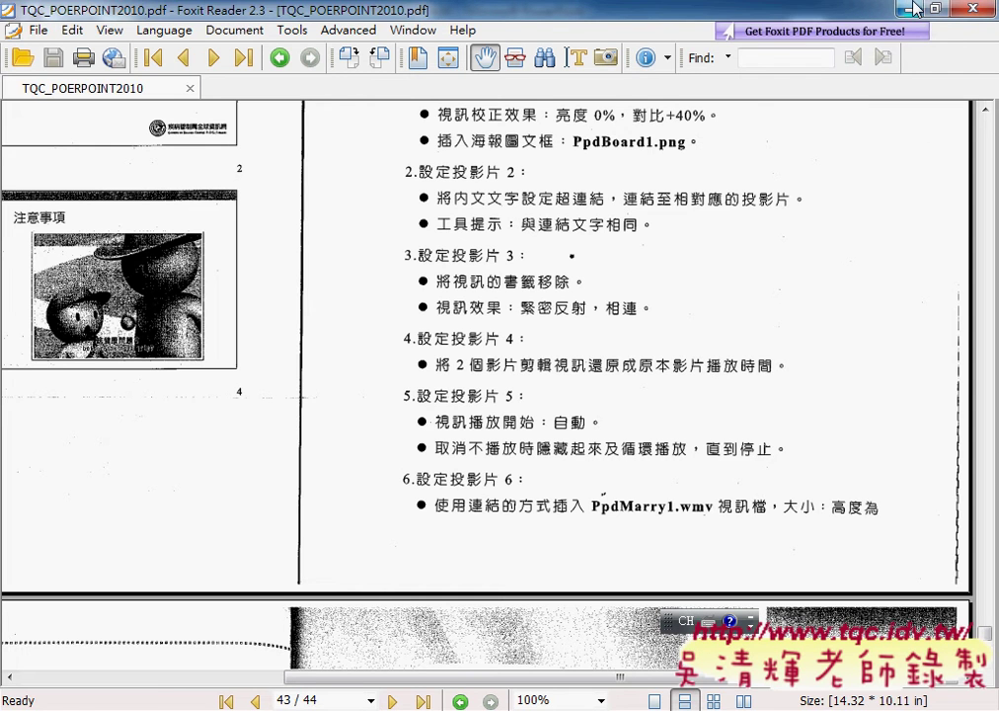
- Return from the Foxit task sheet to PowerPoint on slide 4
{"action": "key", "text": "alt+Tab"}
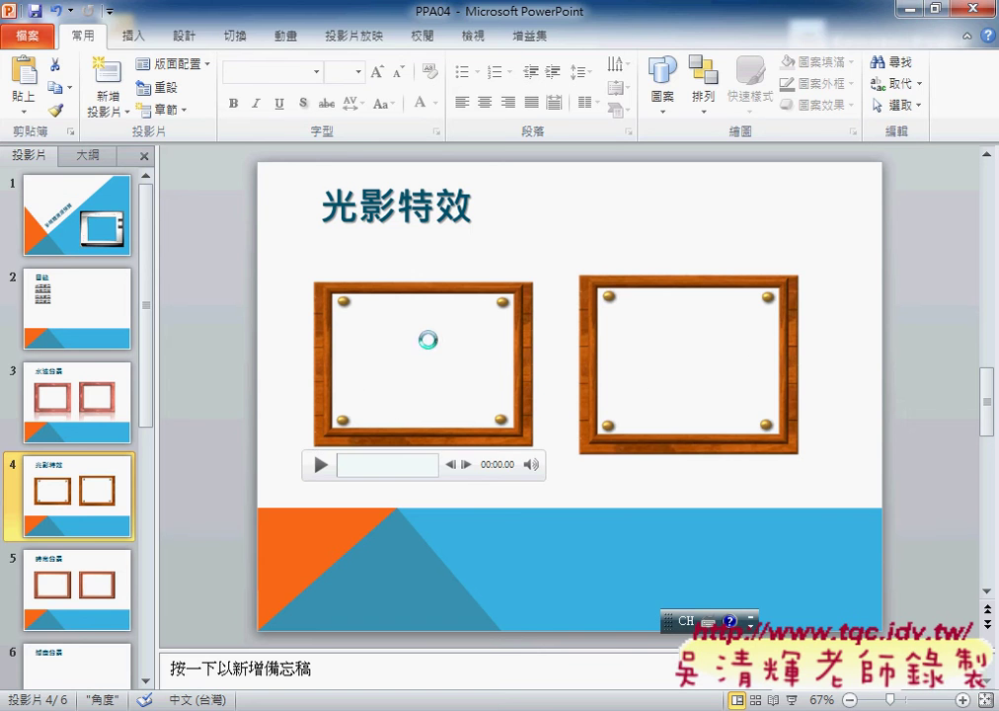
- Trim slide 4's left video 光效前景001.wmv back to its full 00:00–00:04 length
{"action": "left_click", "coordinate": [421, 346]}
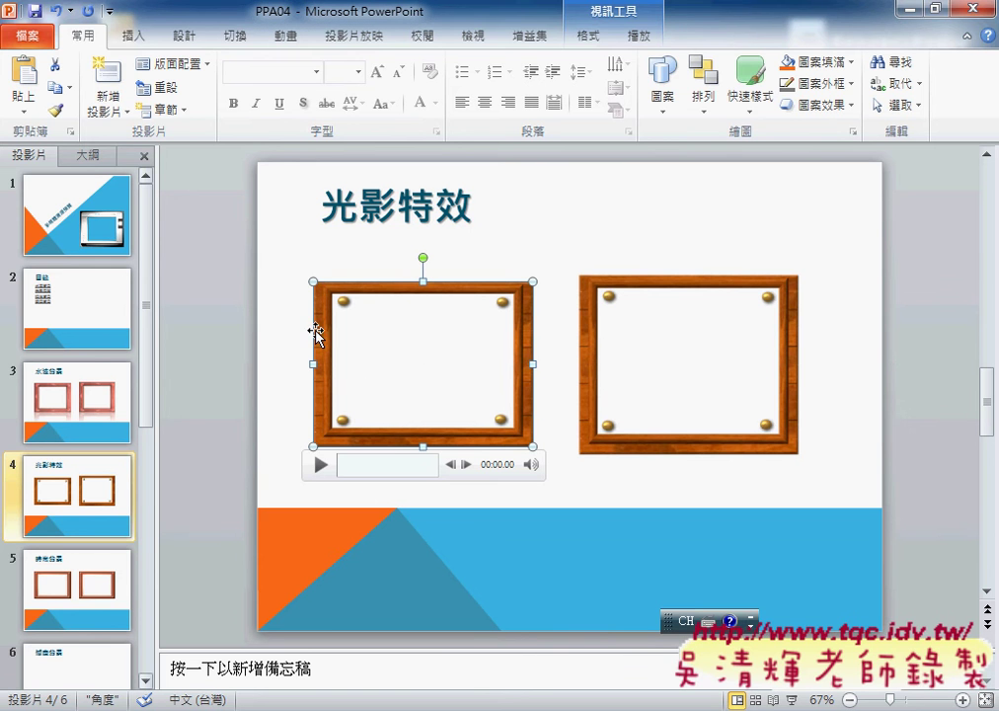
{"action": "left_click", "coordinate": [639, 37]}
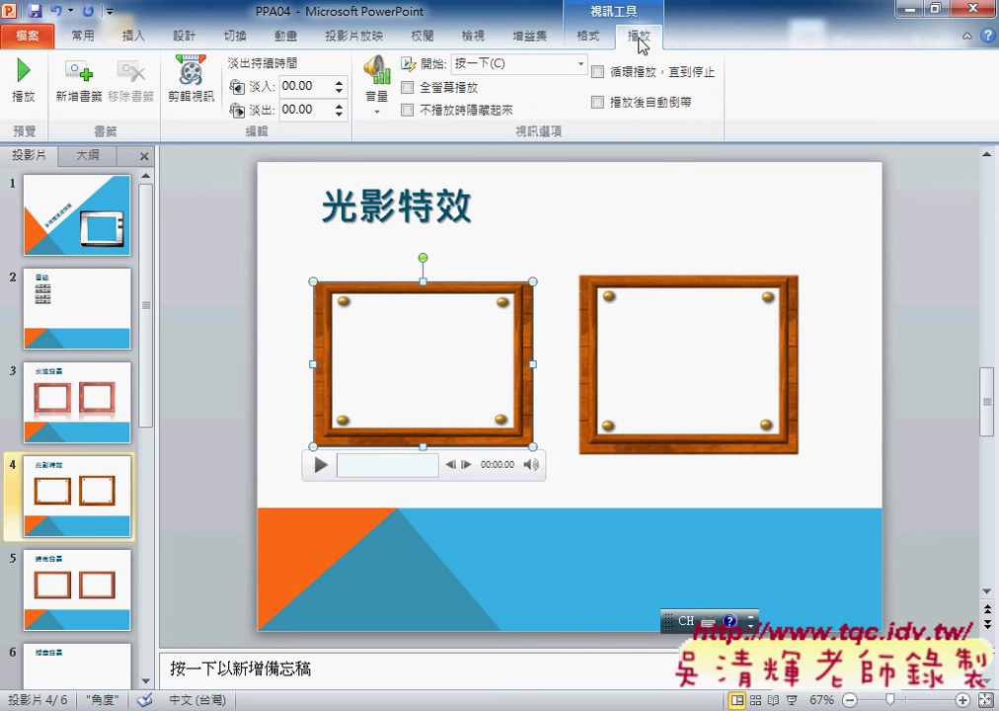
{"action": "left_click", "coordinate": [195, 105]}
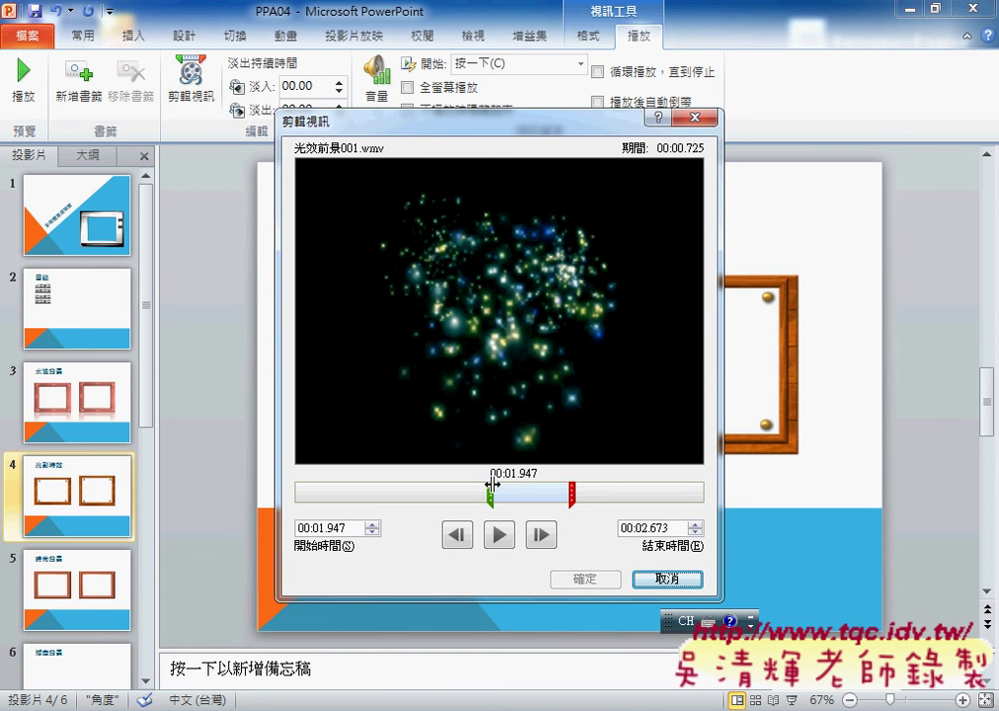
{"action": "left_click_drag", "start_coordinate": [489, 476], "coordinate": [263, 471]}
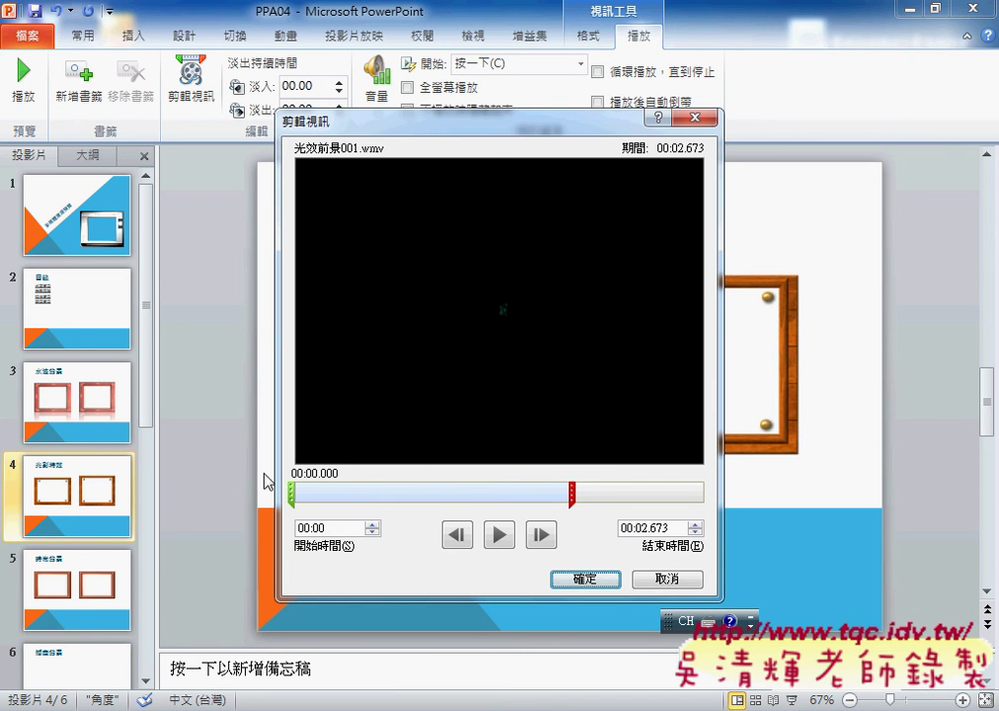
{"action": "left_click_drag", "start_coordinate": [571, 494], "coordinate": [884, 511]}
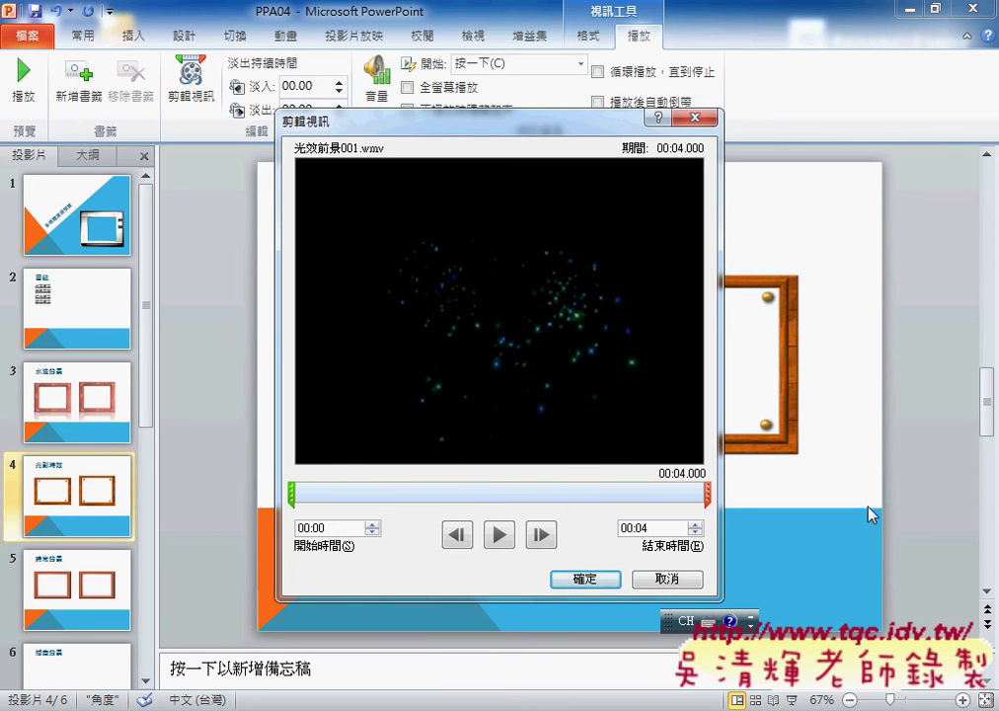
{"action": "left_click", "coordinate": [372, 531]}
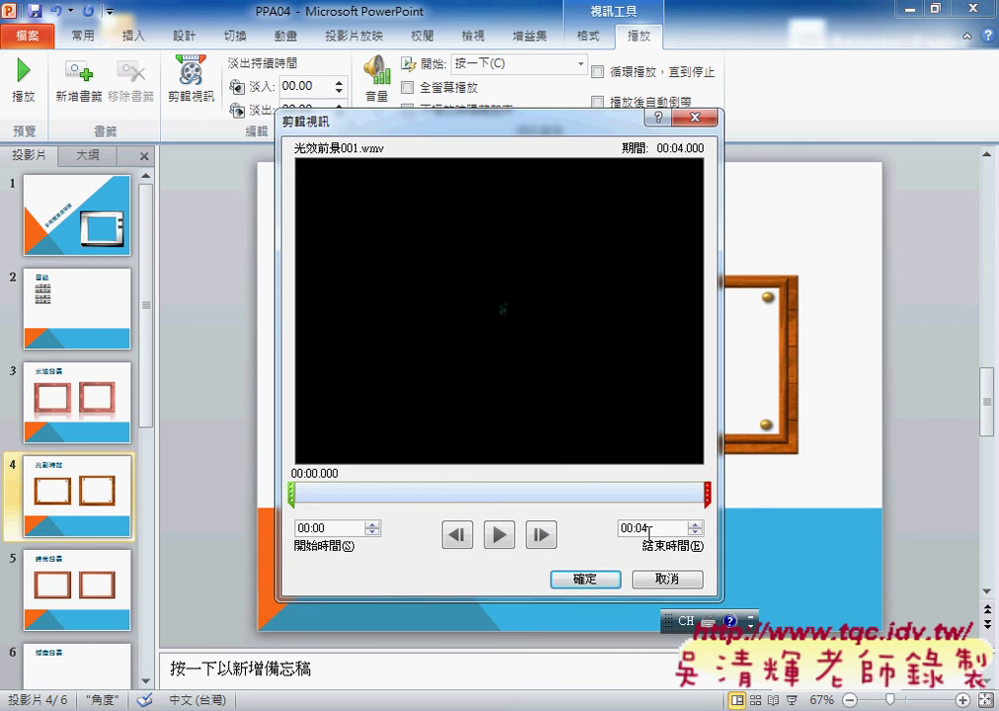
{"action": "left_click", "coordinate": [695, 525]}
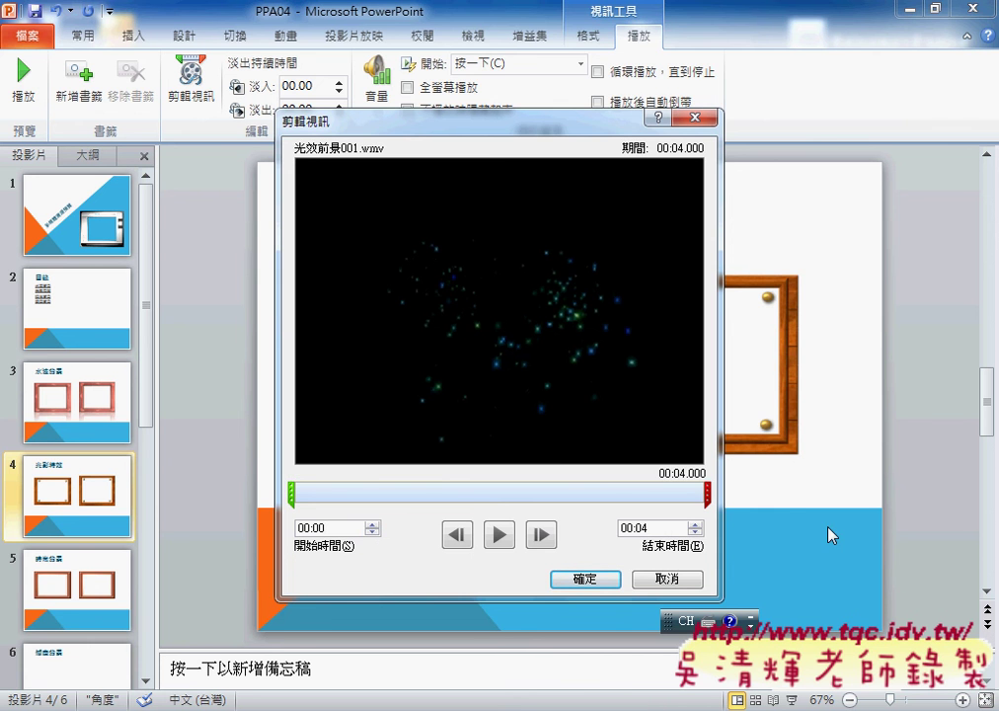
{"action": "left_click", "coordinate": [585, 578]}
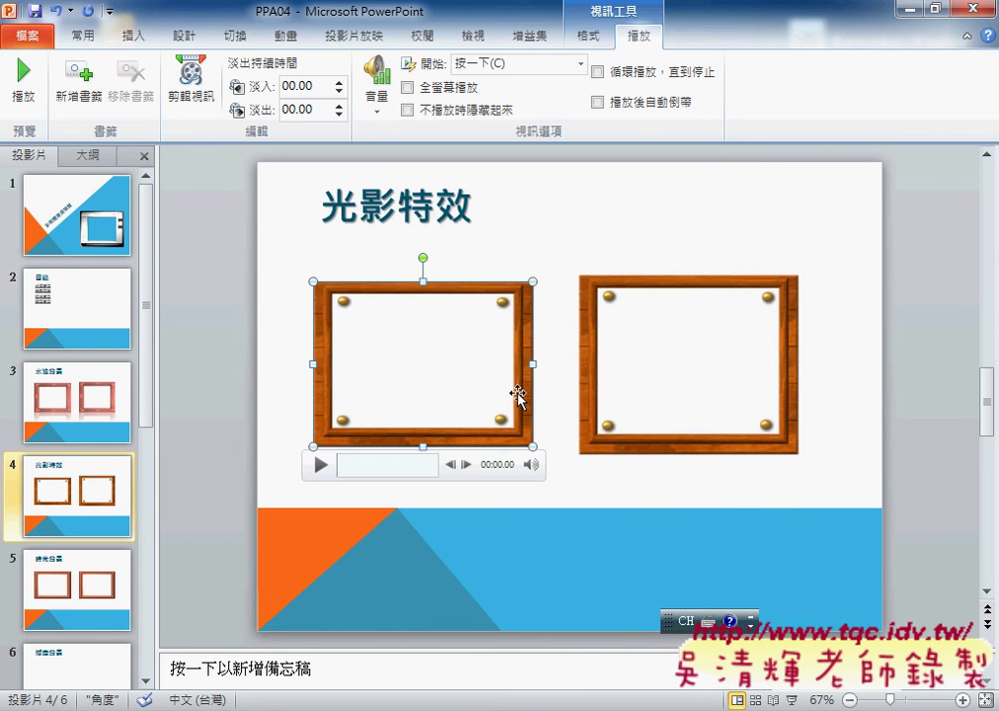
{"action": "left_click", "coordinate": [663, 379]}
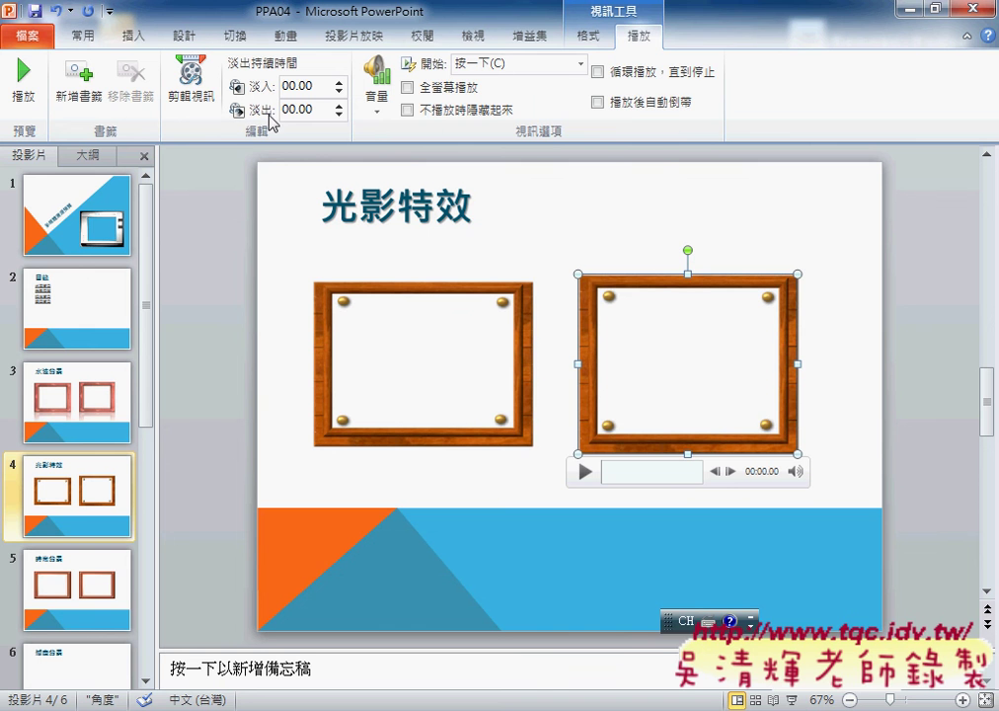
- Trim the right video back to its full 00:00–00:02 length, then go to slide 5, 時尚背景
{"action": "left_click", "coordinate": [195, 95]}
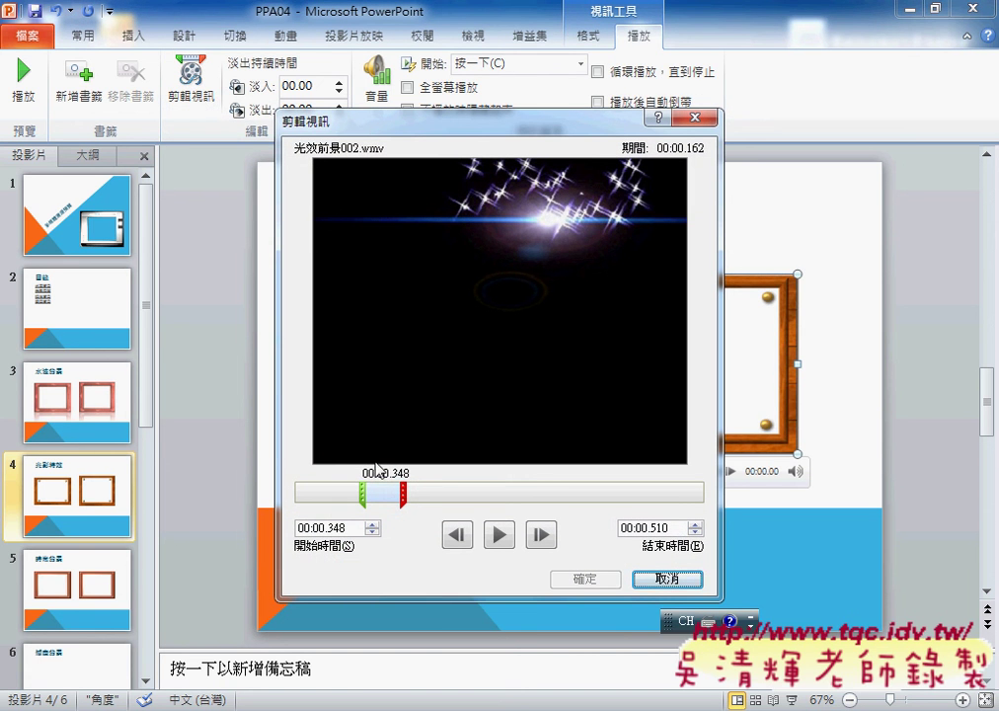
{"action": "left_click_drag", "start_coordinate": [364, 483], "coordinate": [291, 494]}
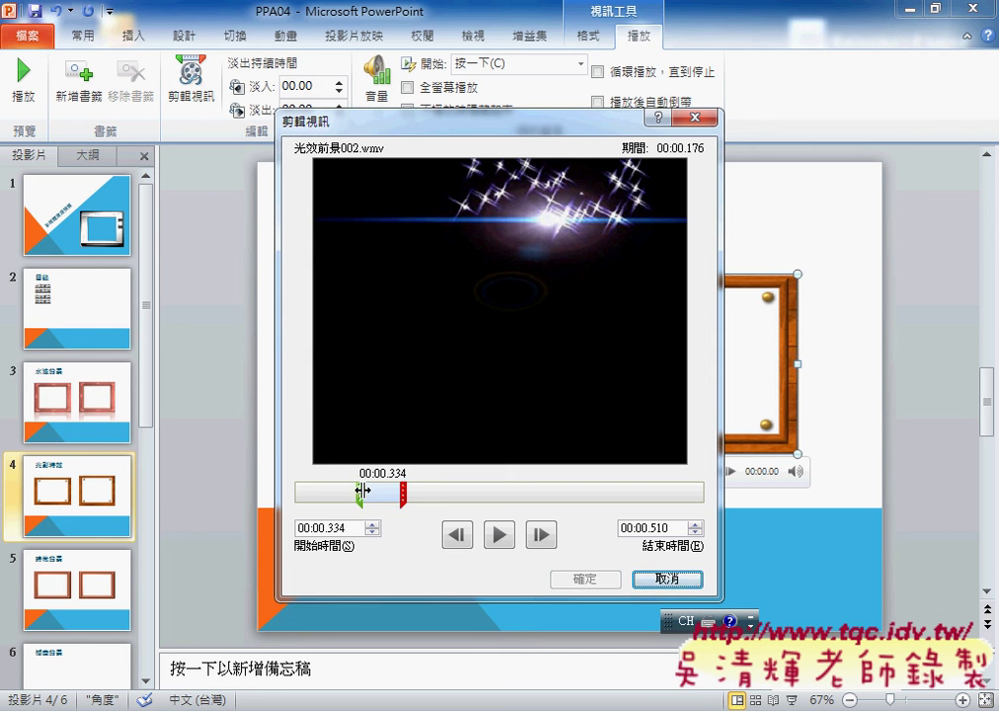
{"action": "left_click_drag", "start_coordinate": [400, 494], "coordinate": [753, 510]}
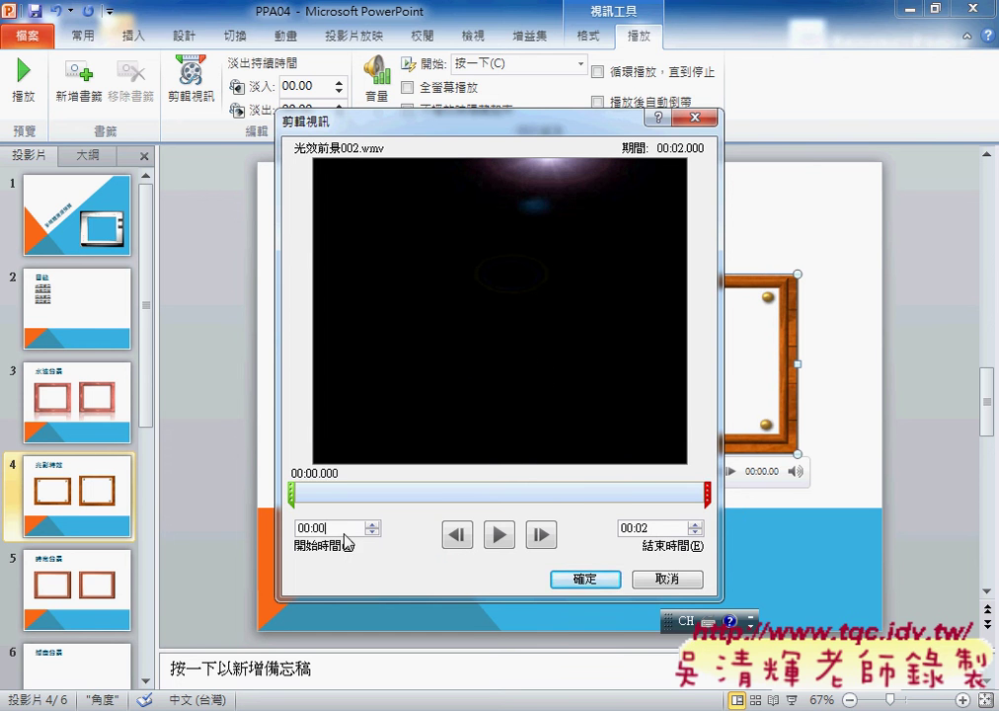
{"action": "left_click", "coordinate": [590, 580]}
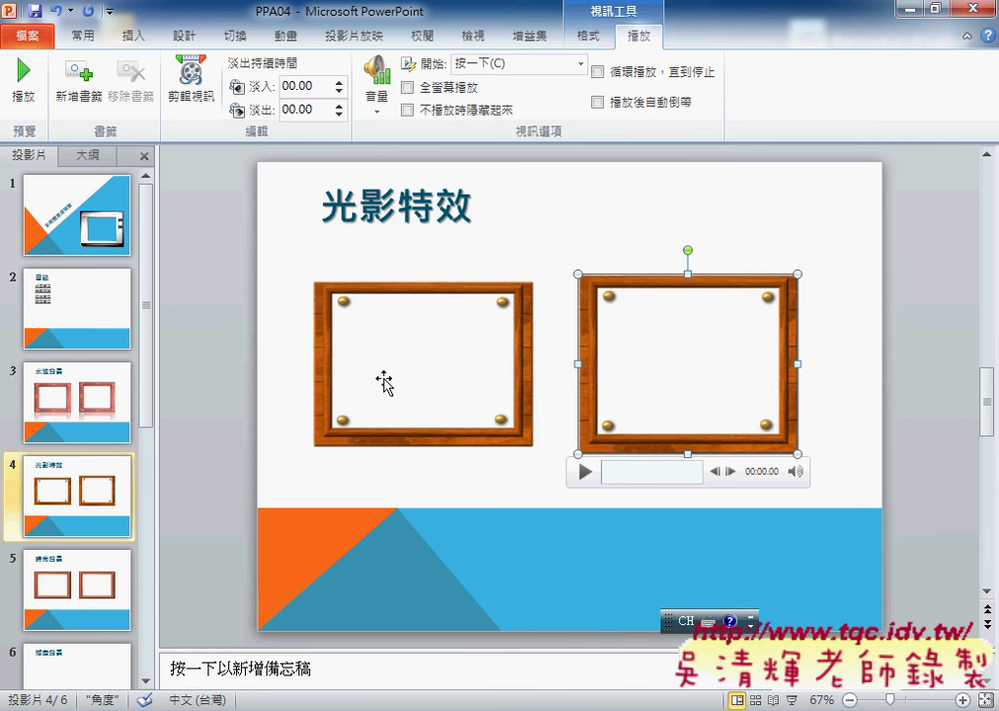
{"action": "left_click", "coordinate": [84, 583]}
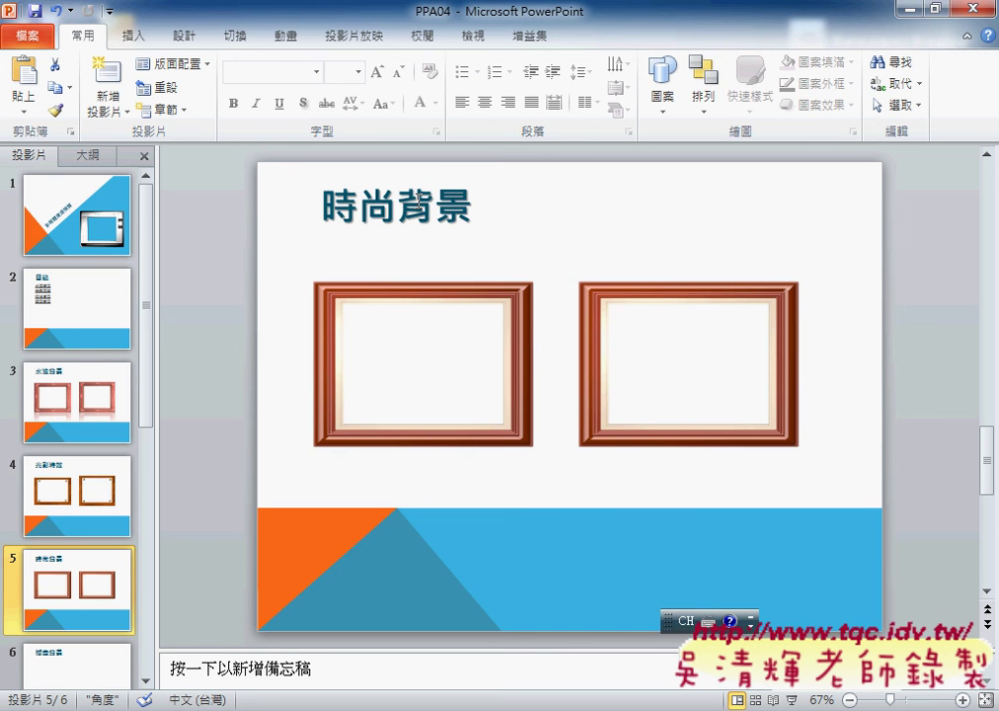
- In Foxit, pen-mark 自動, the slide 5 heading, 取消 and 循環播放, then clear the marks
{"action": "left_click", "coordinate": [498, 707]}
{"action": "scroll", "coordinate": [555, 468], "scroll_direction": "down", "scroll_amount": 1}
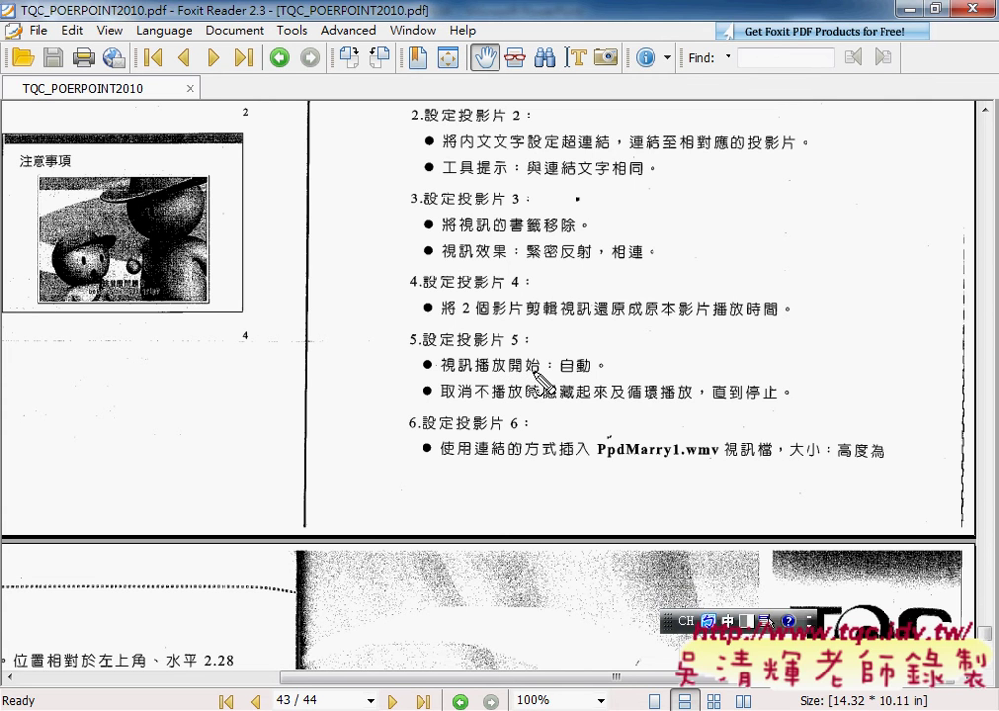
{"action": "left_click_drag", "start_coordinate": [589, 377], "coordinate": [593, 358]}
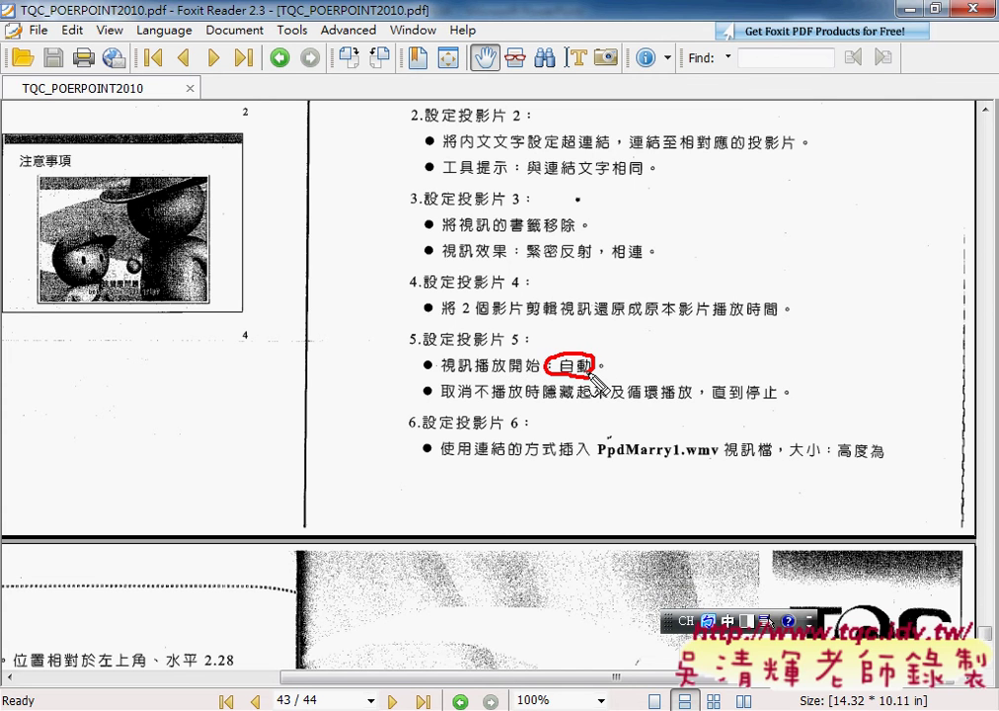
{"action": "left_click_drag", "start_coordinate": [458, 348], "coordinate": [513, 347]}
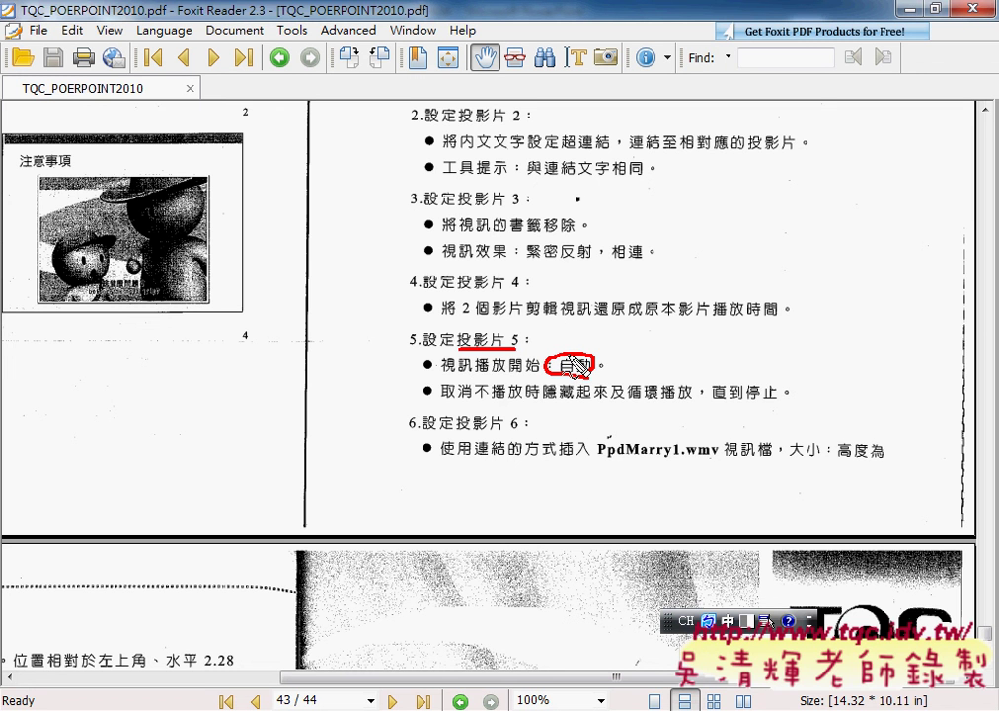
{"action": "mouse_move", "coordinate": [441, 401]}
{"action": "left_mouse_down"}
{"action": "mouse_move", "coordinate": [608, 402]}
{"action": "mouse_move", "coordinate": [575, 391]}
{"action": "left_mouse_up"}
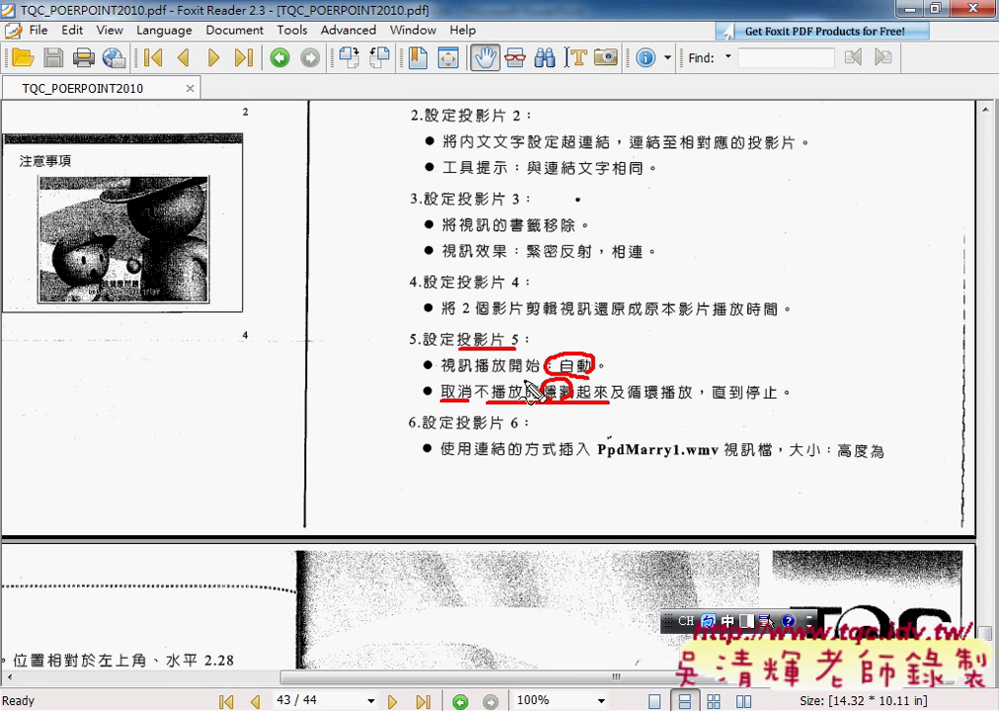
{"action": "left_click_drag", "start_coordinate": [637, 403], "coordinate": [790, 402]}
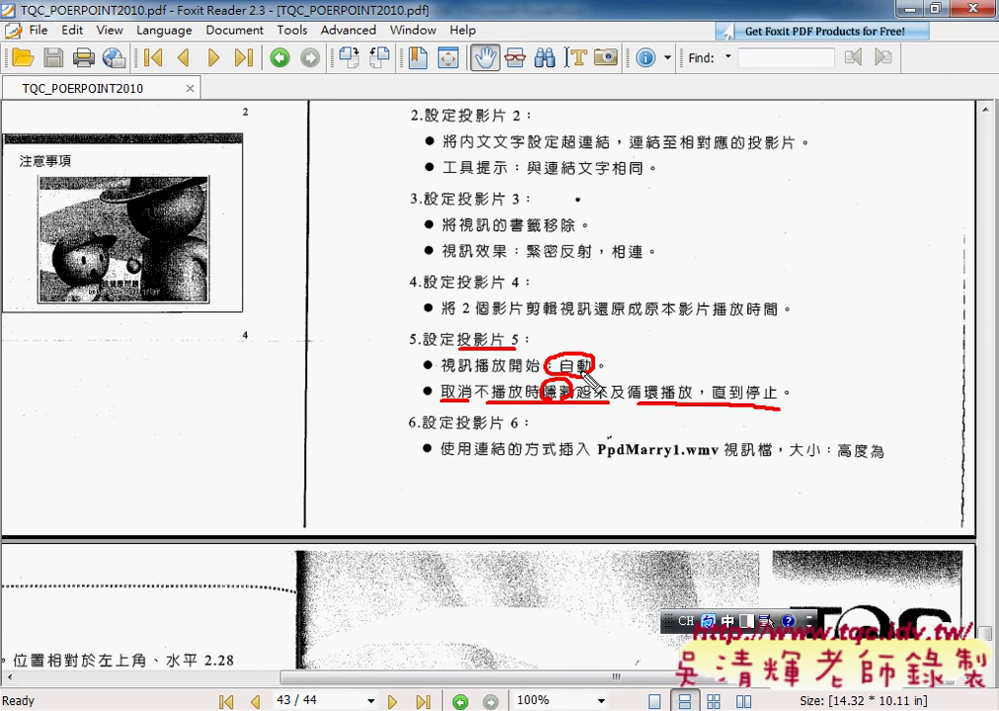
{"action": "key", "text": "Escape"}
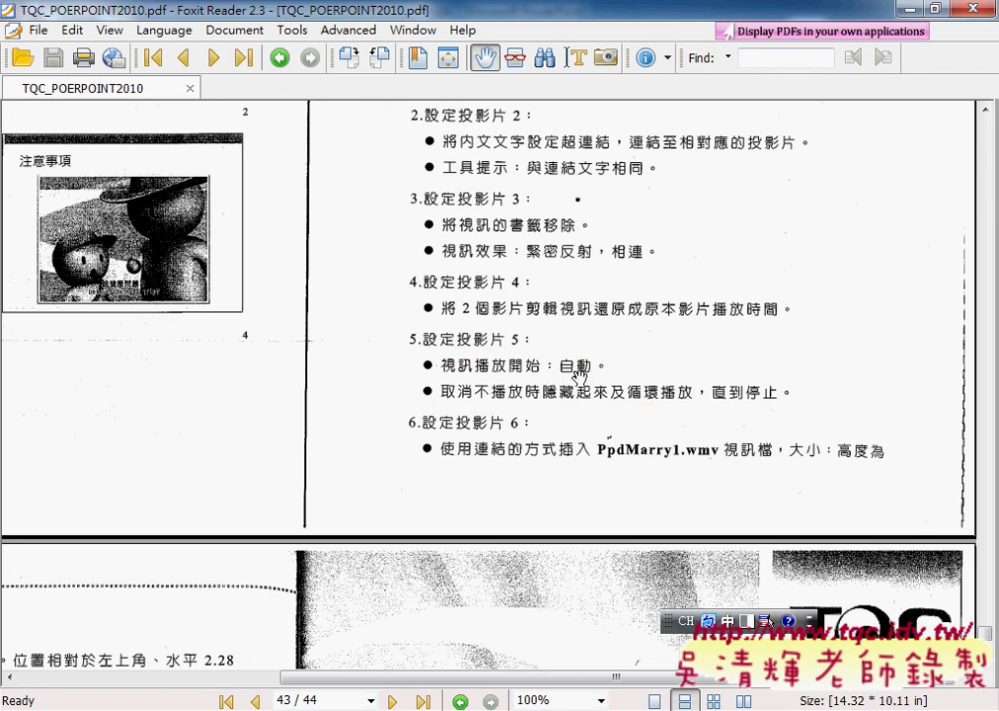
{"action": "key", "text": "alt+Tab"}
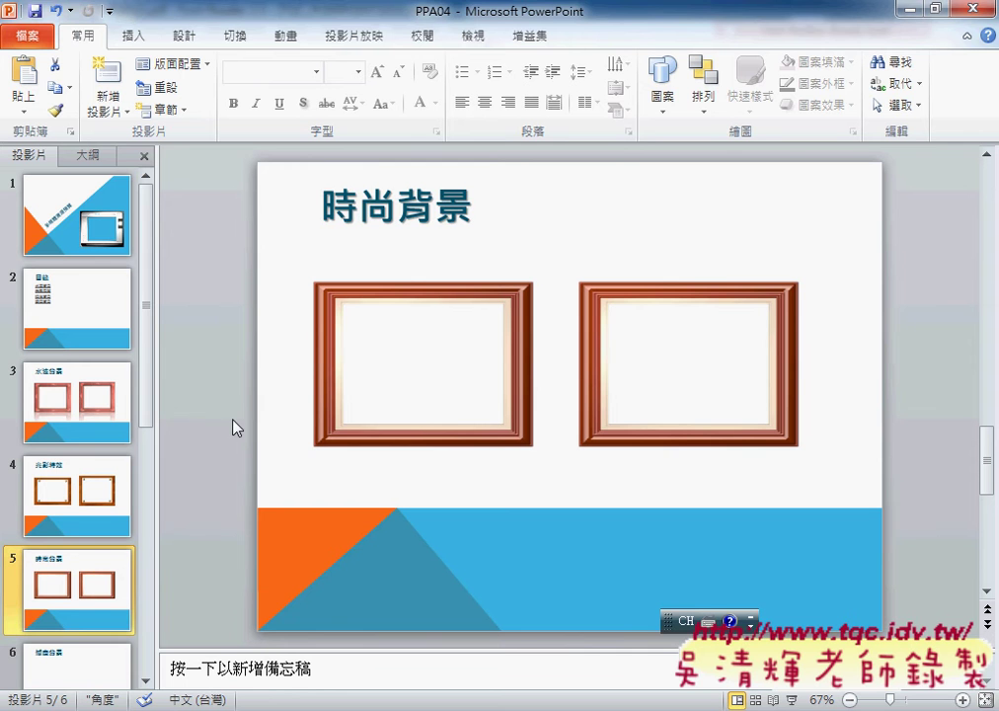
- Set slide 5's left video to start Automatically, with Hide While Not Playing and Loop until Stopped off
{"action": "mouse_move", "coordinate": [510, 322]}
{"action": "left_click", "coordinate": [461, 308]}
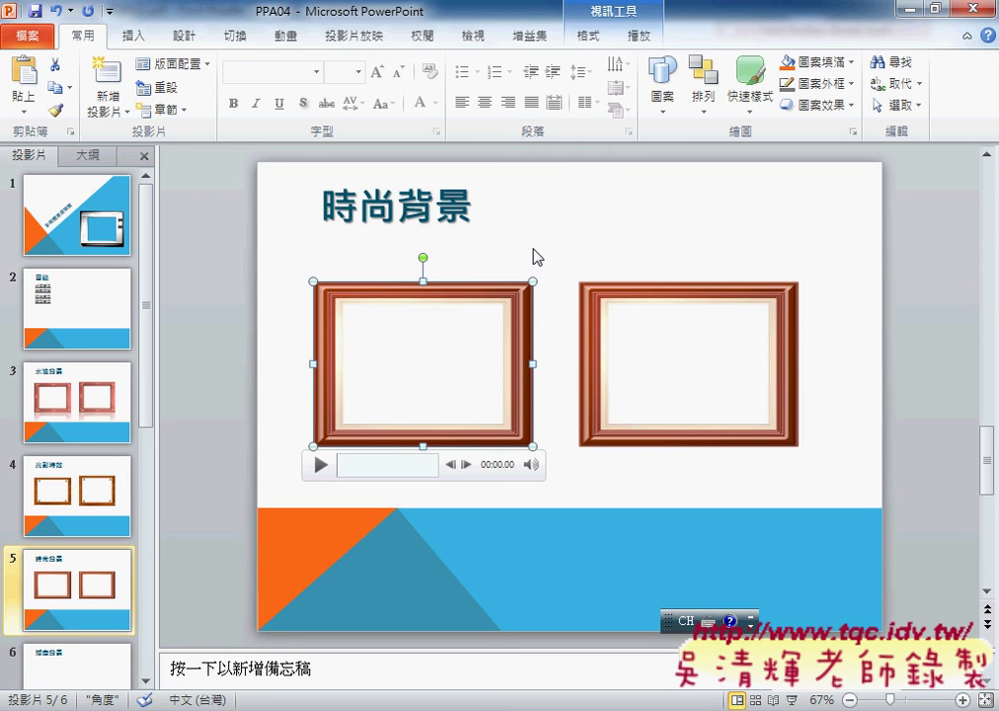
{"action": "left_click", "coordinate": [638, 36]}
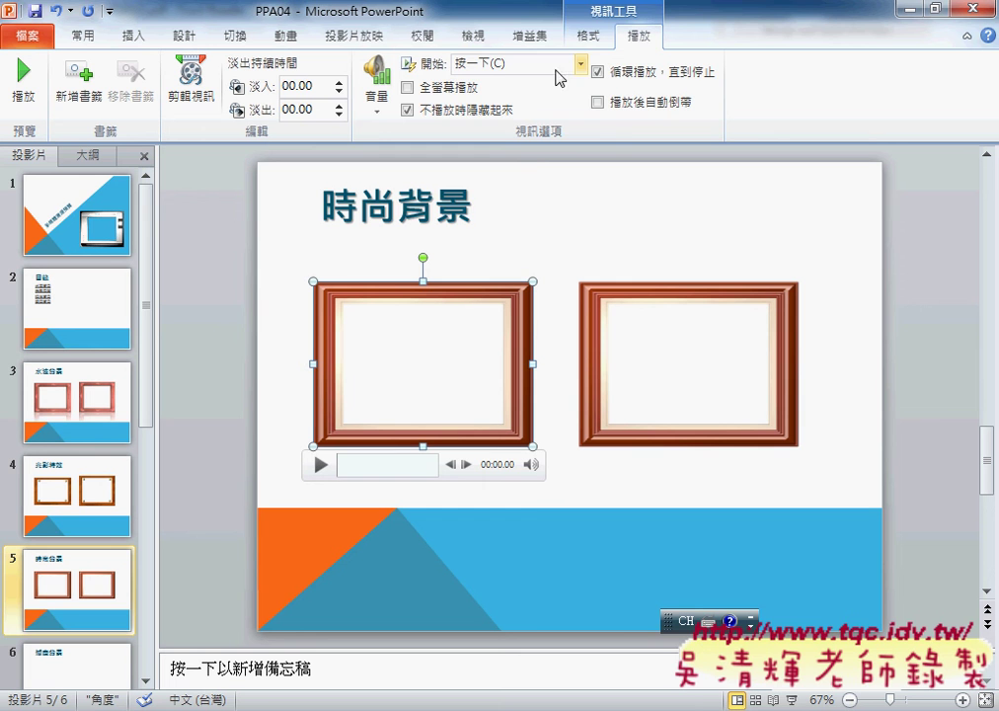
{"action": "left_click", "coordinate": [534, 67]}
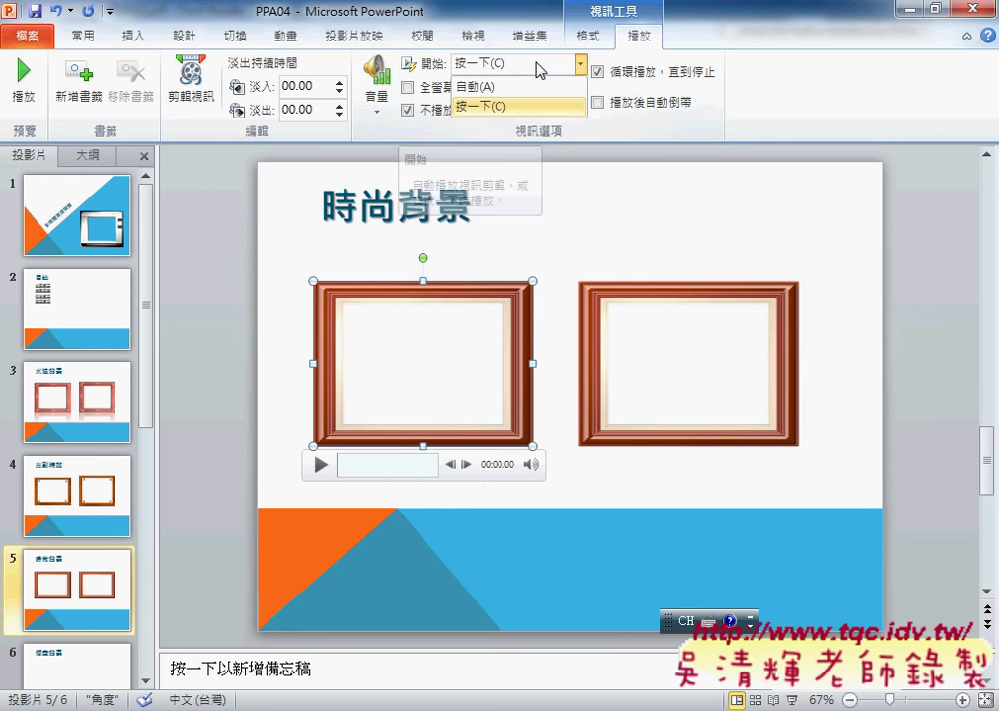
{"action": "left_click", "coordinate": [526, 92]}
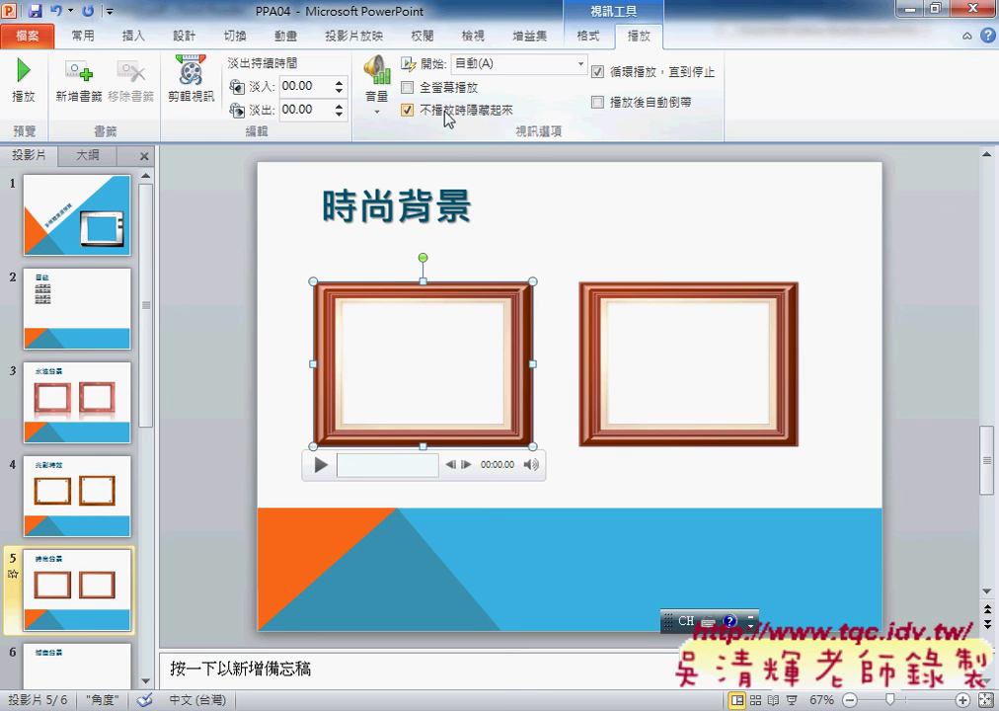
{"action": "left_click", "coordinate": [407, 110]}
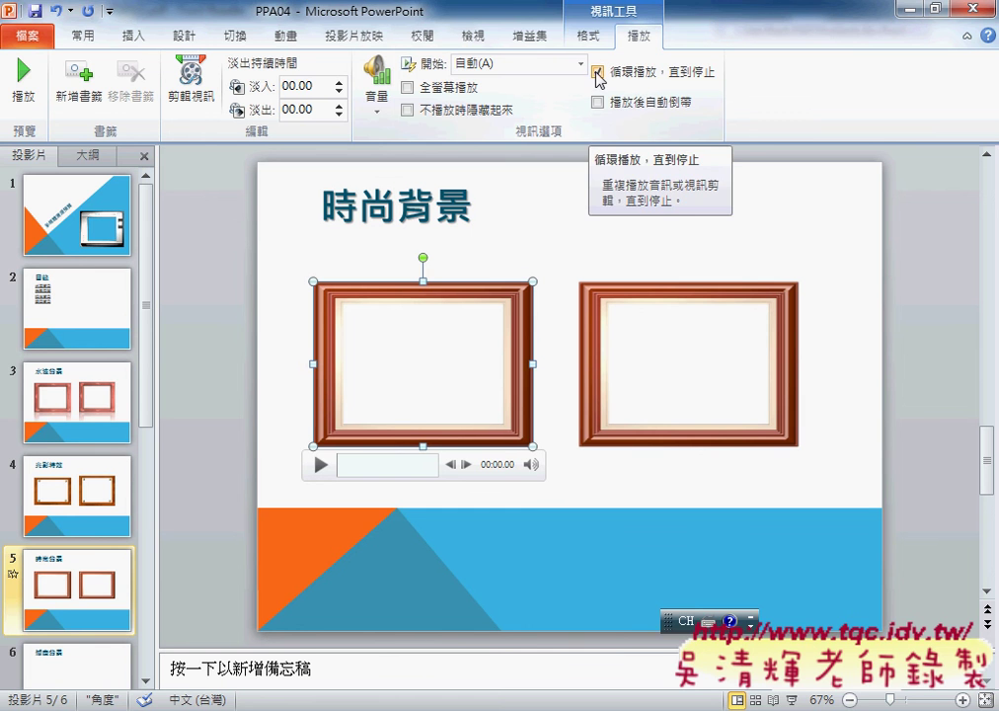
{"action": "left_click", "coordinate": [683, 77]}
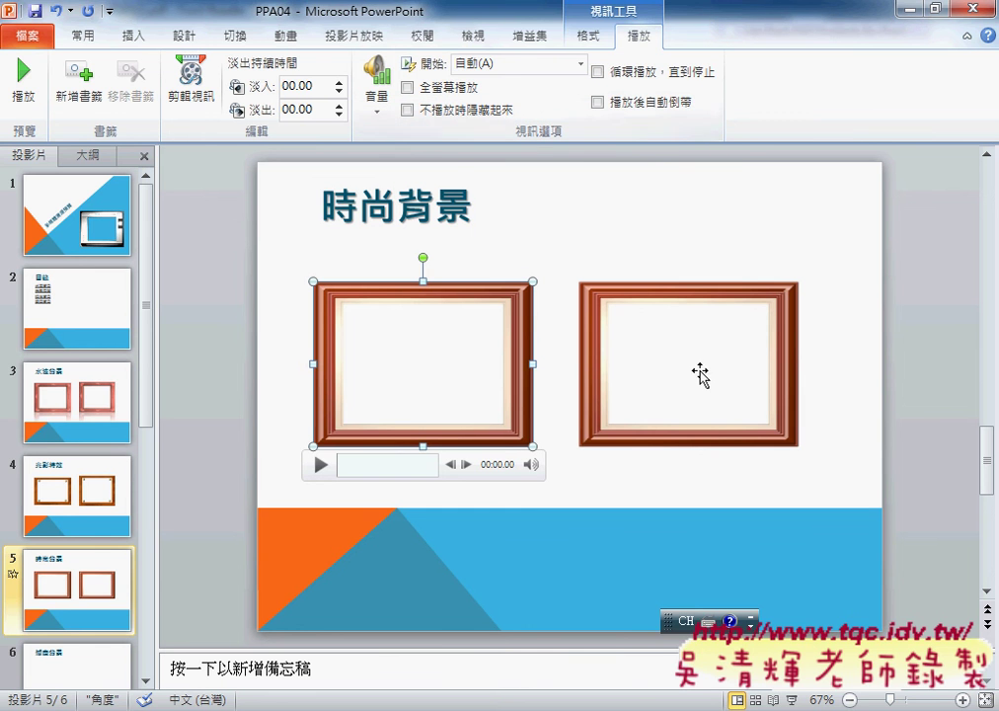
- Make the right video start Automatically without hiding or looping, then read the slide 6 instructions
{"action": "left_click", "coordinate": [662, 336]}
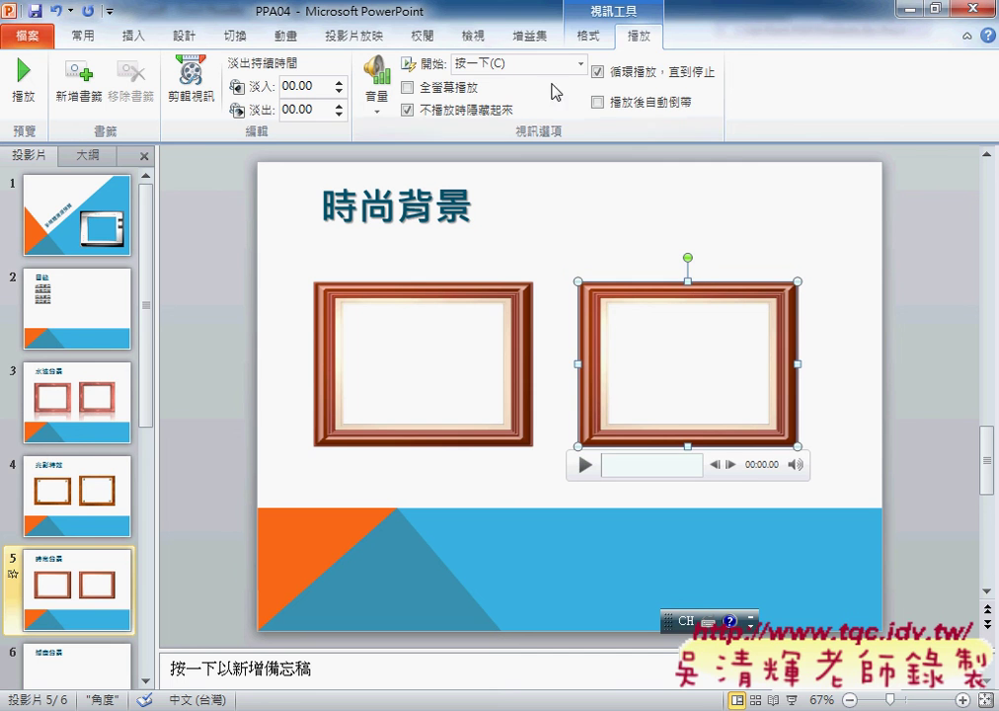
{"action": "left_click", "coordinate": [580, 64]}
{"action": "left_click", "coordinate": [474, 87]}
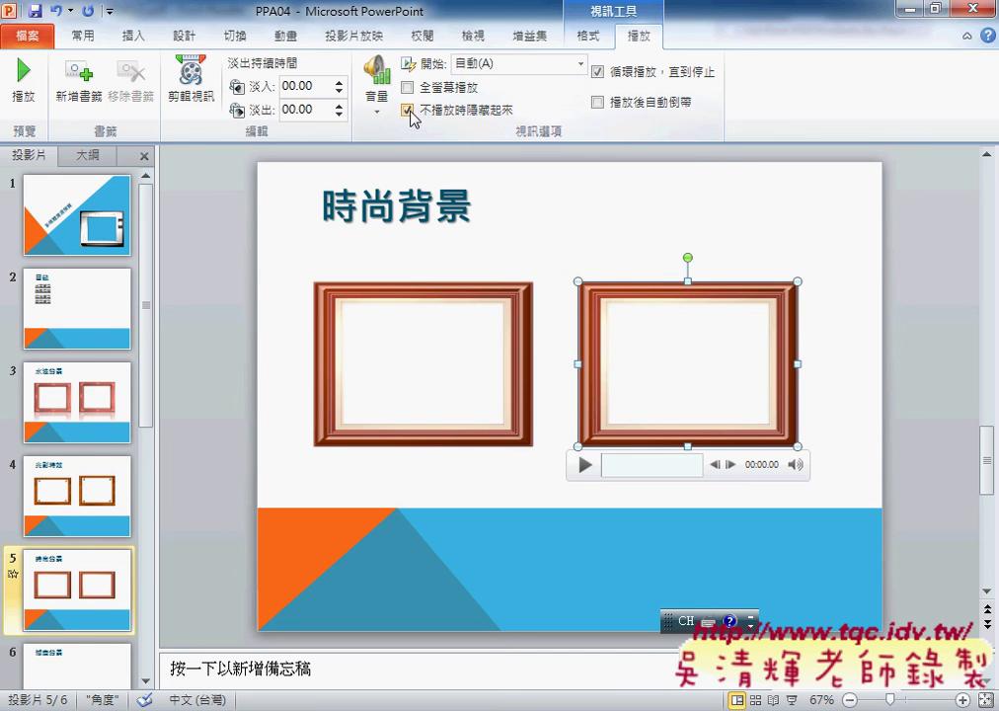
{"action": "left_click", "coordinate": [464, 111]}
{"action": "left_click", "coordinate": [600, 73]}
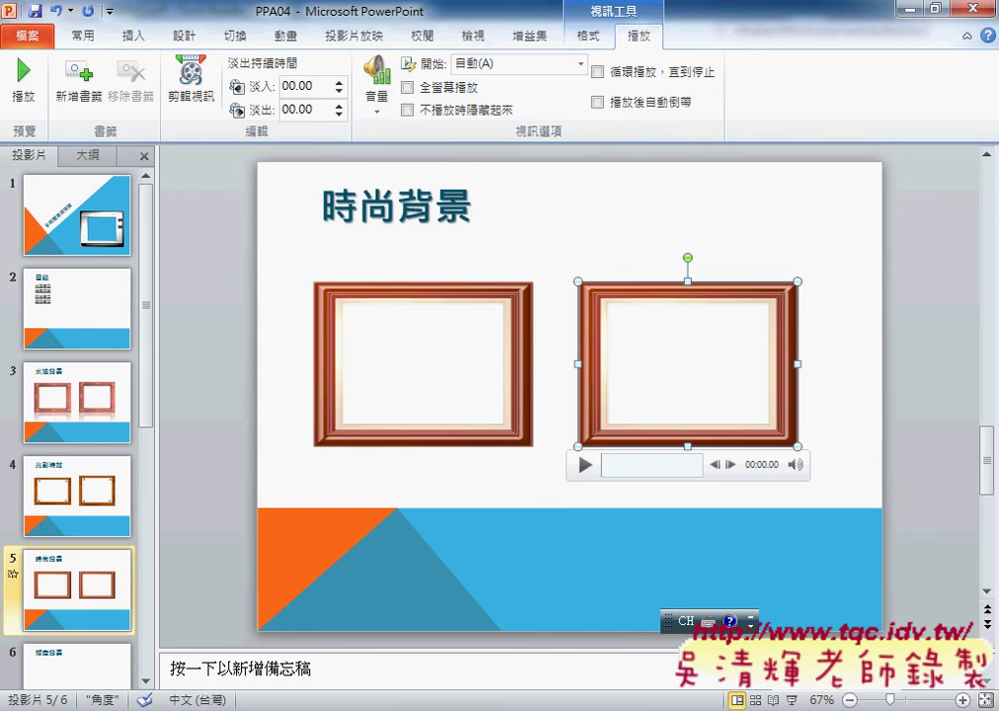
{"action": "key", "text": "alt+Tab"}
{"action": "left_click_drag", "start_coordinate": [488, 476], "coordinate": [492, 398]}
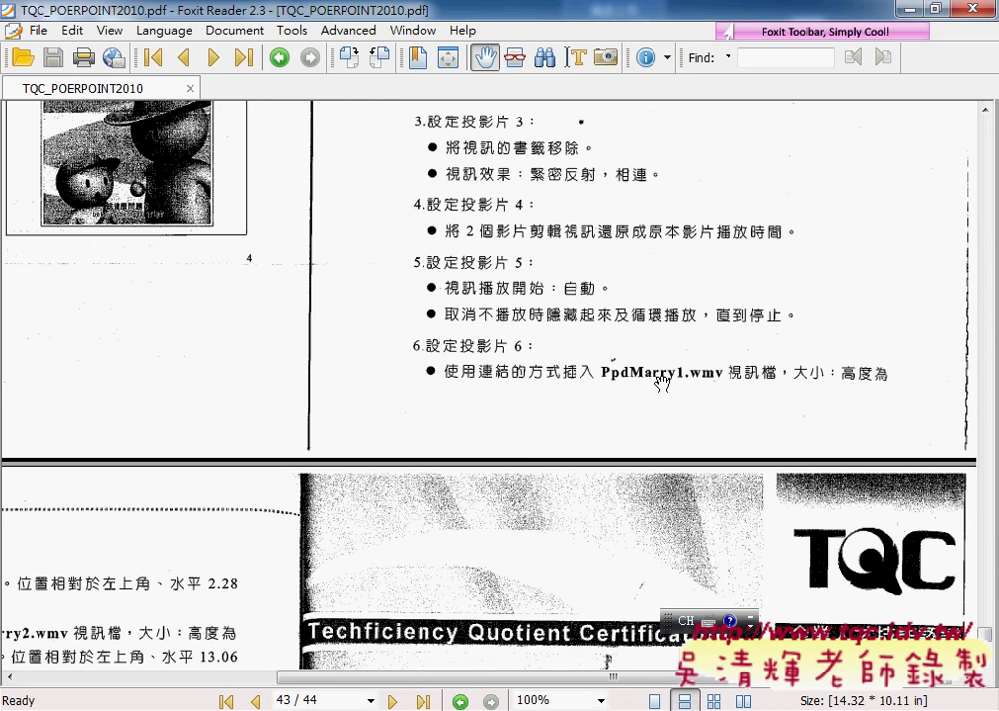
- Read the slide 6 video task on page 44, then bring the PPA04 presentation back
{"action": "left_click_drag", "start_coordinate": [661, 383], "coordinate": [839, 289]}
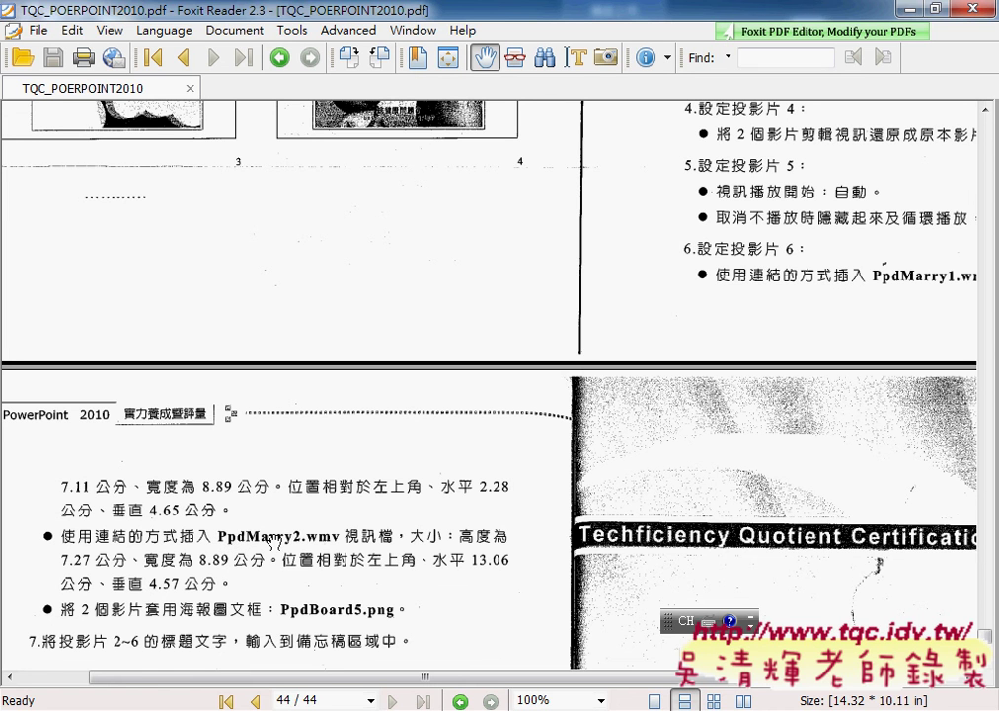
{"action": "mouse_move", "coordinate": [629, 709]}
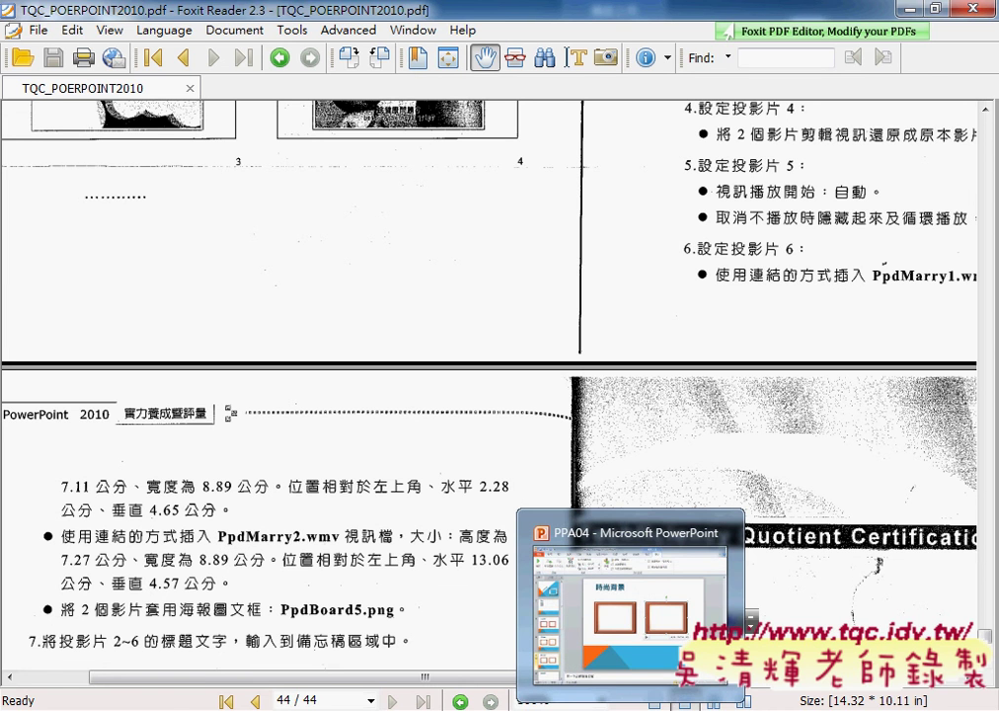
{"action": "left_click", "coordinate": [620, 644]}
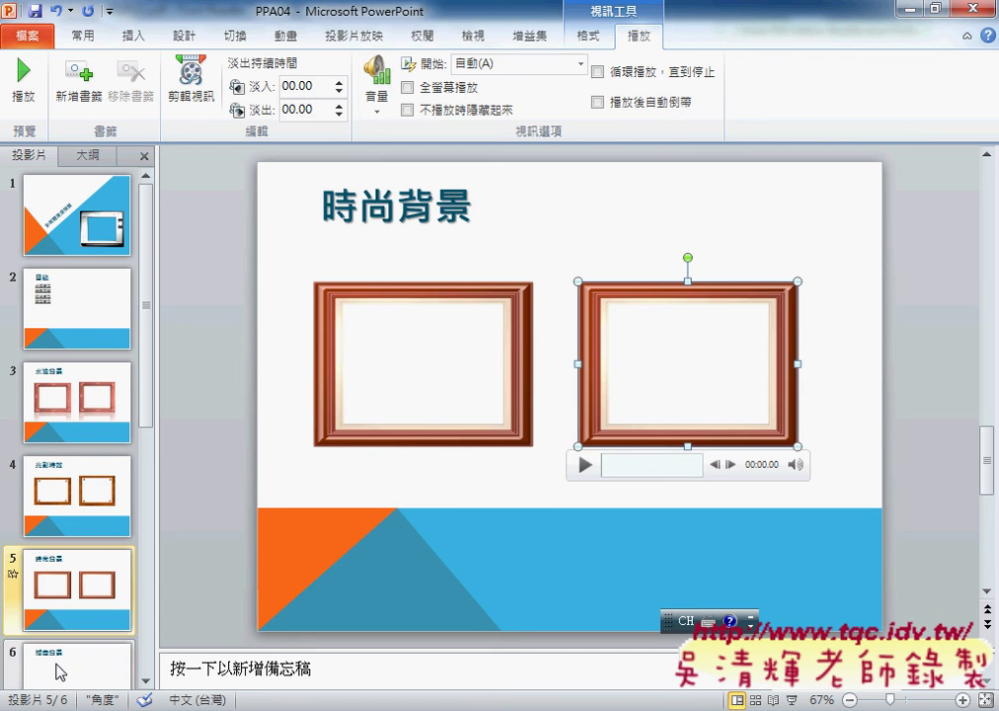
- Open slide 6, 婚慶背景, and annotate the Insert area and both video placeholders
{"action": "left_click", "coordinate": [60, 673]}
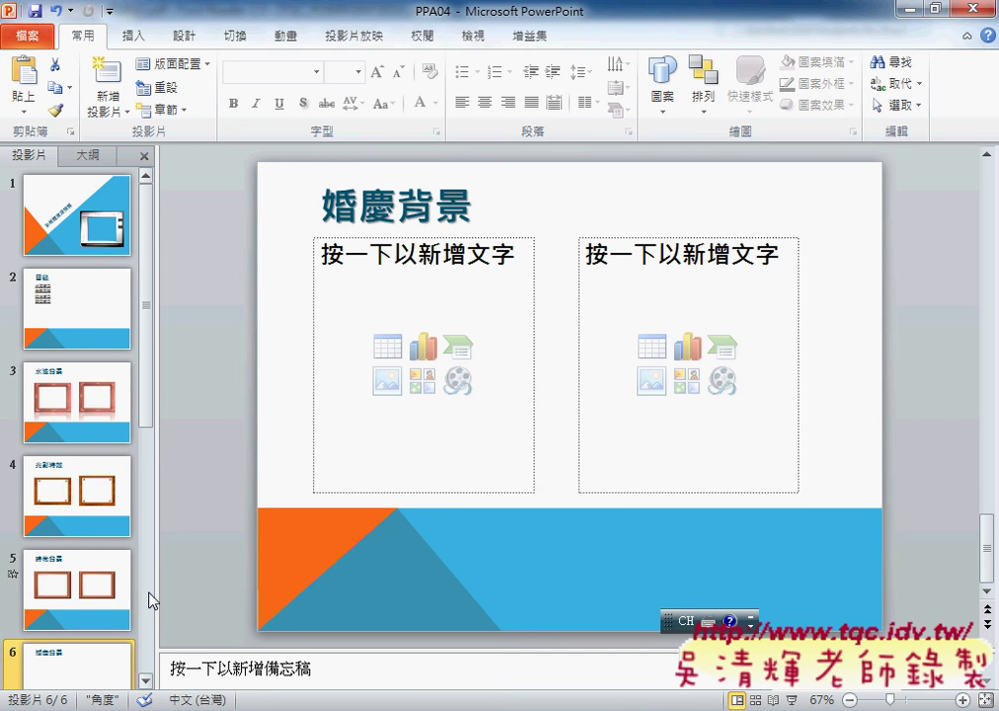
{"action": "key", "text": "ctrl+space"}
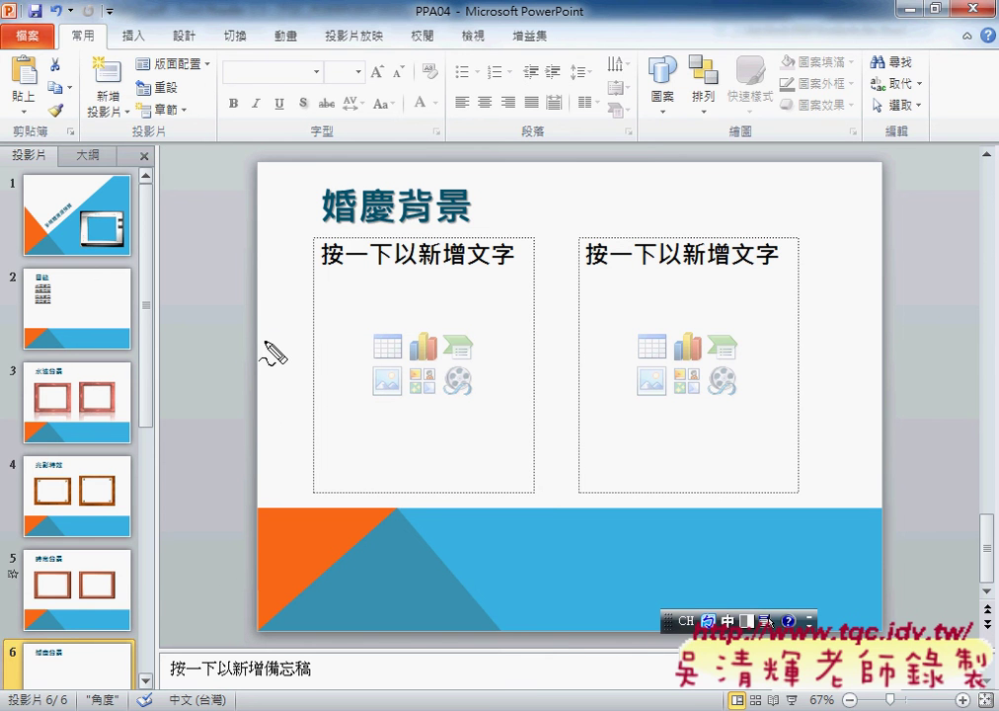
{"action": "left_click_drag", "start_coordinate": [143, 61], "coordinate": [150, 59]}
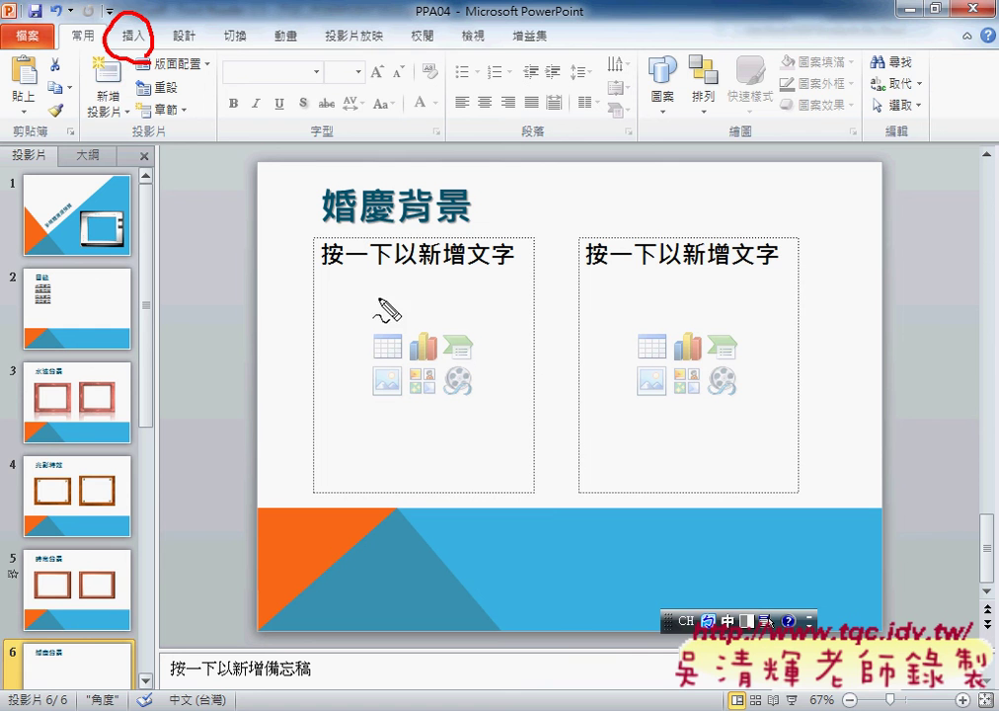
{"action": "mouse_move", "coordinate": [470, 371]}
{"action": "left_mouse_down"}
{"action": "mouse_move", "coordinate": [478, 405]}
{"action": "mouse_move", "coordinate": [467, 405]}
{"action": "left_mouse_up"}
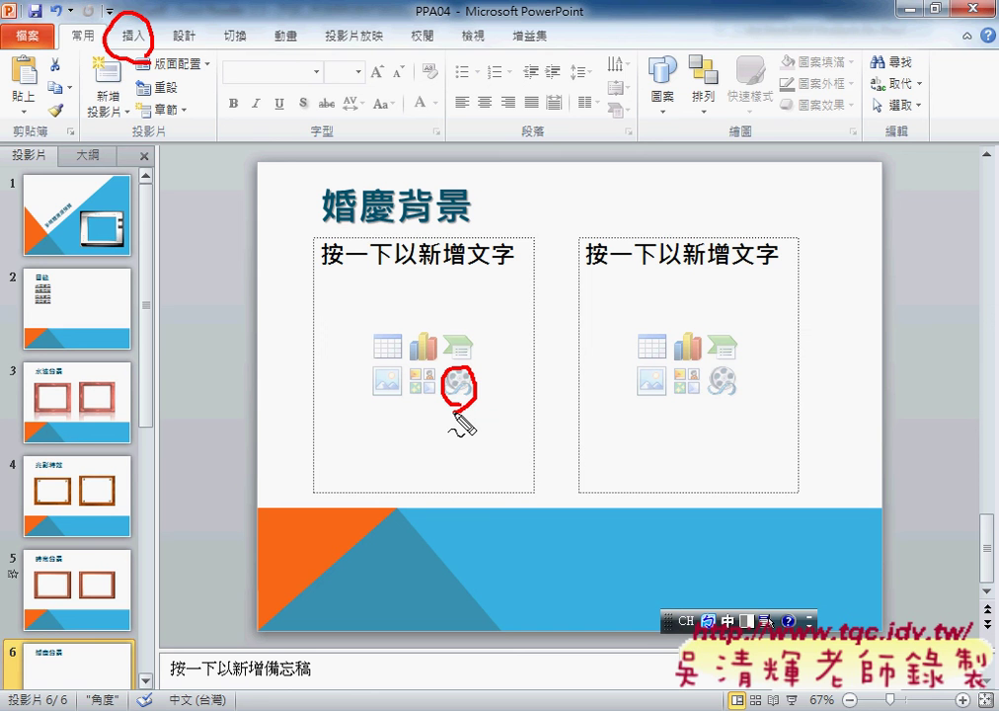
{"action": "mouse_move", "coordinate": [707, 400]}
{"action": "left_mouse_down"}
{"action": "mouse_move", "coordinate": [743, 393]}
{"action": "mouse_move", "coordinate": [712, 399]}
{"action": "left_mouse_up"}
{"action": "key", "text": "Escape"}
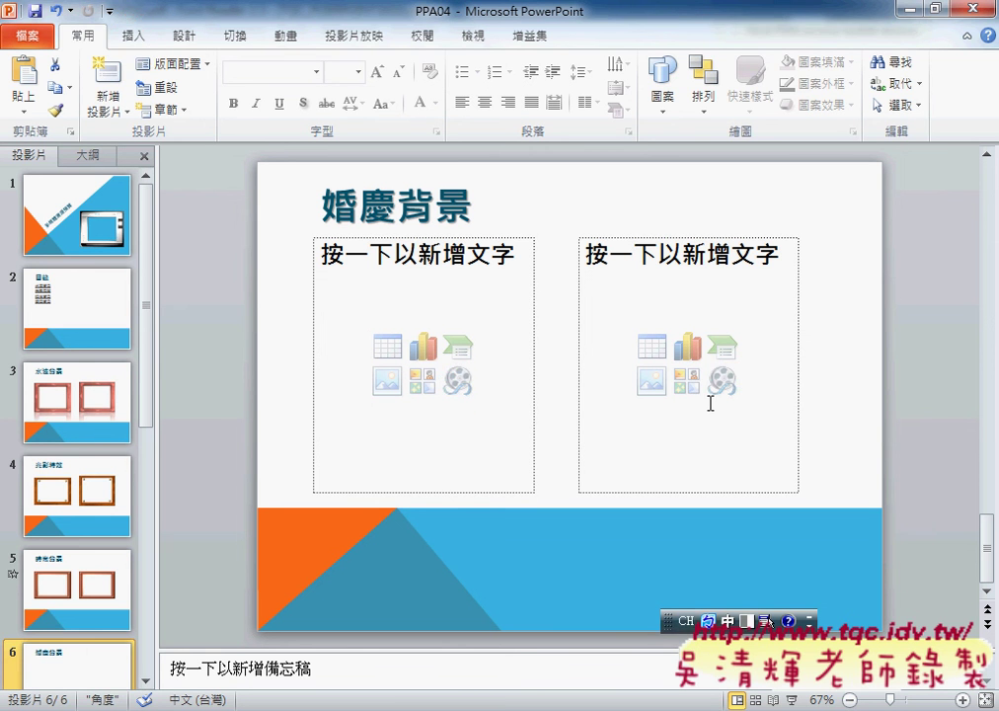
- Insert the PpdMarry1 video into slide 6's left placeholder
{"action": "left_click", "coordinate": [457, 382]}
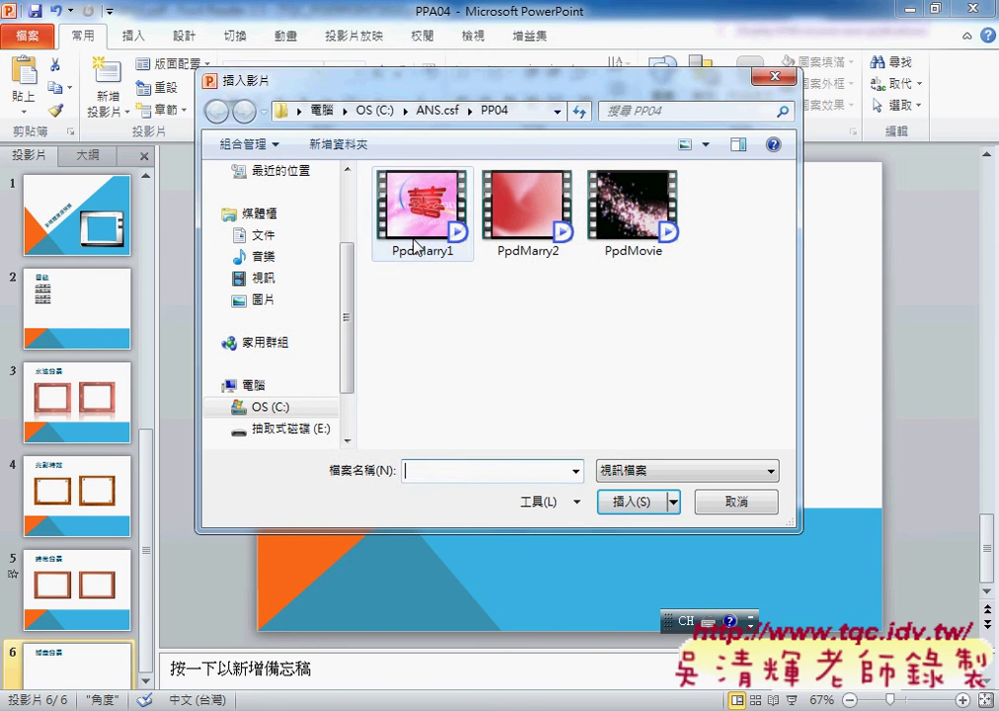
{"action": "left_click", "coordinate": [424, 242]}
{"action": "left_click", "coordinate": [635, 502]}
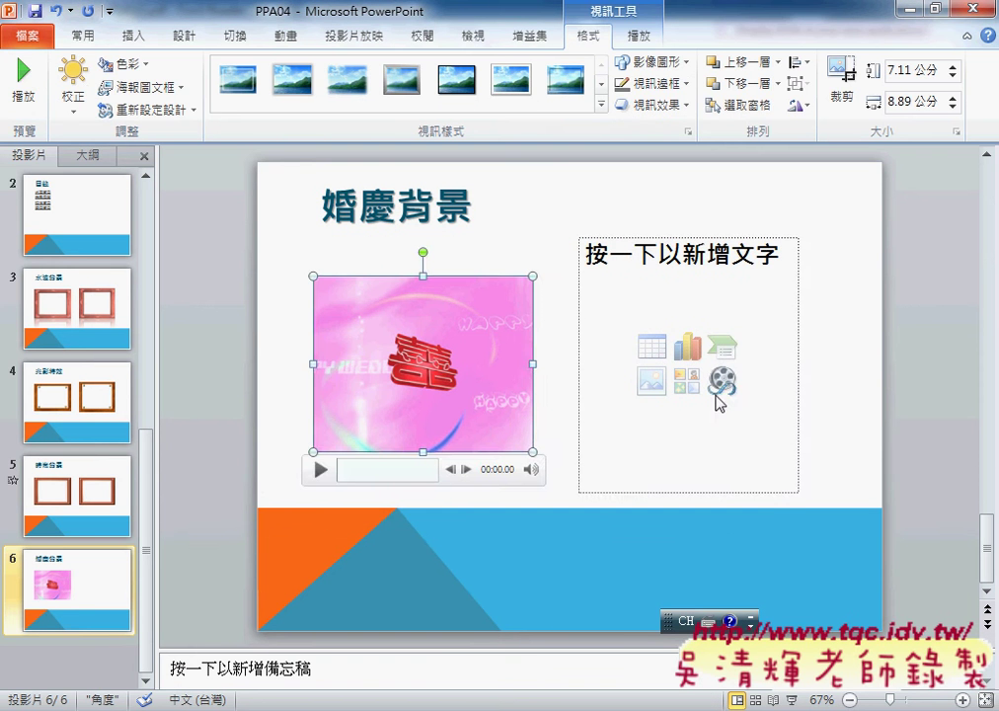
- Insert the PpdMarry2 video into the right placeholder, then select the left video
{"action": "left_click", "coordinate": [721, 383]}
{"action": "left_click", "coordinate": [526, 248]}
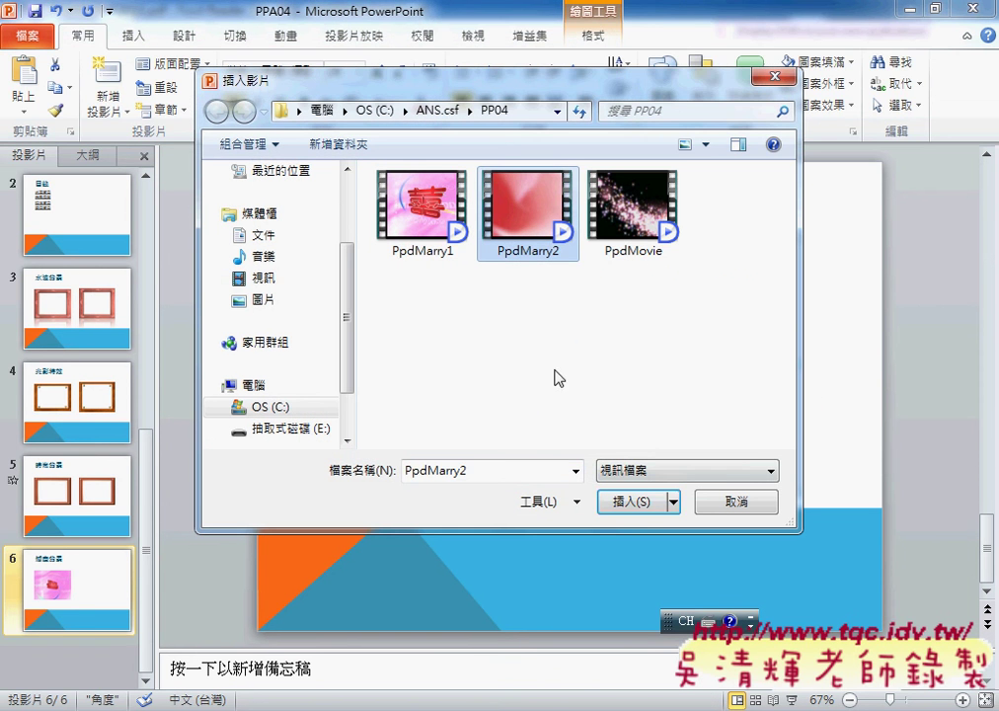
{"action": "left_click", "coordinate": [642, 503]}
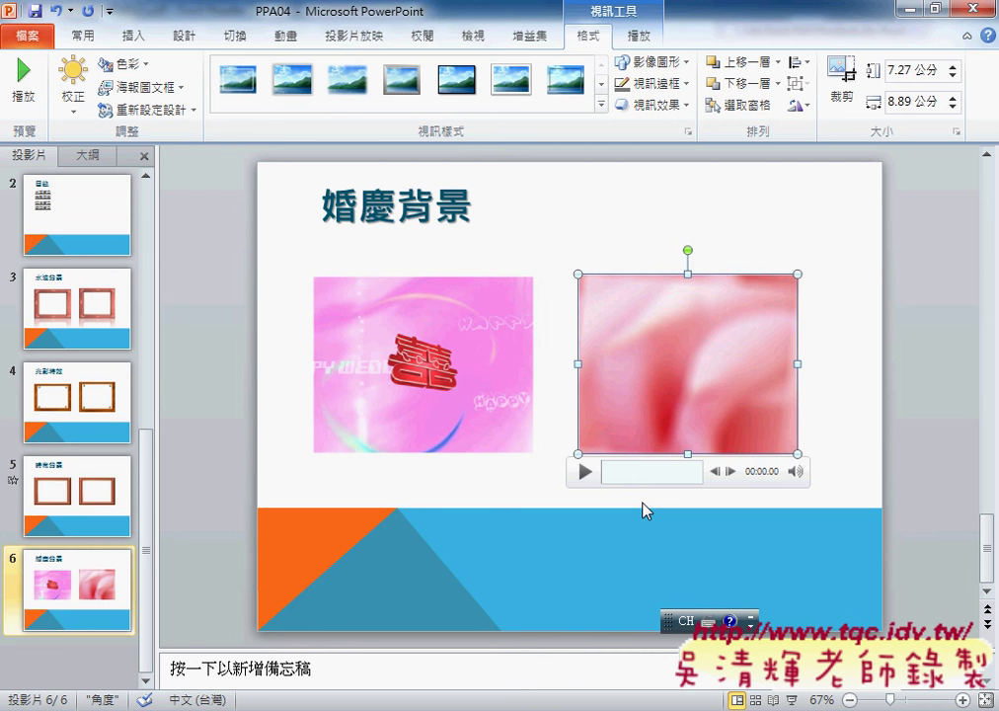
{"action": "left_click", "coordinate": [406, 395]}
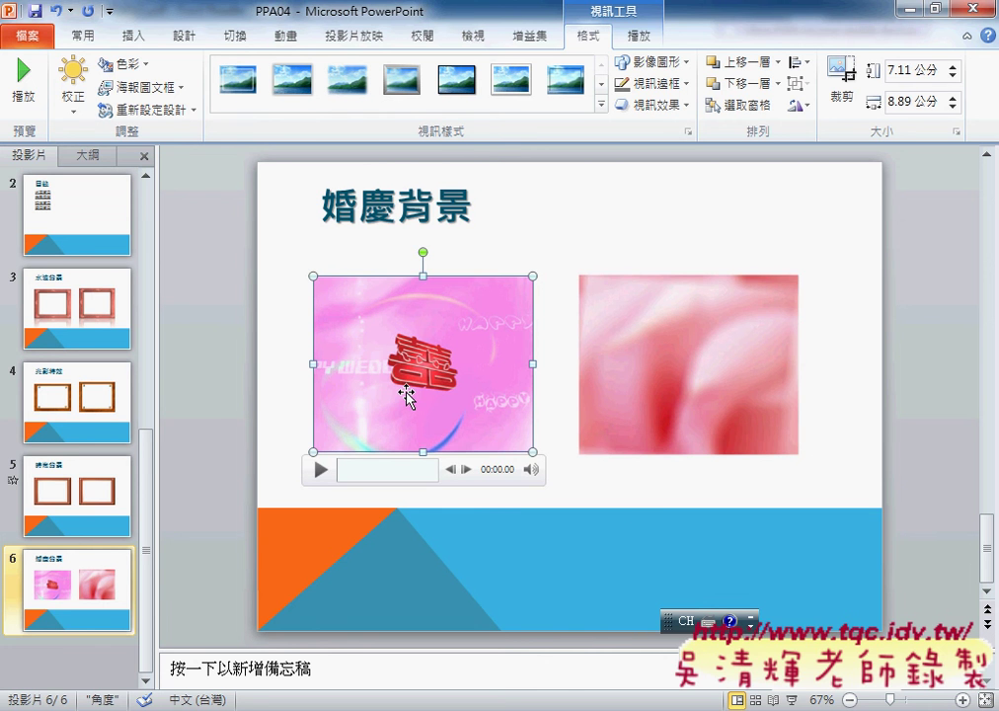
- Check the left video is 7.11 × 8.89 cm, positioned at 2.28 / 4.65 cm
{"action": "right_click", "coordinate": [406, 396]}
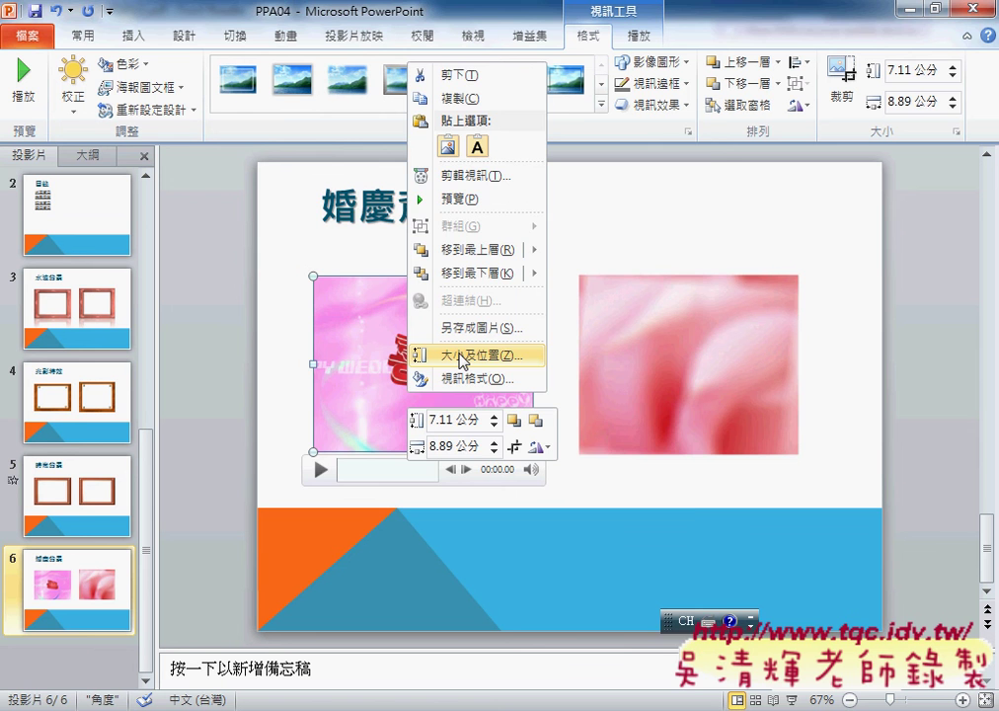
{"action": "left_click", "coordinate": [463, 356]}
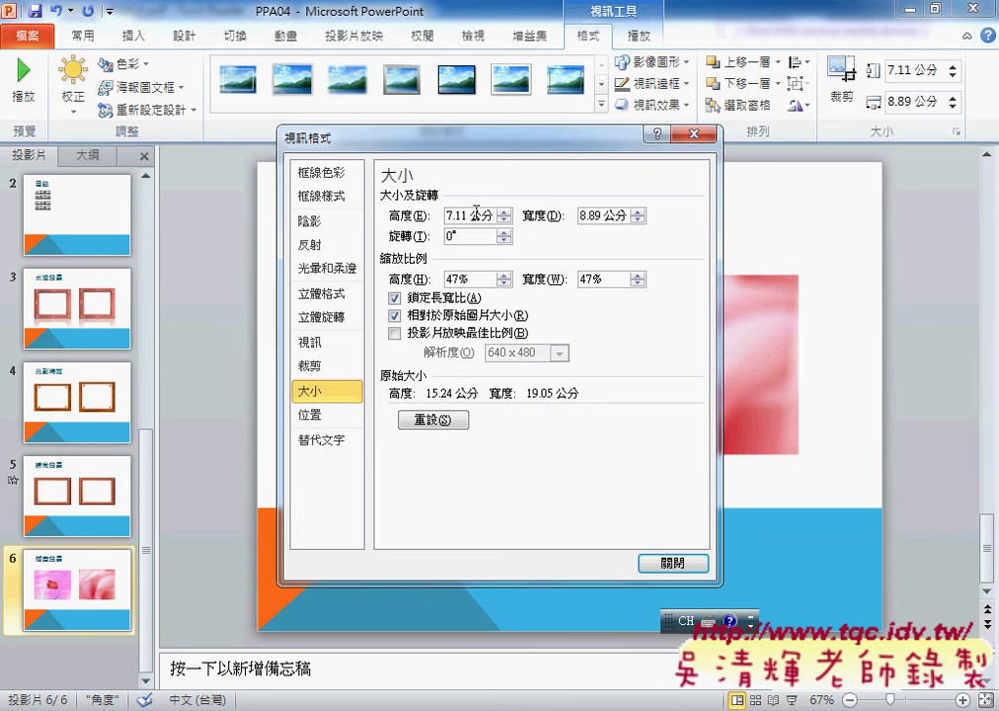
{"action": "left_click", "coordinate": [324, 415]}
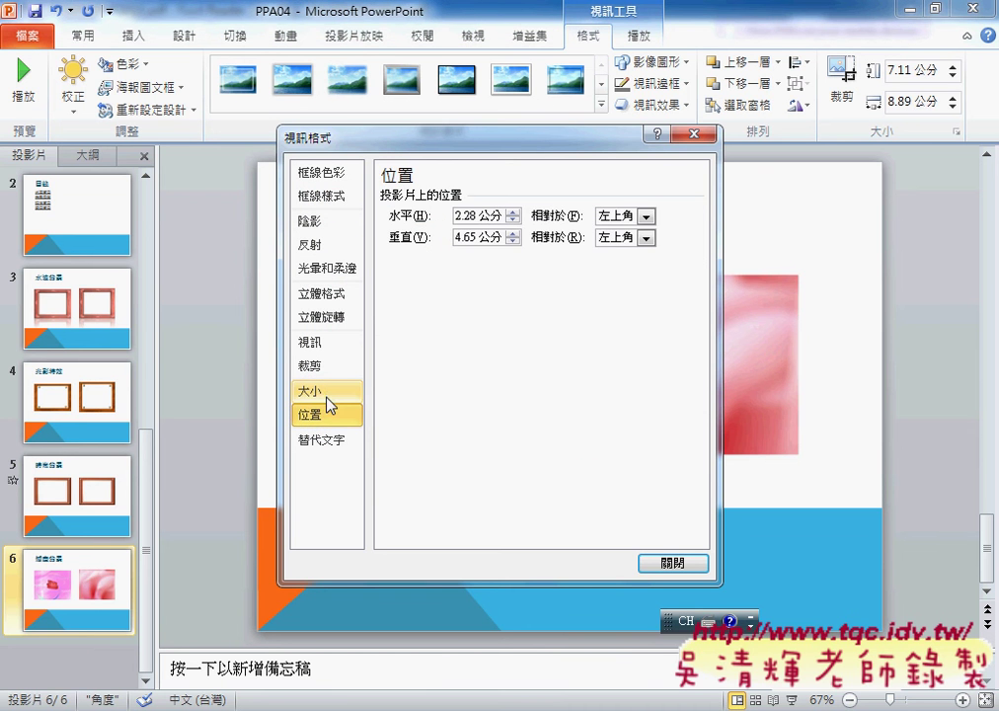
{"action": "left_click", "coordinate": [324, 391]}
{"action": "left_click", "coordinate": [324, 414]}
{"action": "left_click", "coordinate": [325, 391]}
{"action": "left_click", "coordinate": [673, 563]}
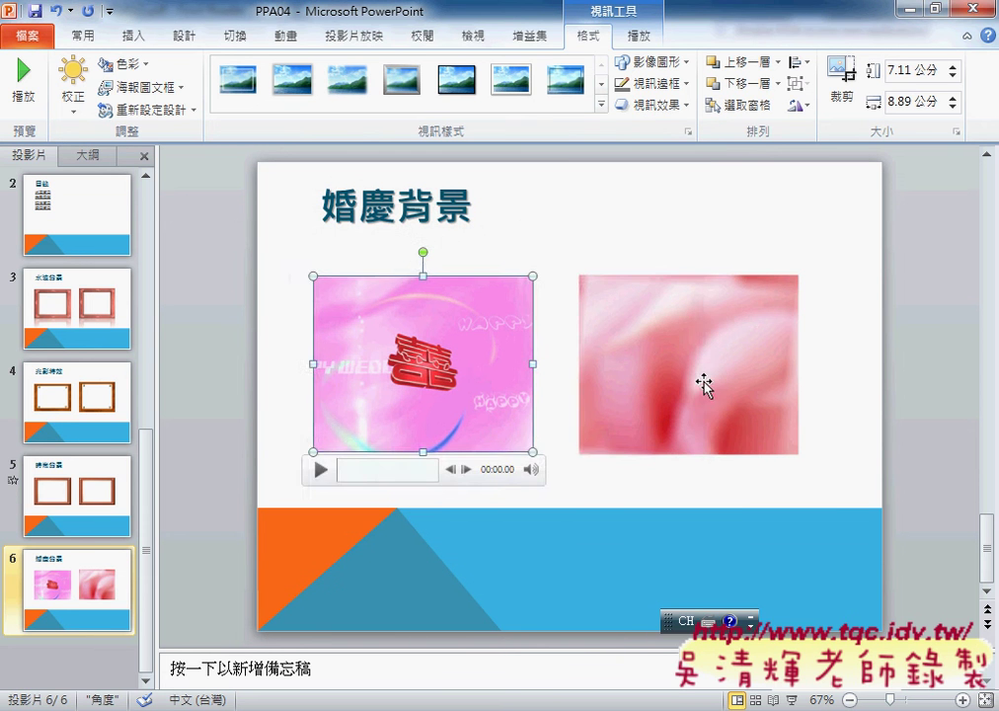
- Confirm the right video is 7.27 cm high, then switch to the PDF
{"action": "right_click", "coordinate": [700, 375]}
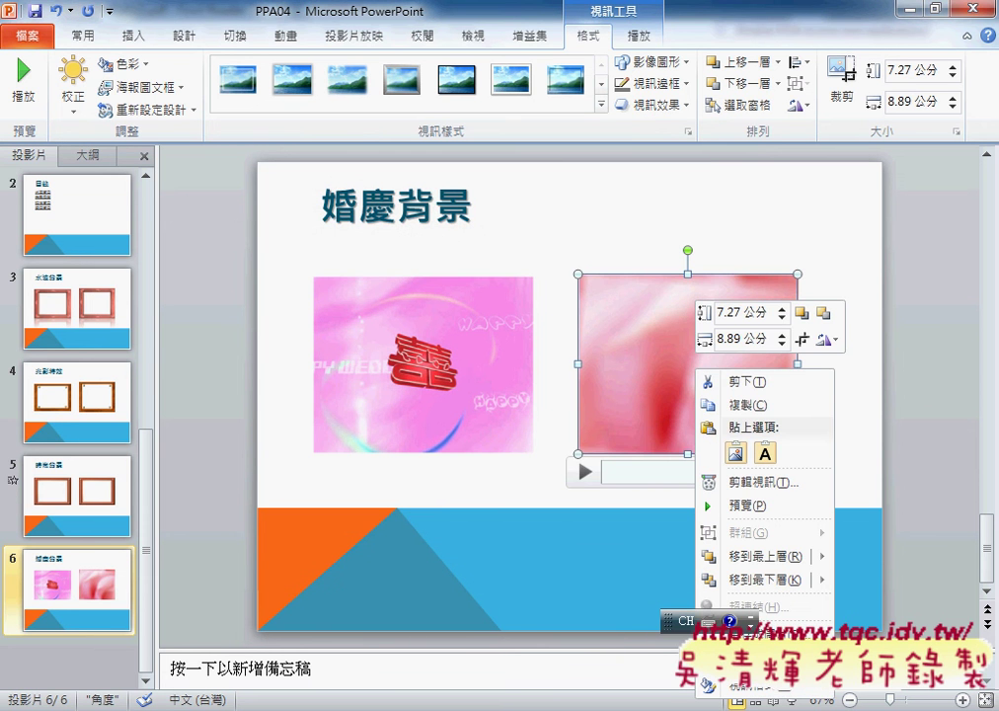
{"action": "left_click", "coordinate": [735, 684]}
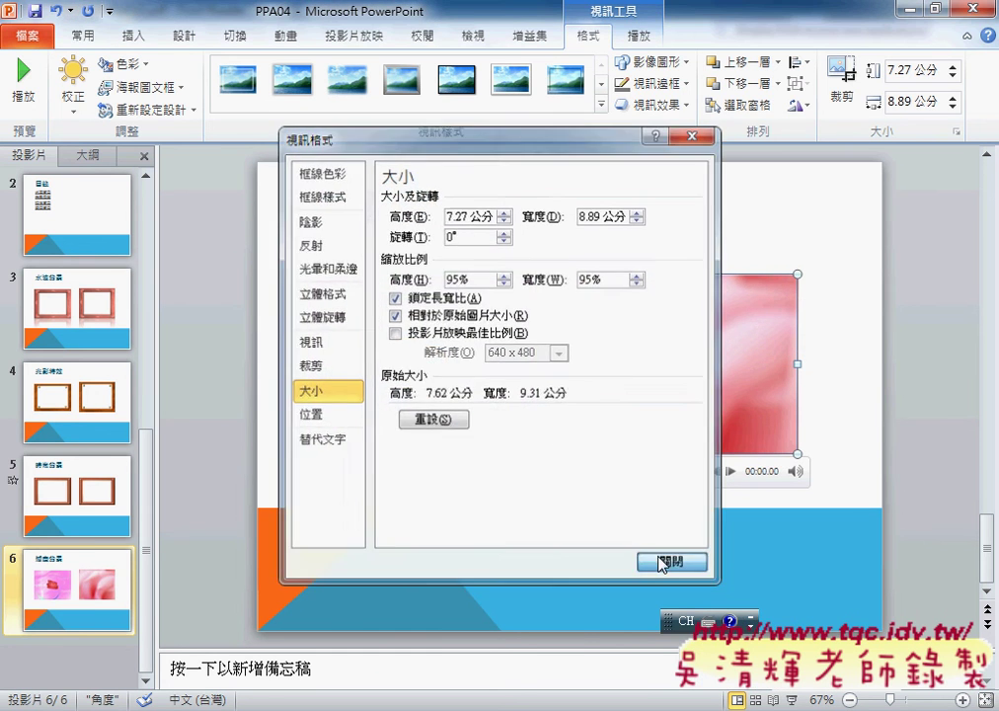
{"action": "left_click", "coordinate": [661, 562]}
{"action": "key", "text": "alt+Tab"}
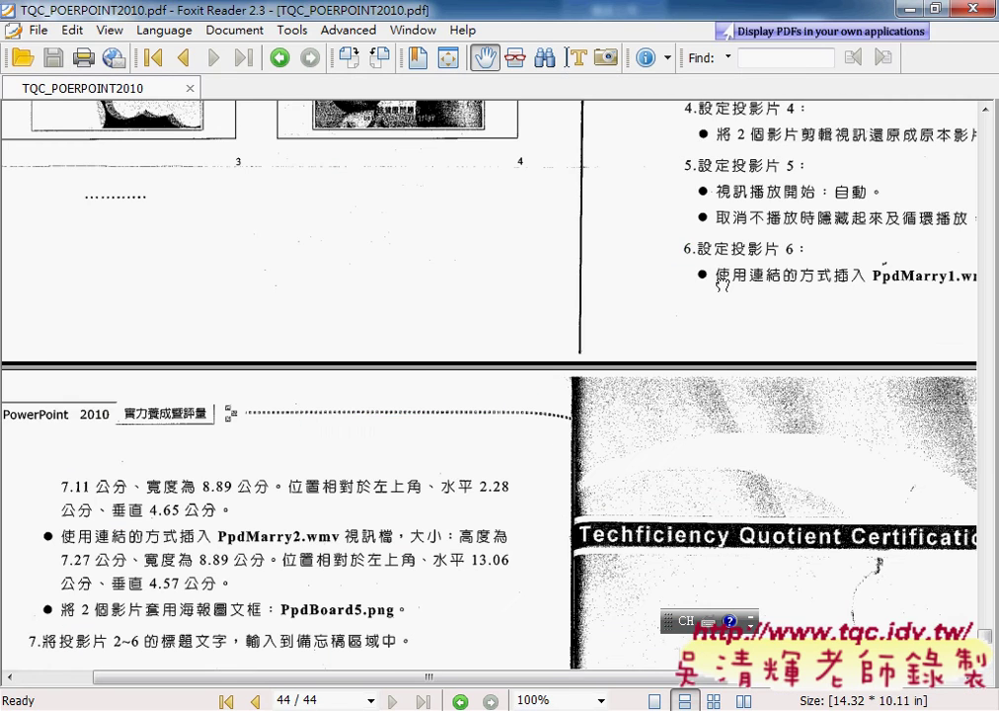
- Pan page 4-88 to read task 6's size, position and PpdBoard5 poster-frame requirements
{"action": "left_click_drag", "start_coordinate": [721, 283], "coordinate": [441, 300]}
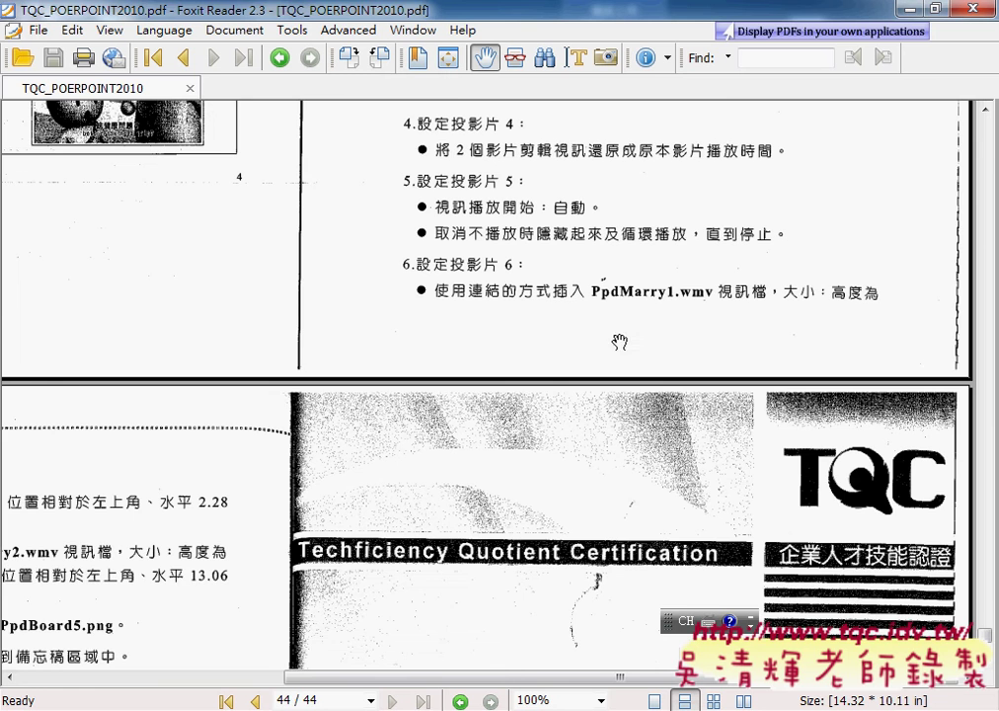
{"action": "left_click_drag", "start_coordinate": [253, 254], "coordinate": [626, 121]}
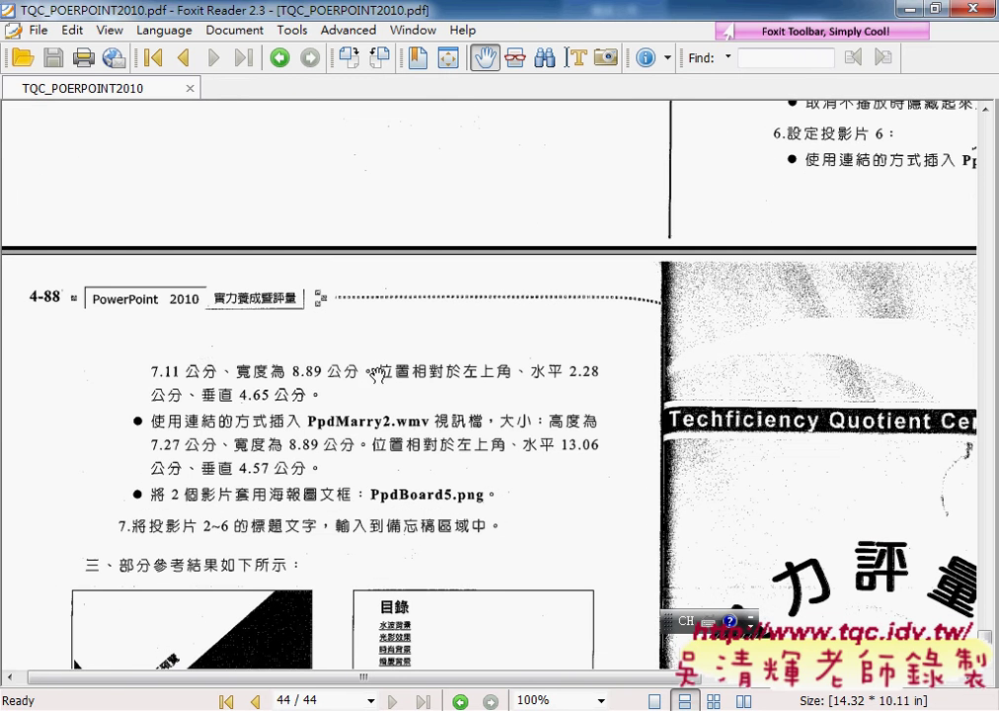
{"action": "scroll", "coordinate": [378, 373], "scroll_direction": "down", "scroll_amount": 3}
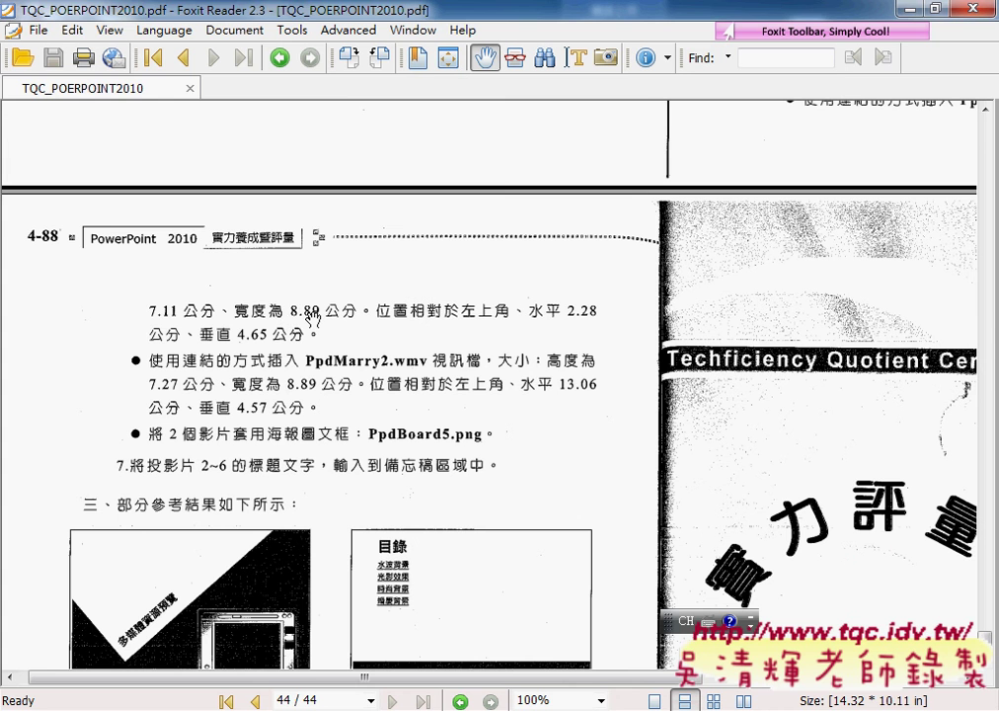
{"action": "left_click_drag", "start_coordinate": [291, 318], "coordinate": [249, 318]}
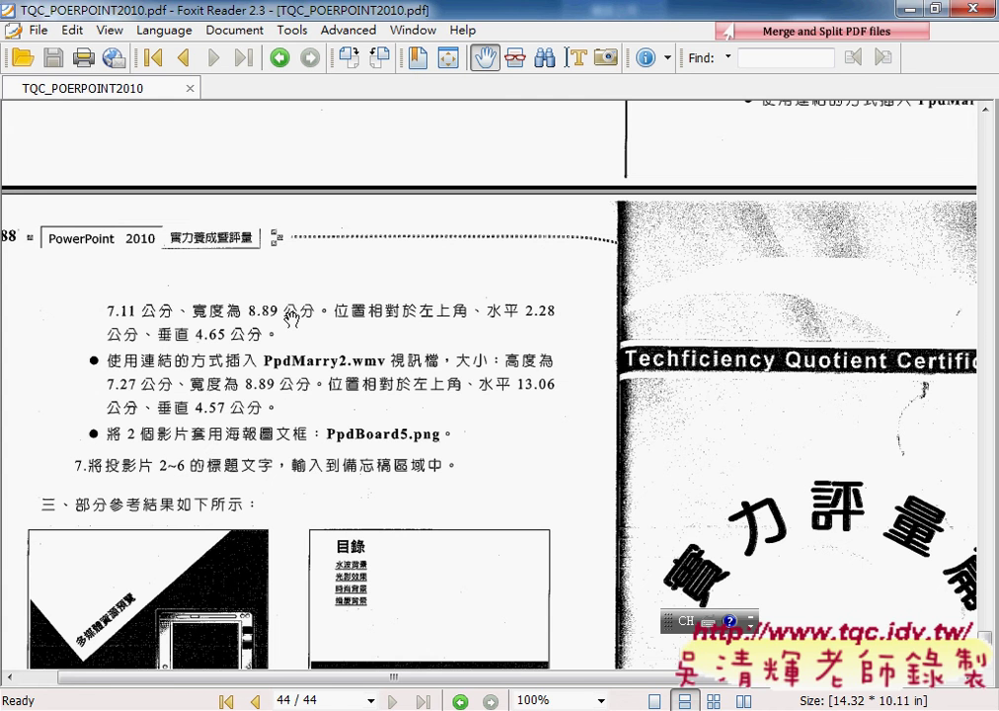
{"action": "left_click_drag", "start_coordinate": [292, 313], "coordinate": [261, 314]}
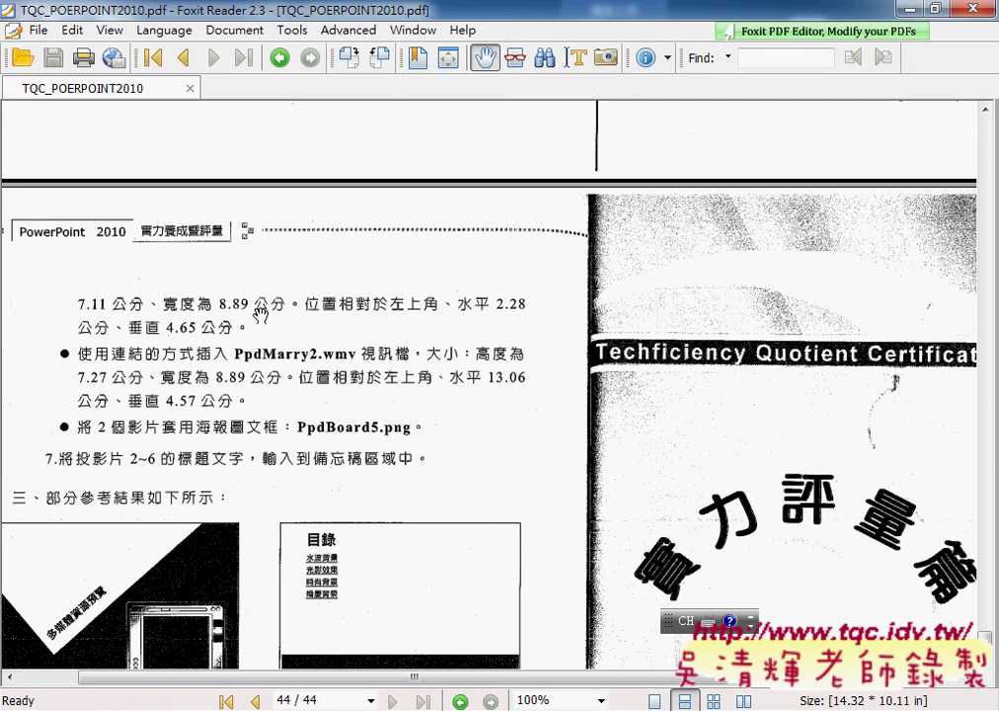
{"action": "scroll", "coordinate": [318, 249], "scroll_direction": "down", "scroll_amount": 1}
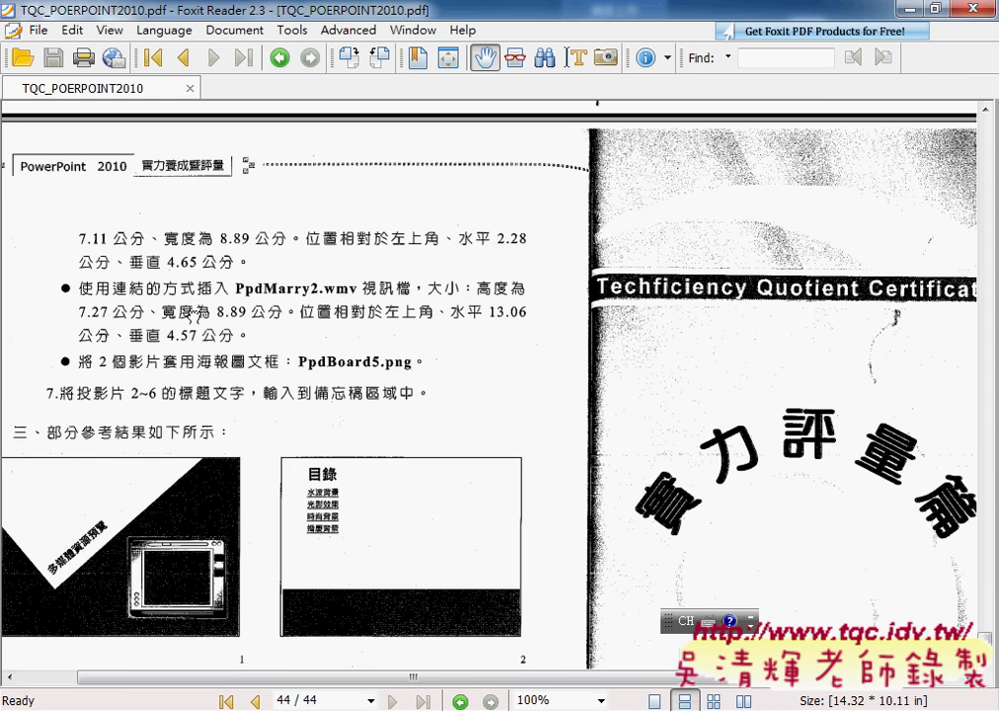
{"action": "scroll", "coordinate": [195, 313], "scroll_direction": "down", "scroll_amount": 1}
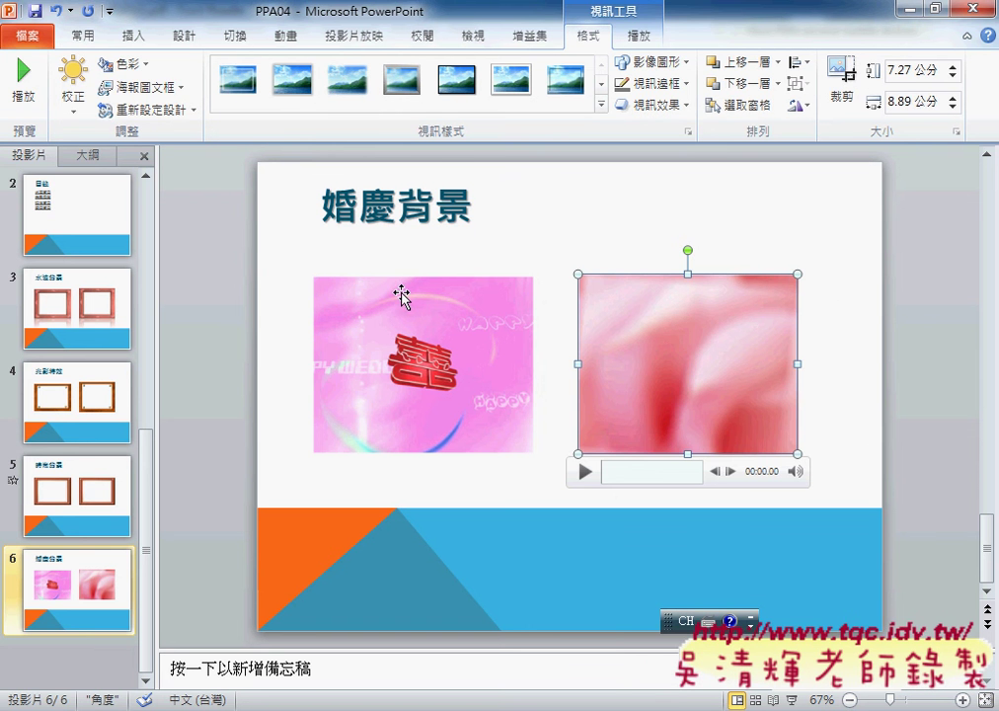
{"action": "left_click", "coordinate": [401, 285]}
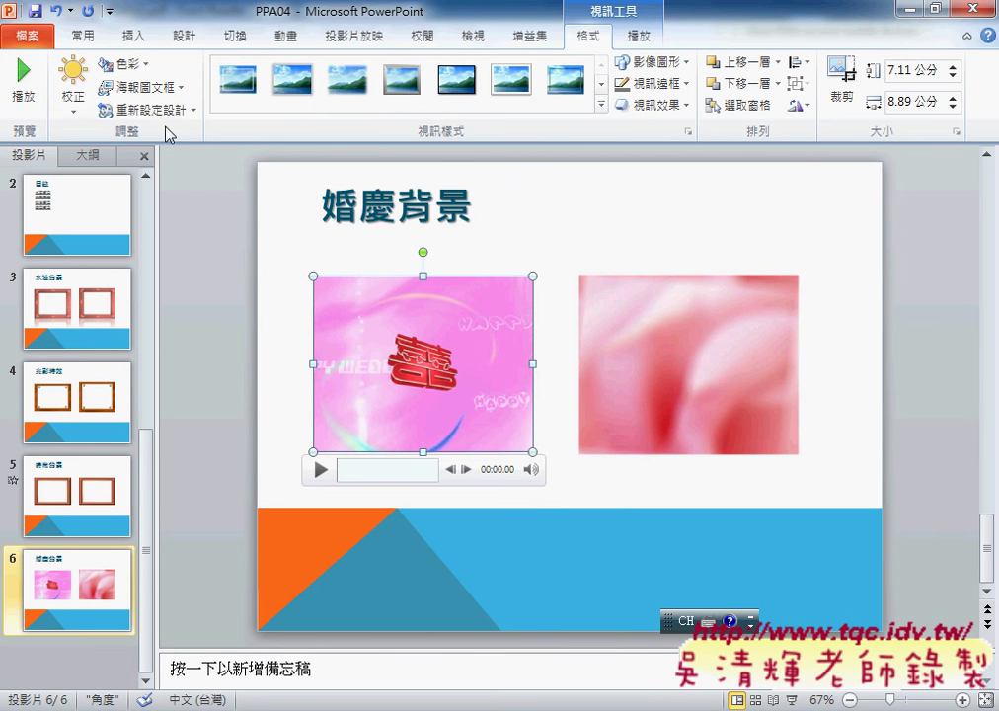
{"action": "left_click", "coordinate": [143, 91]}
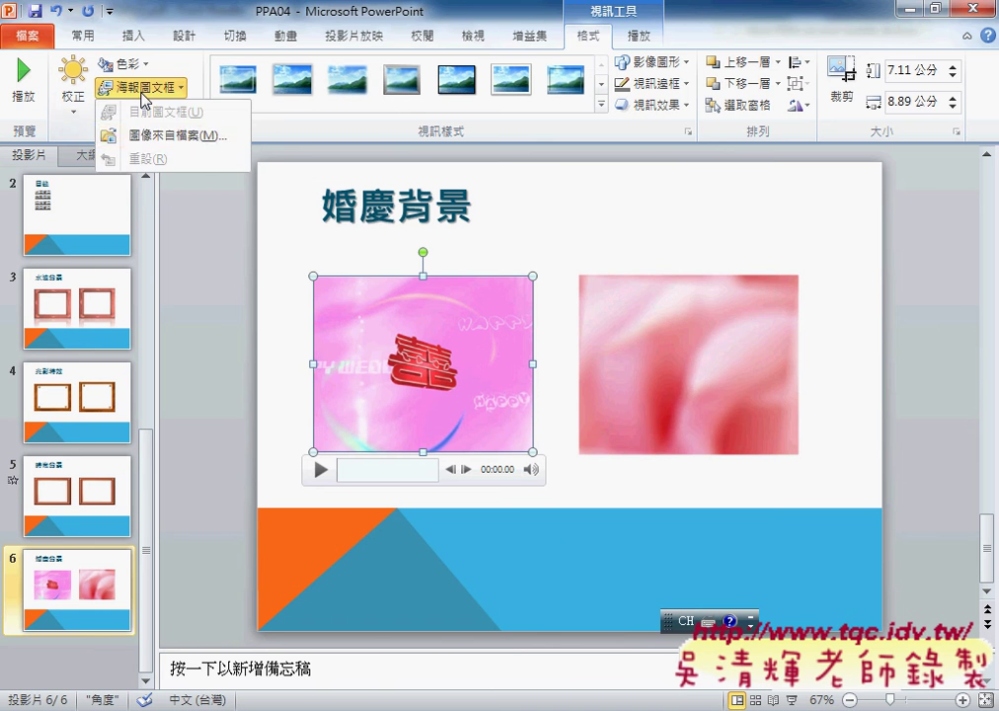
{"action": "left_click", "coordinate": [139, 138]}
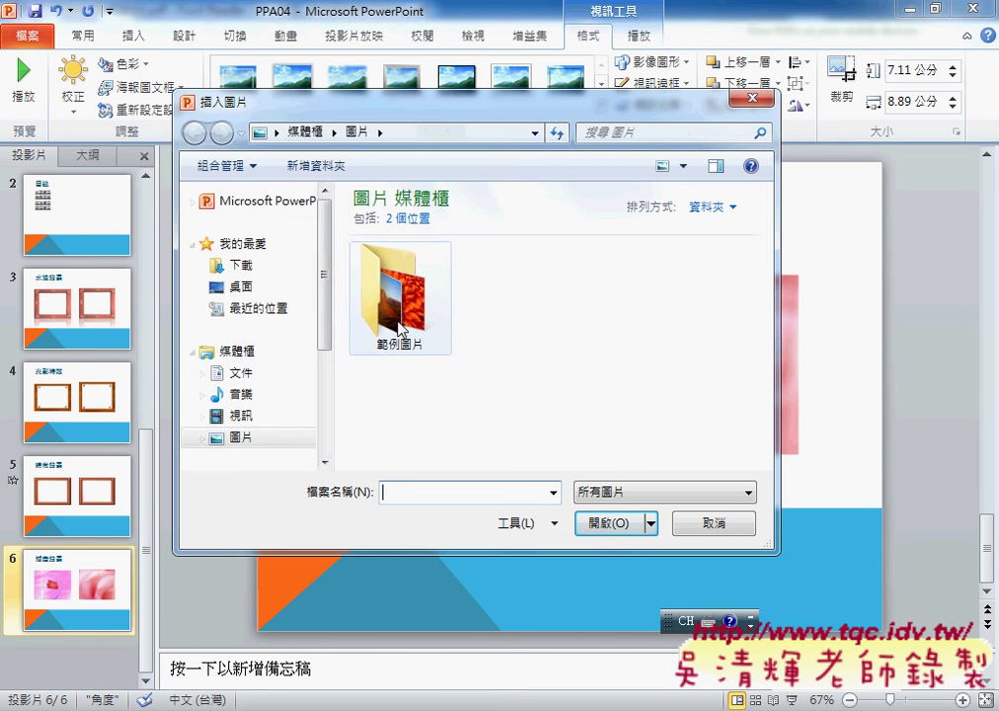
{"action": "left_click_drag", "start_coordinate": [323, 277], "coordinate": [326, 379]}
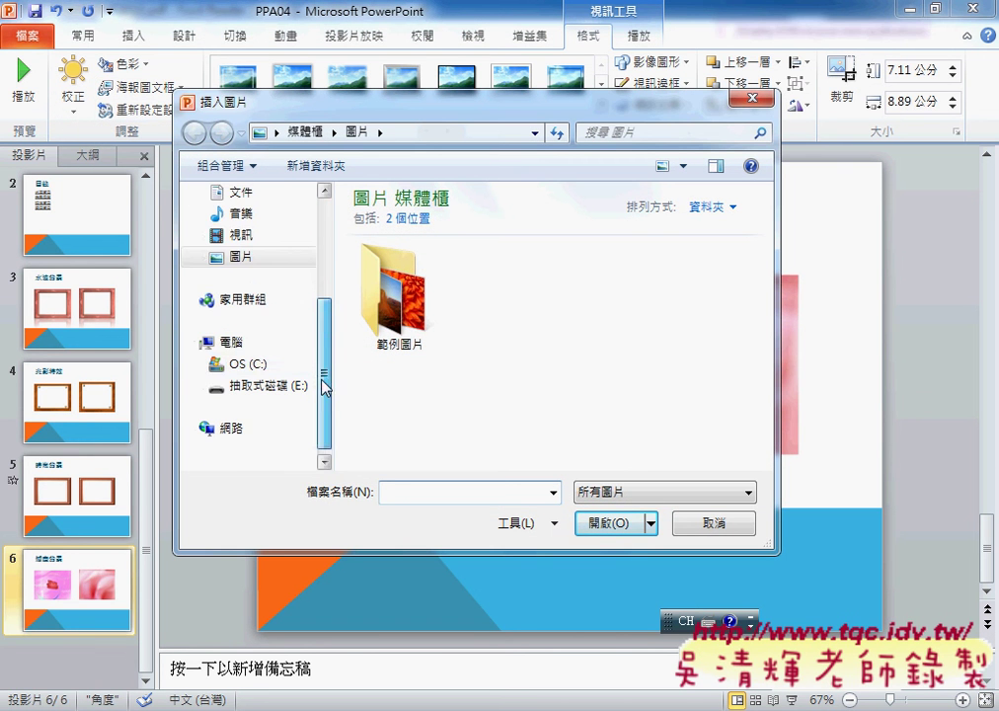
{"action": "left_click", "coordinate": [252, 363]}
{"action": "double_click", "coordinate": [406, 225]}
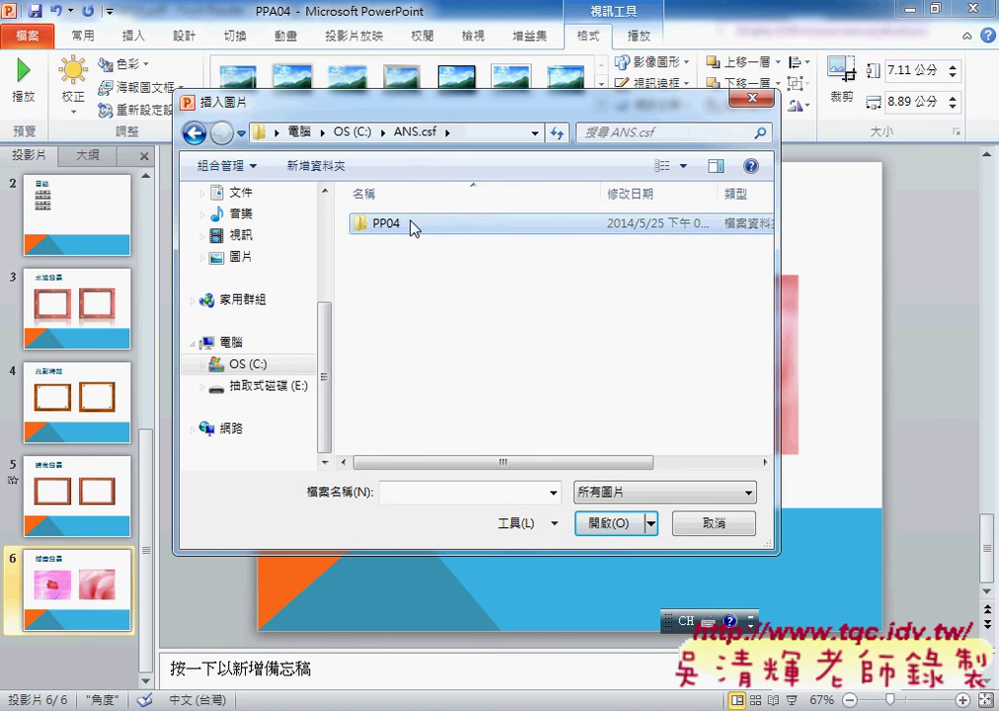
{"action": "double_click", "coordinate": [408, 225]}
{"action": "left_click", "coordinate": [523, 255]}
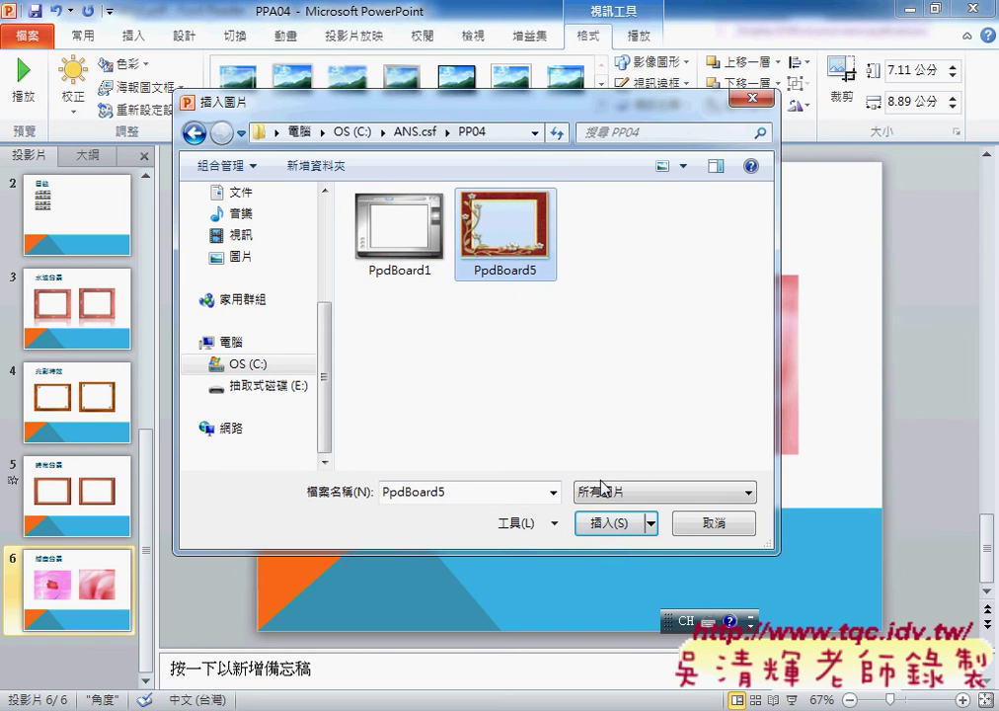
{"action": "left_click", "coordinate": [612, 524]}
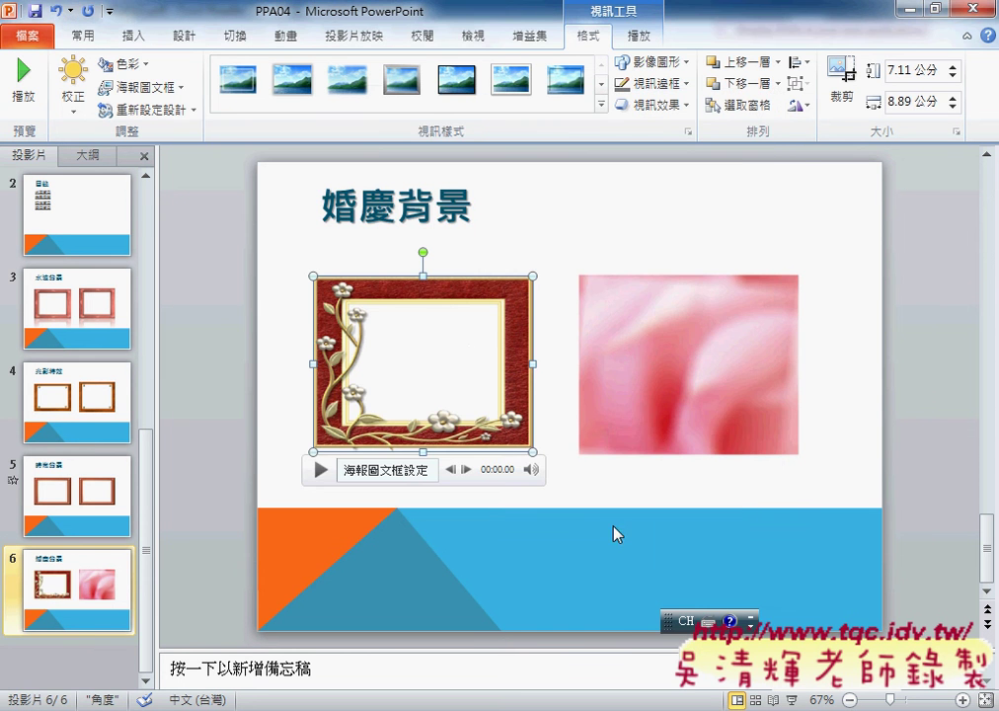
{"action": "left_click", "coordinate": [604, 294]}
{"action": "left_click", "coordinate": [158, 87]}
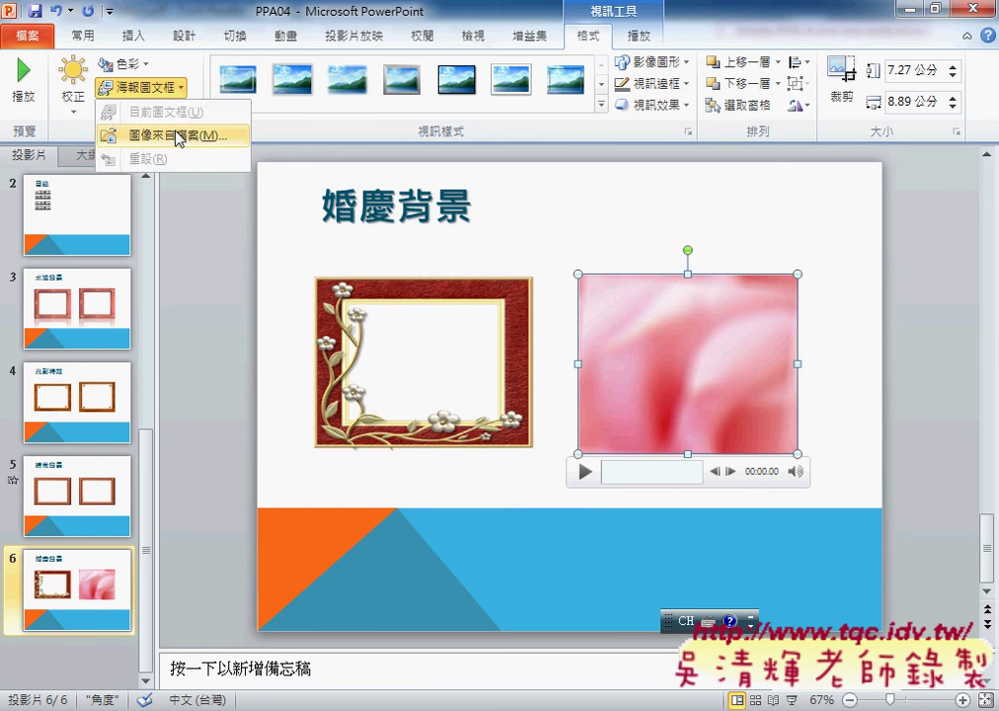
{"action": "left_click", "coordinate": [180, 136]}
{"action": "left_click", "coordinate": [505, 259]}
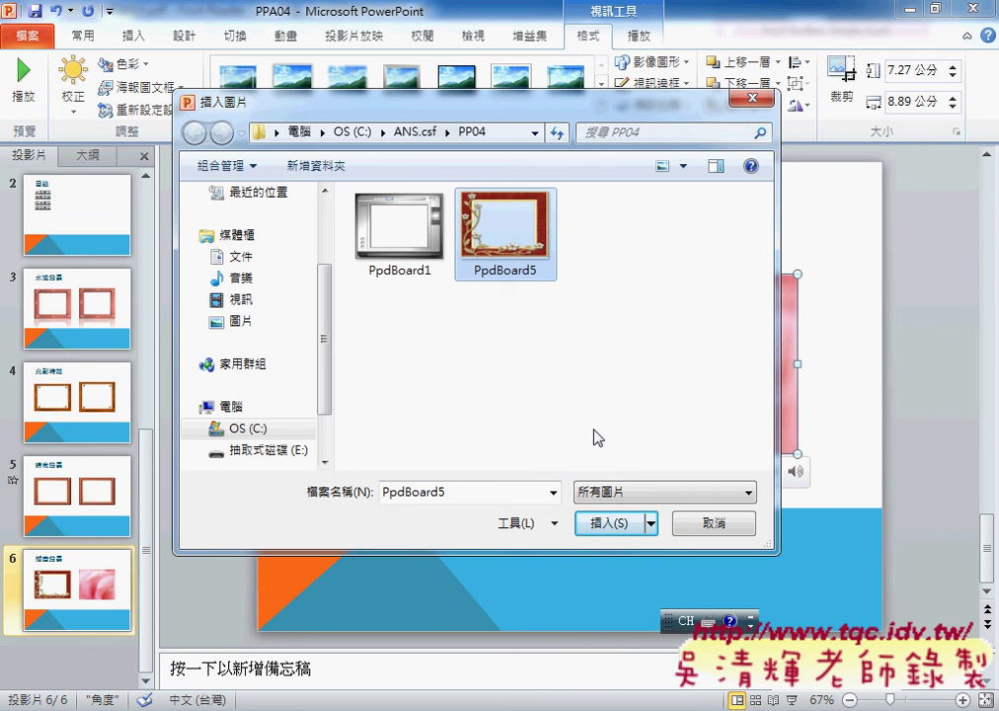
{"action": "left_click", "coordinate": [698, 525]}
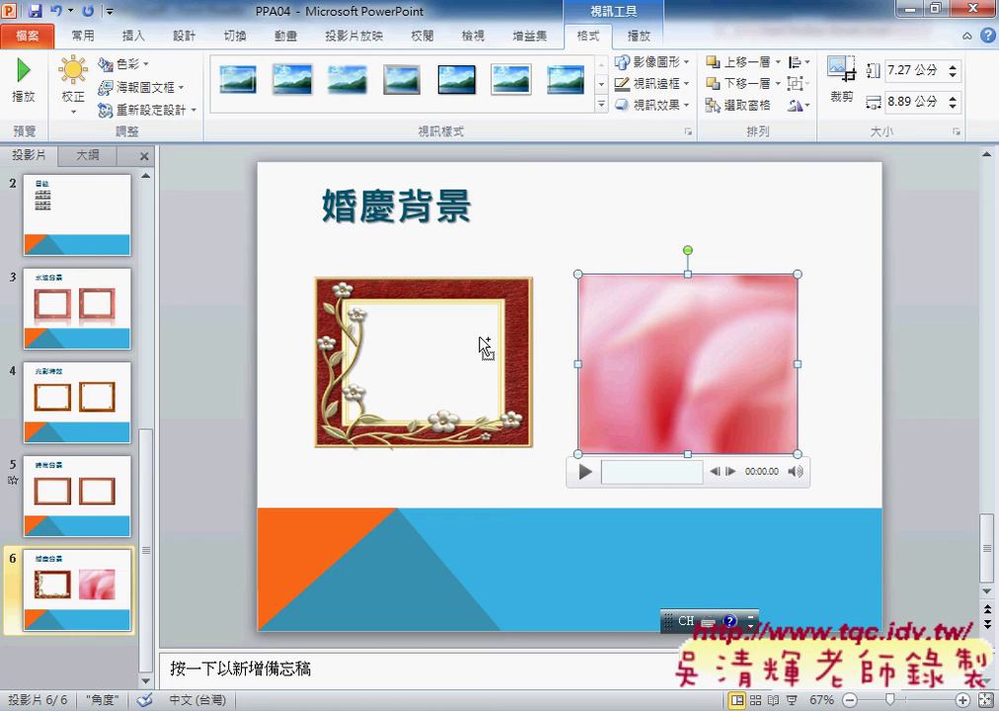
{"action": "key", "text": "ctrl+z"}
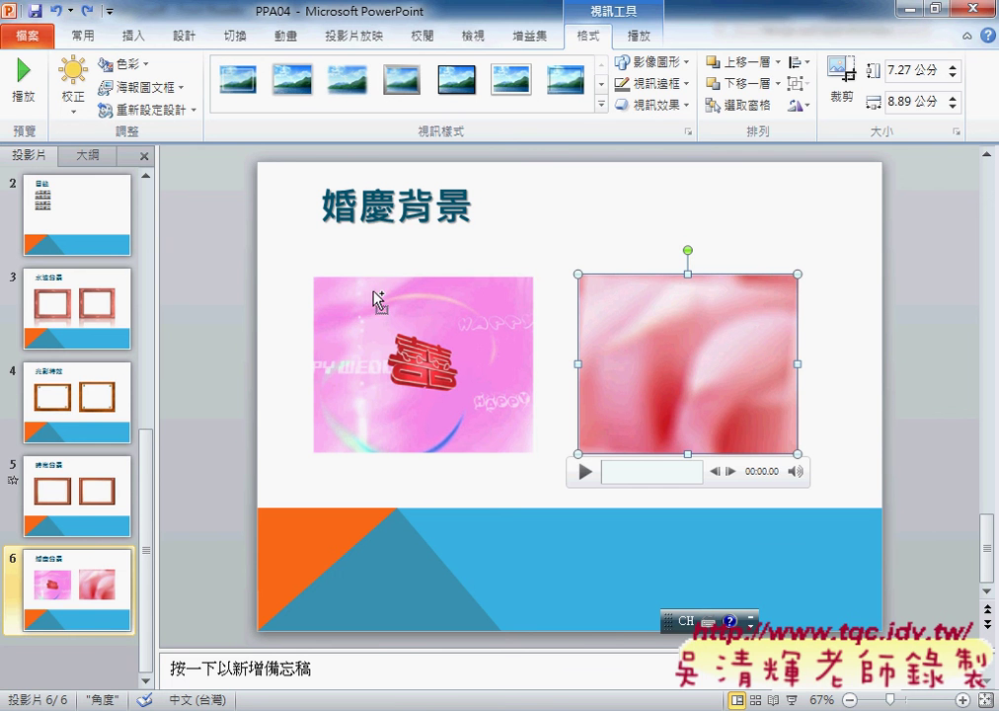
- Reset slide 6, select each wedding video in turn, then switch to the instructions PDF
{"action": "left_click", "coordinate": [375, 294], "text": "shift"}
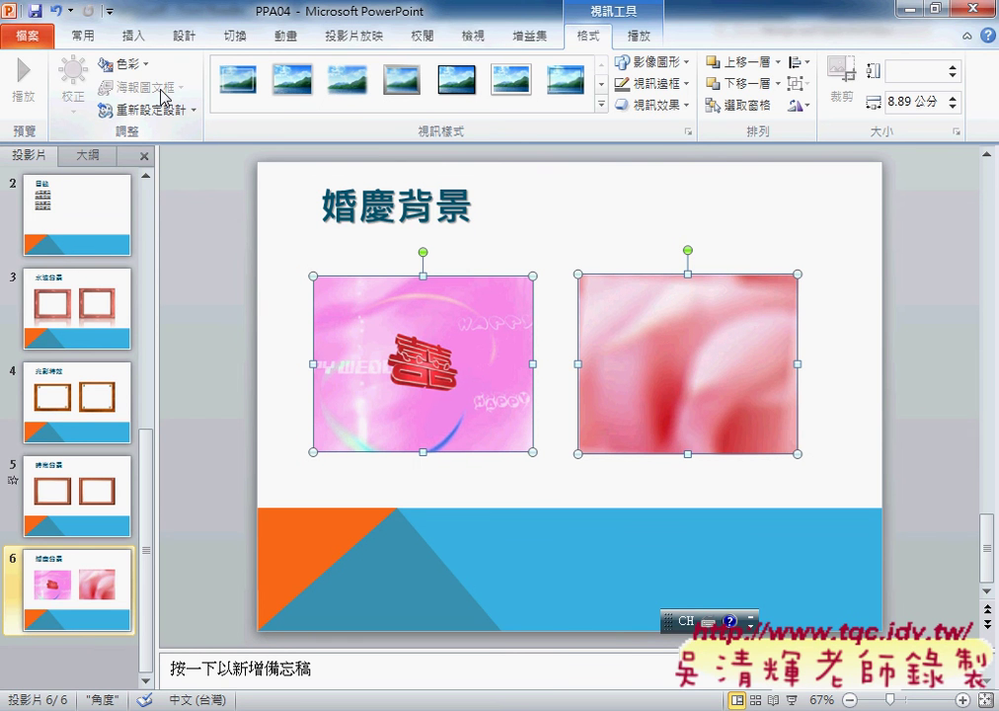
{"action": "key", "text": "Escape"}
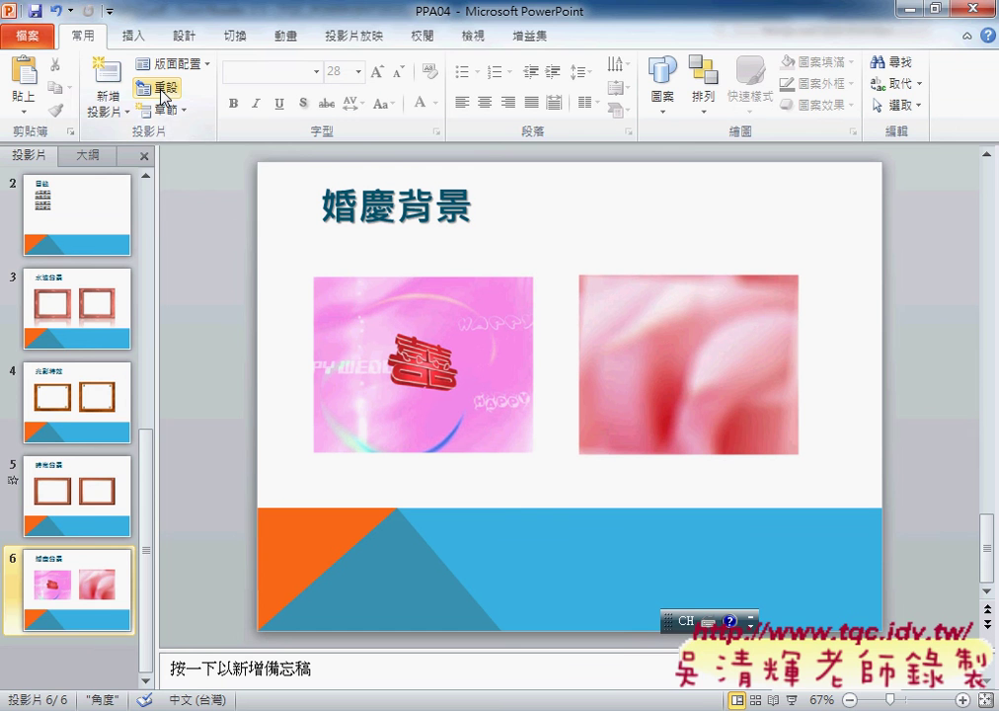
{"action": "left_click", "coordinate": [164, 95]}
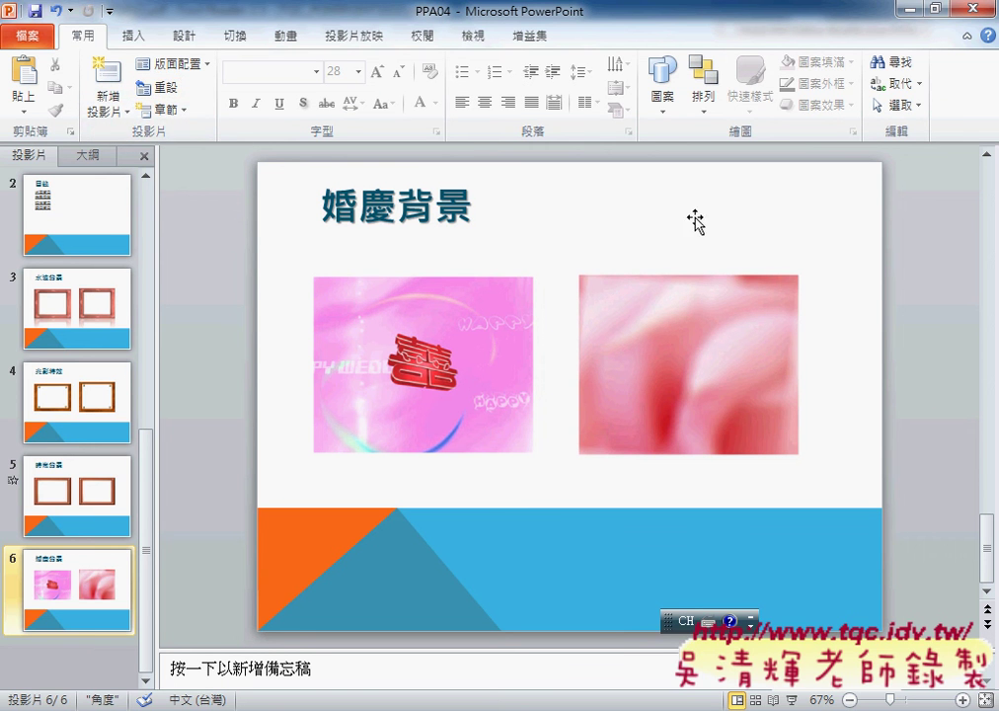
{"action": "left_click", "coordinate": [451, 332]}
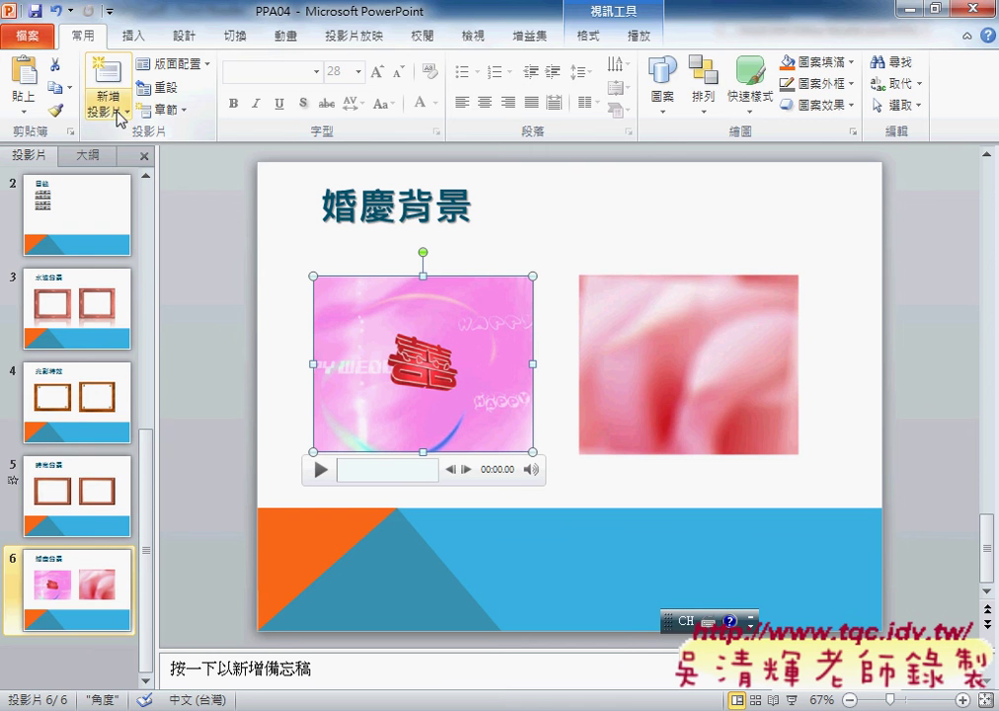
{"action": "left_click", "coordinate": [684, 314]}
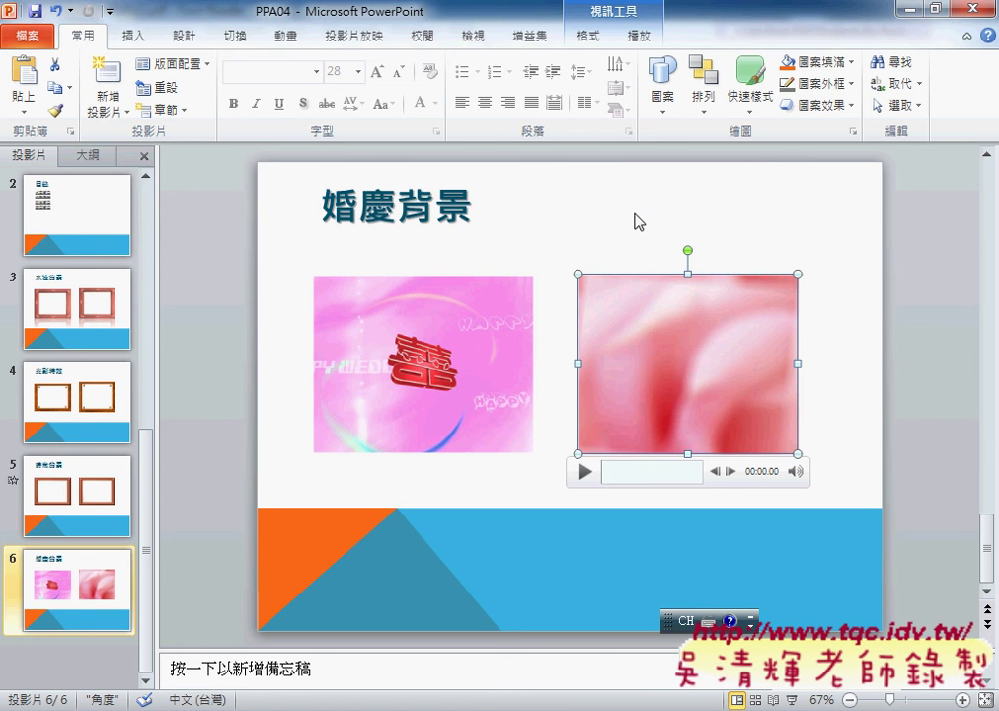
{"action": "key", "text": "alt+Tab"}
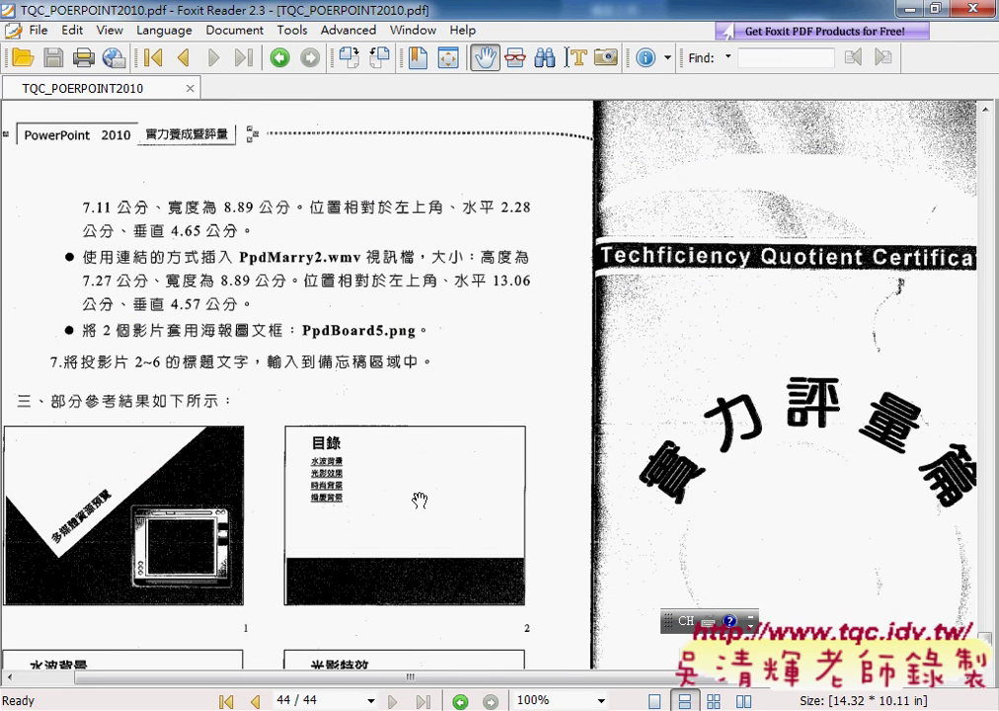
- Read the poster-frame and notes requirements in the PDF, then return to PowerPoint
{"action": "left_click_drag", "start_coordinate": [261, 388], "coordinate": [339, 374]}
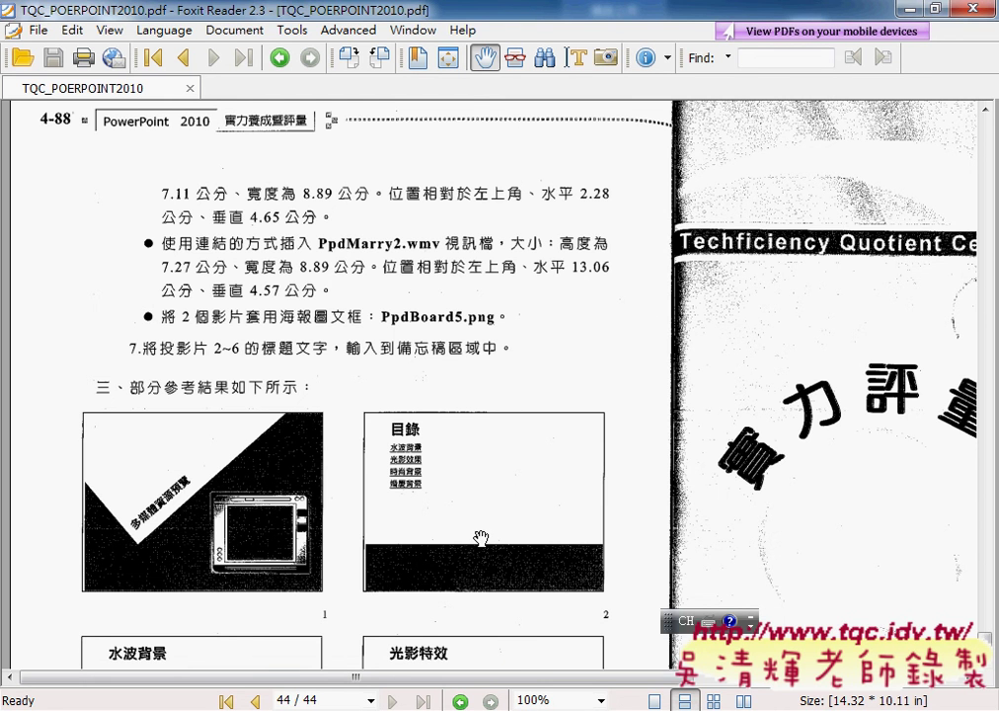
{"action": "key", "text": "alt+Tab"}
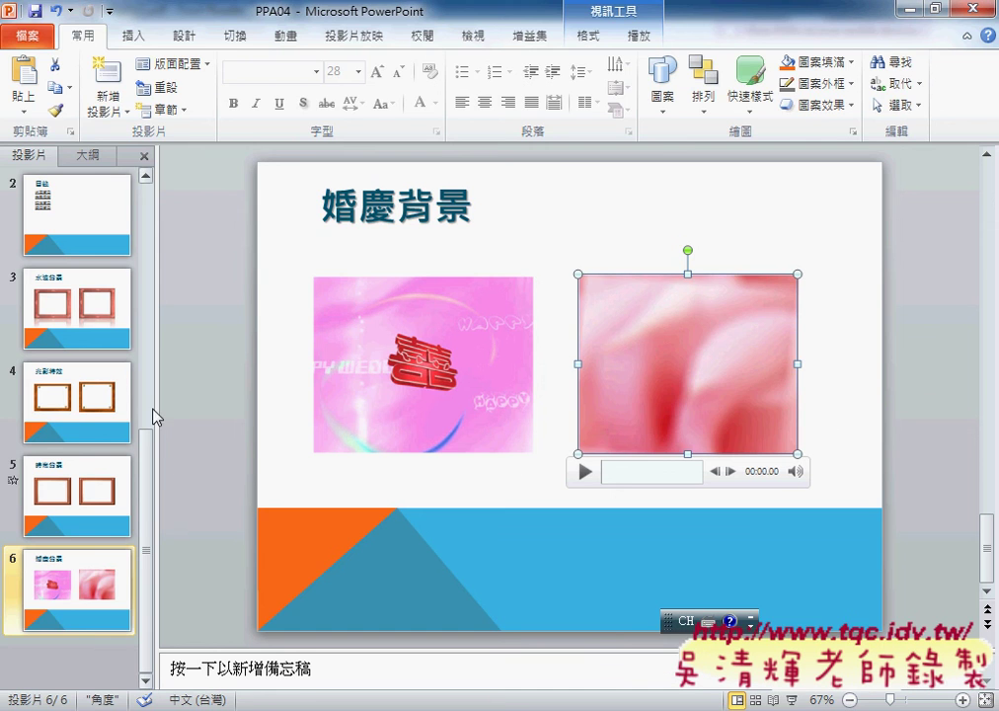
- Enlarge the notes pane and paste slide 2's title 目錄 into its notes
{"action": "left_click", "coordinate": [62, 245]}
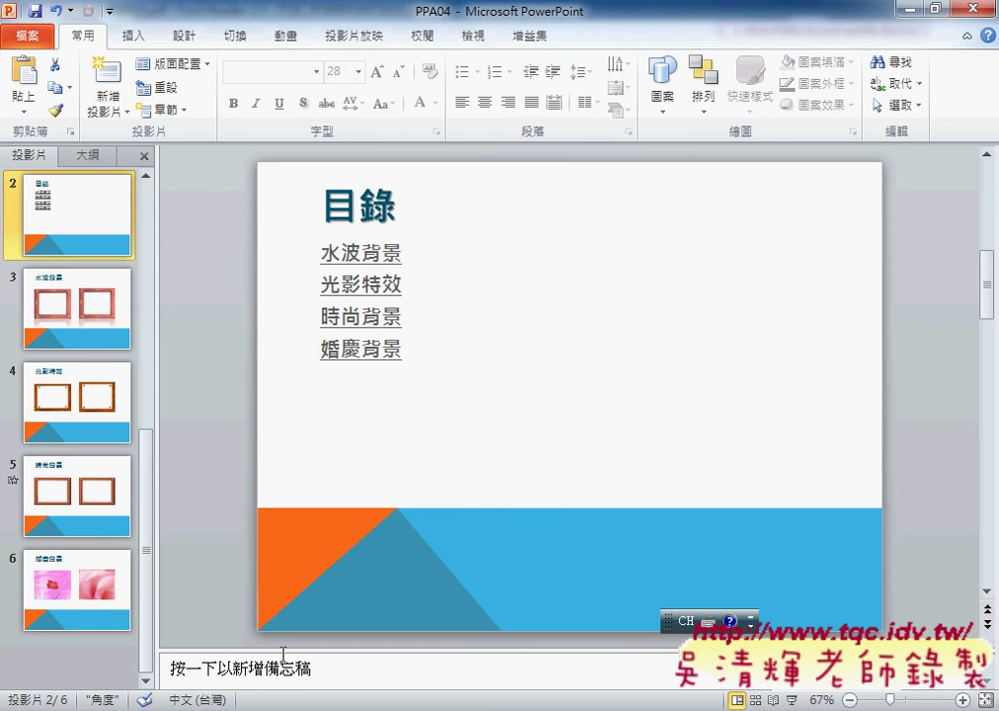
{"action": "left_click_drag", "start_coordinate": [283, 651], "coordinate": [282, 576]}
{"action": "left_click", "coordinate": [283, 607]}
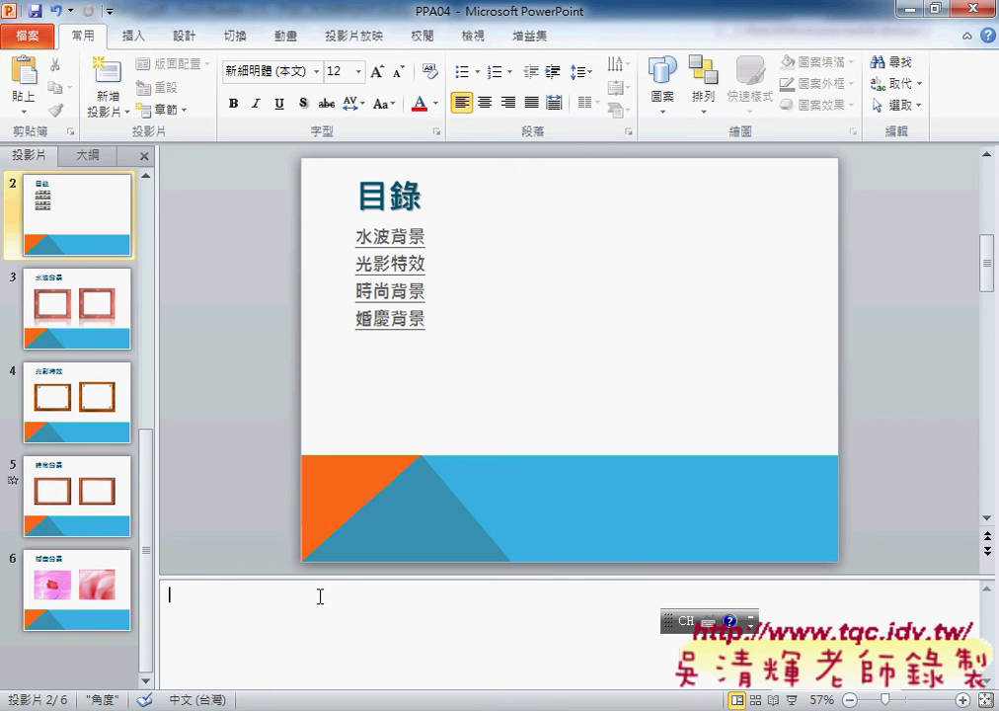
{"action": "left_click", "coordinate": [439, 192]}
{"action": "left_click_drag", "start_coordinate": [439, 191], "coordinate": [365, 198]}
{"action": "key", "text": "ctrl+c"}
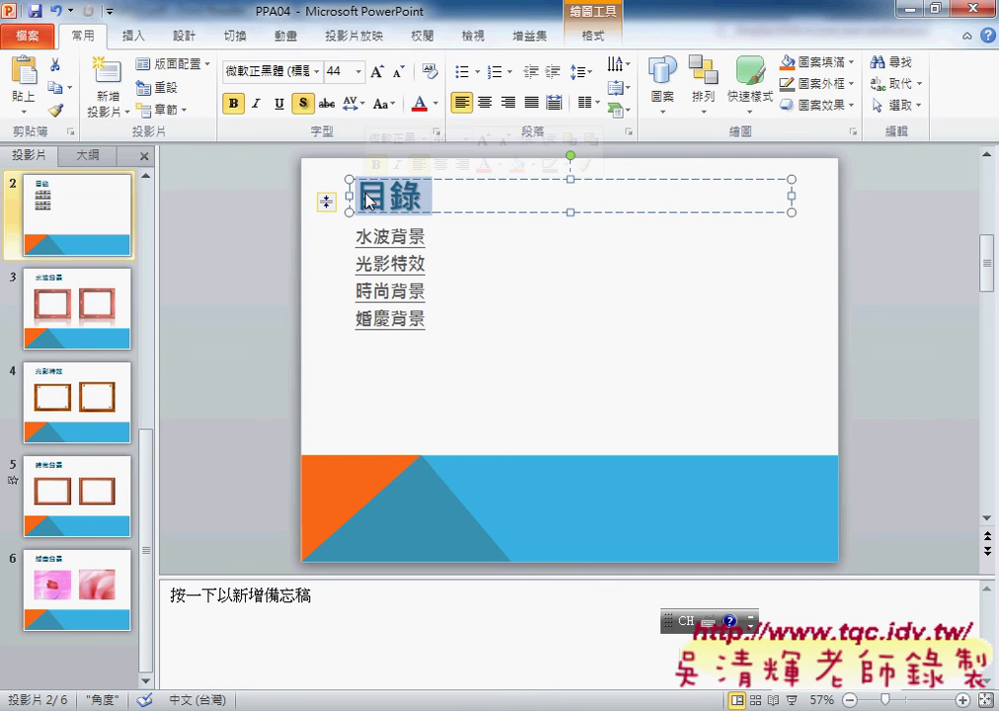
{"action": "left_click", "coordinate": [236, 643]}
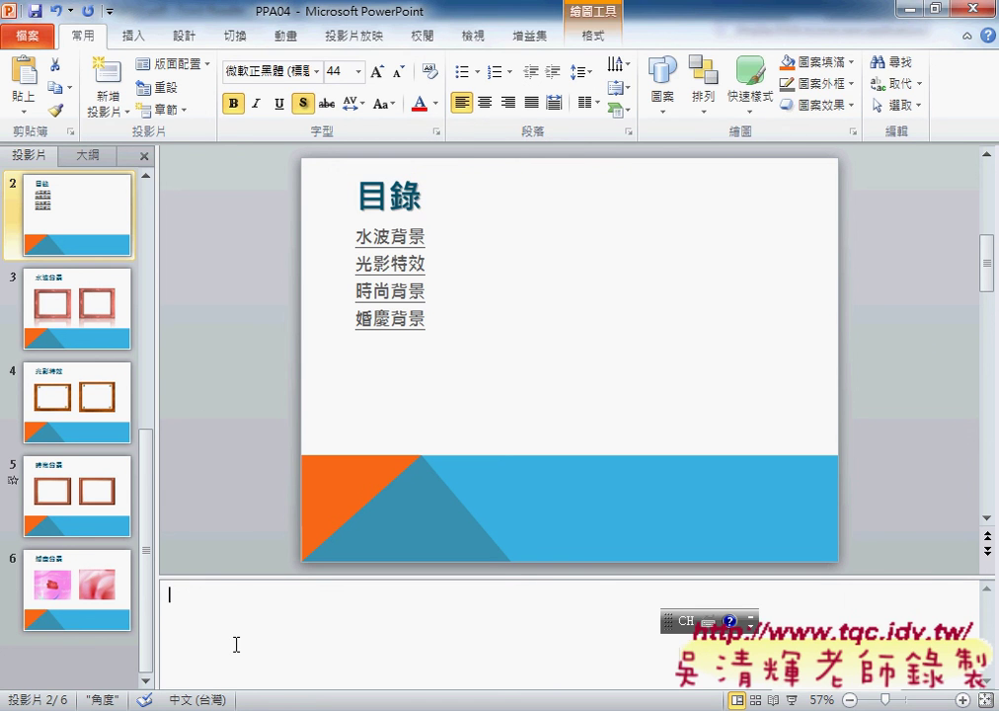
{"action": "key", "text": "ctrl+v"}
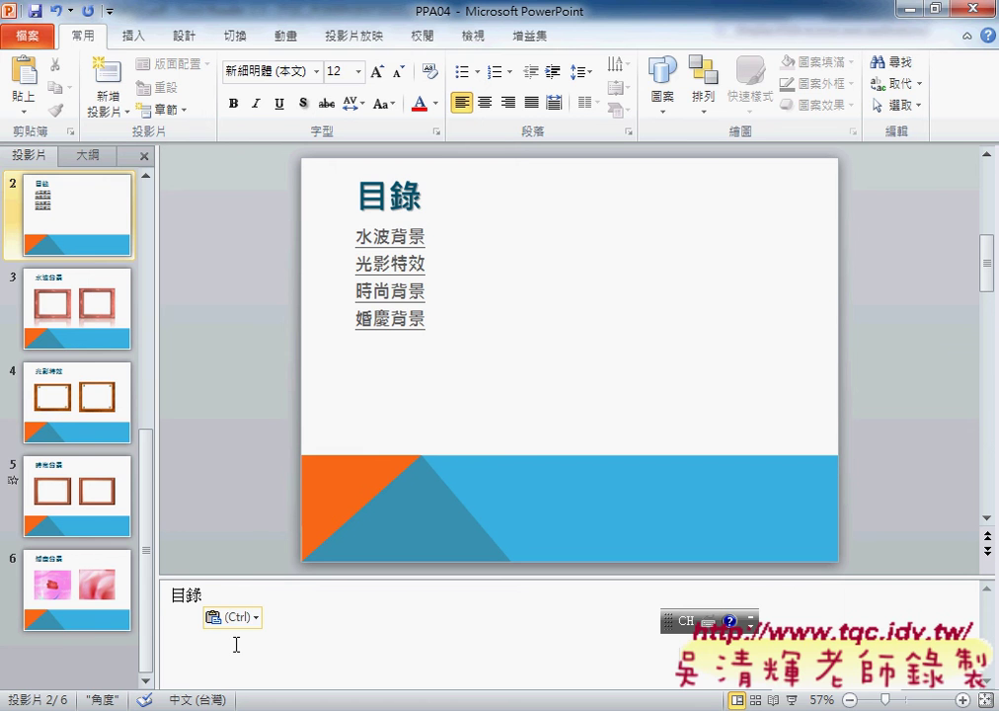
- Paste slide 3's title 水波背景 into slide 3's notes
{"action": "left_click", "coordinate": [67, 305]}
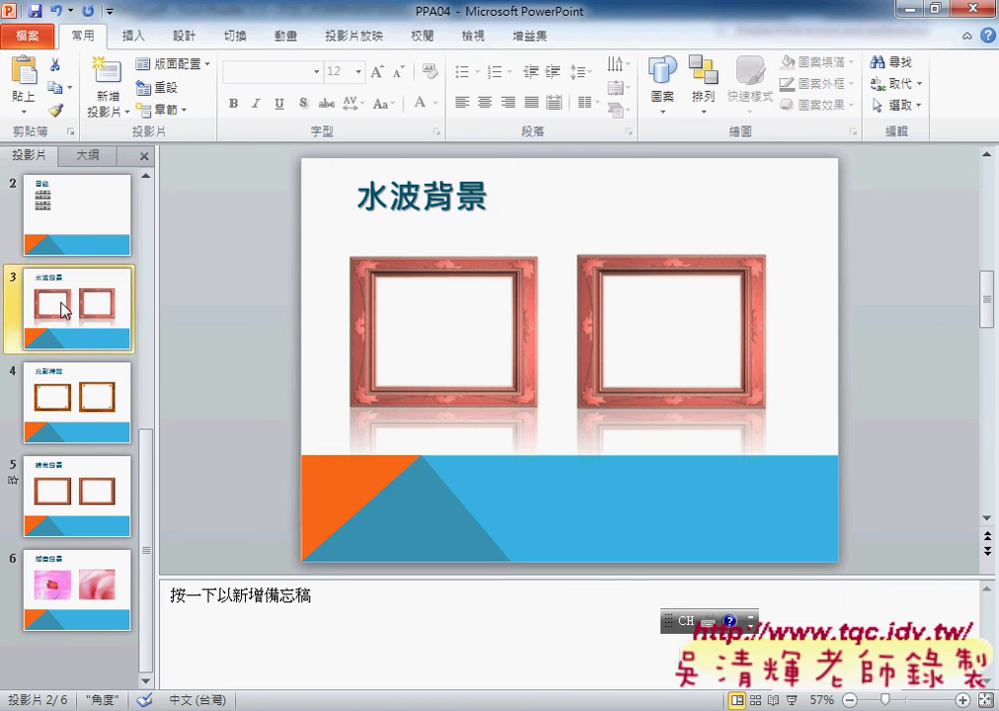
{"action": "left_click", "coordinate": [494, 195]}
{"action": "left_click", "coordinate": [454, 196]}
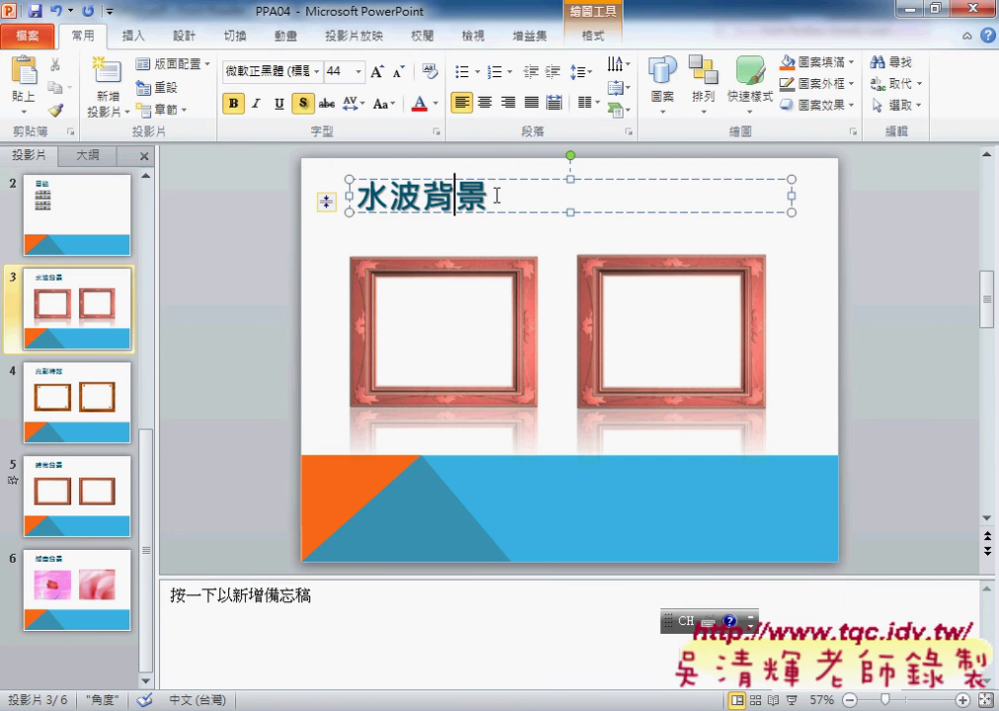
{"action": "left_click_drag", "start_coordinate": [497, 195], "coordinate": [331, 203]}
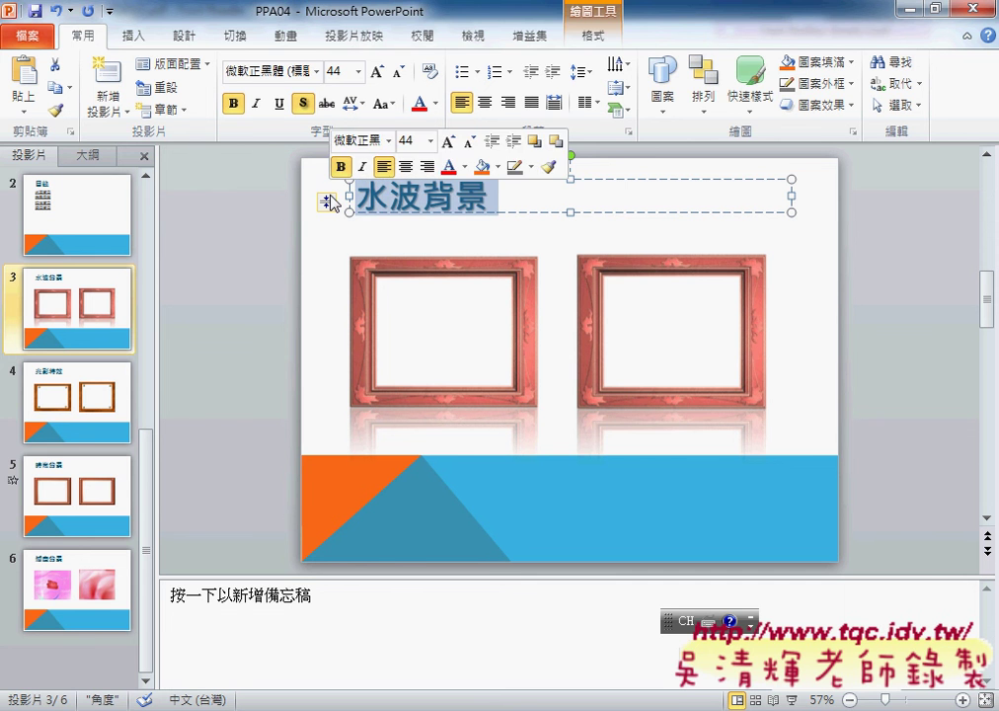
{"action": "left_click", "coordinate": [319, 593]}
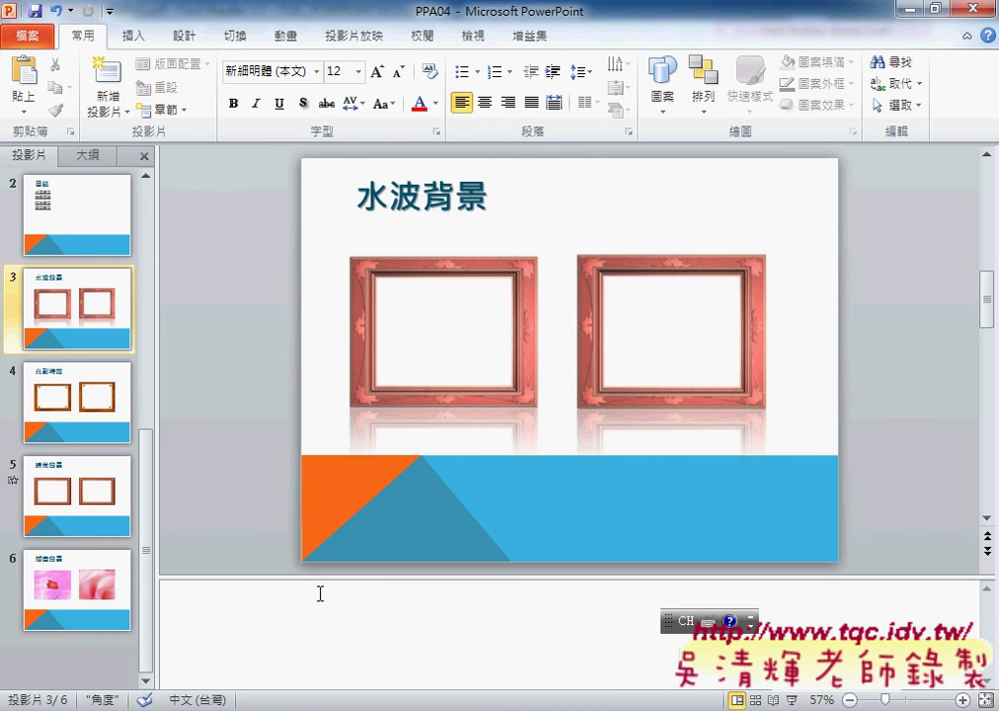
{"action": "key", "text": "ctrl+v"}
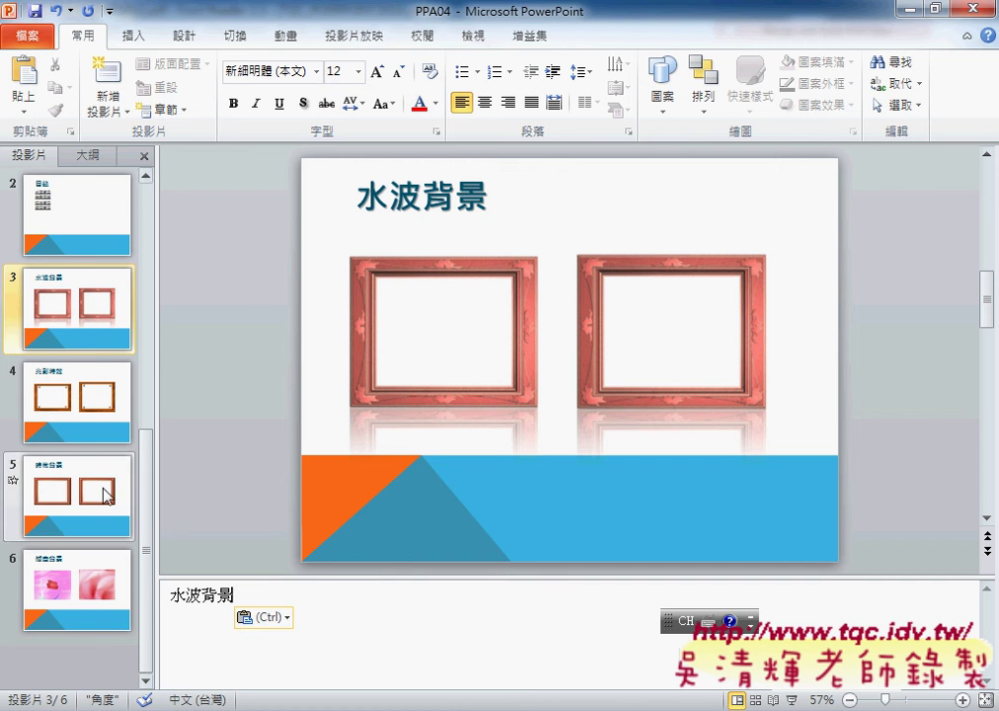
{"action": "left_click", "coordinate": [94, 324]}
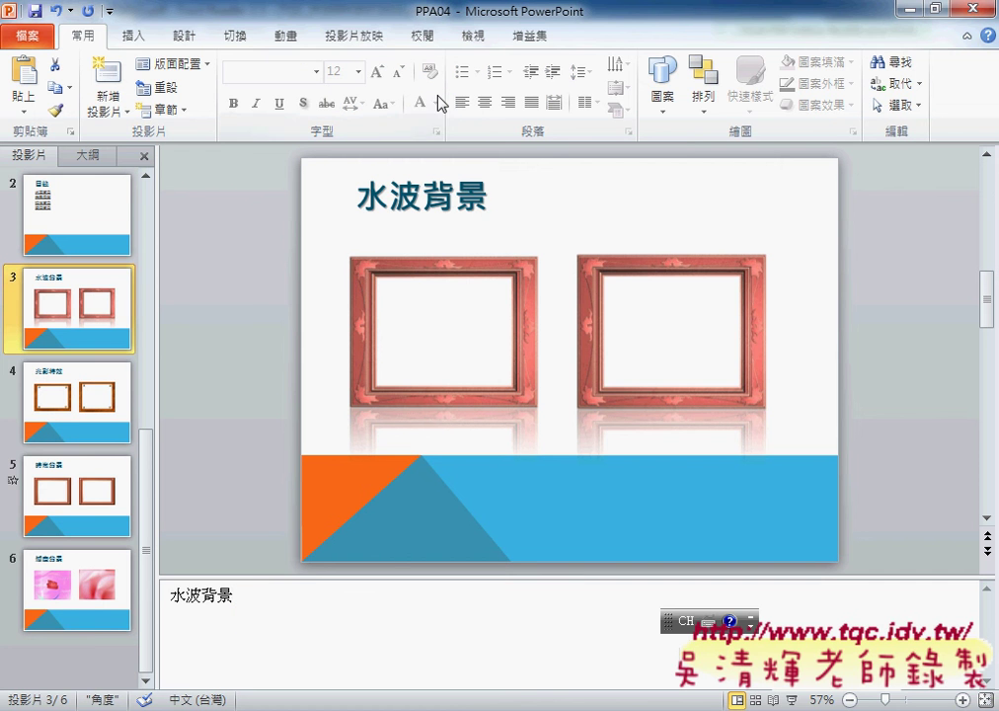
{"action": "left_click", "coordinate": [431, 338]}
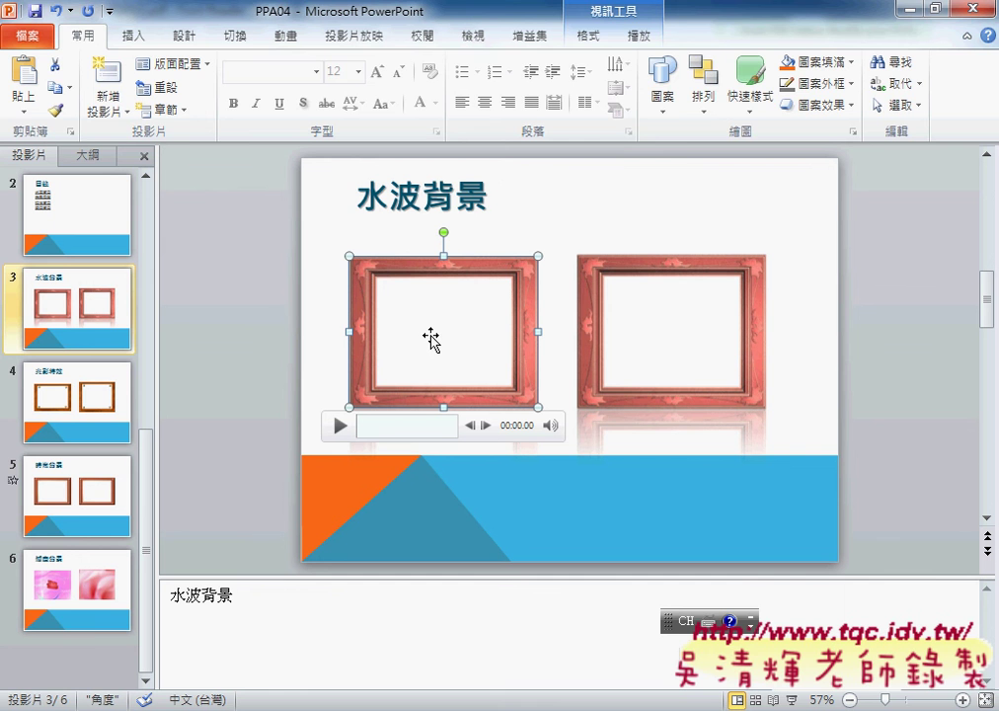
- Browse the Video Effects gallery for slide 3's left video without applying an effect
{"action": "left_click", "coordinate": [589, 39]}
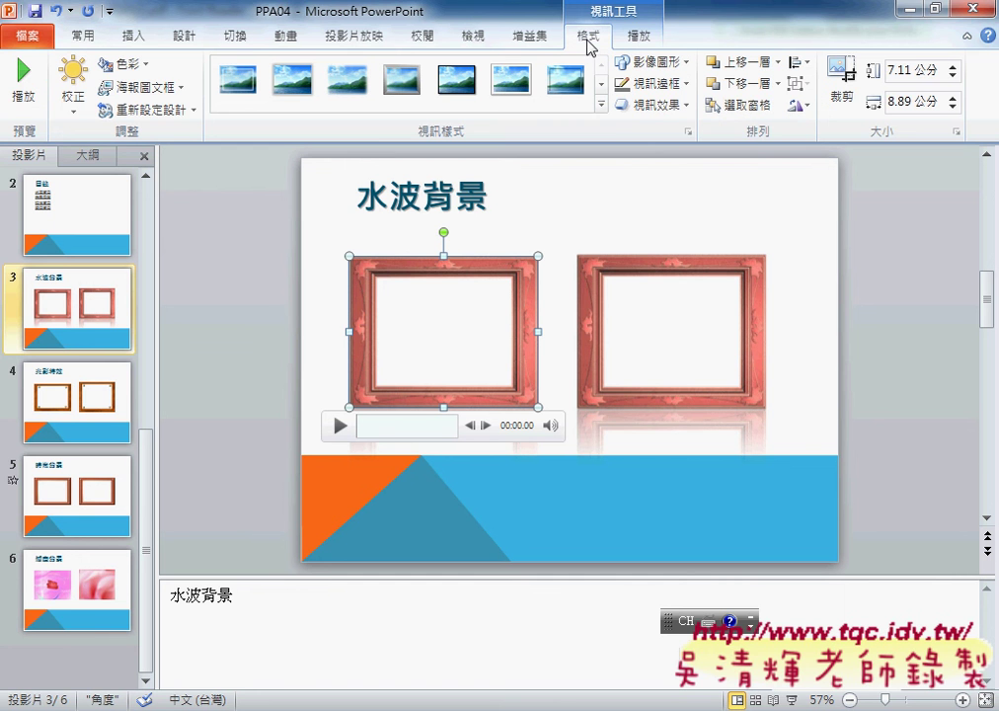
{"action": "left_click", "coordinate": [636, 105]}
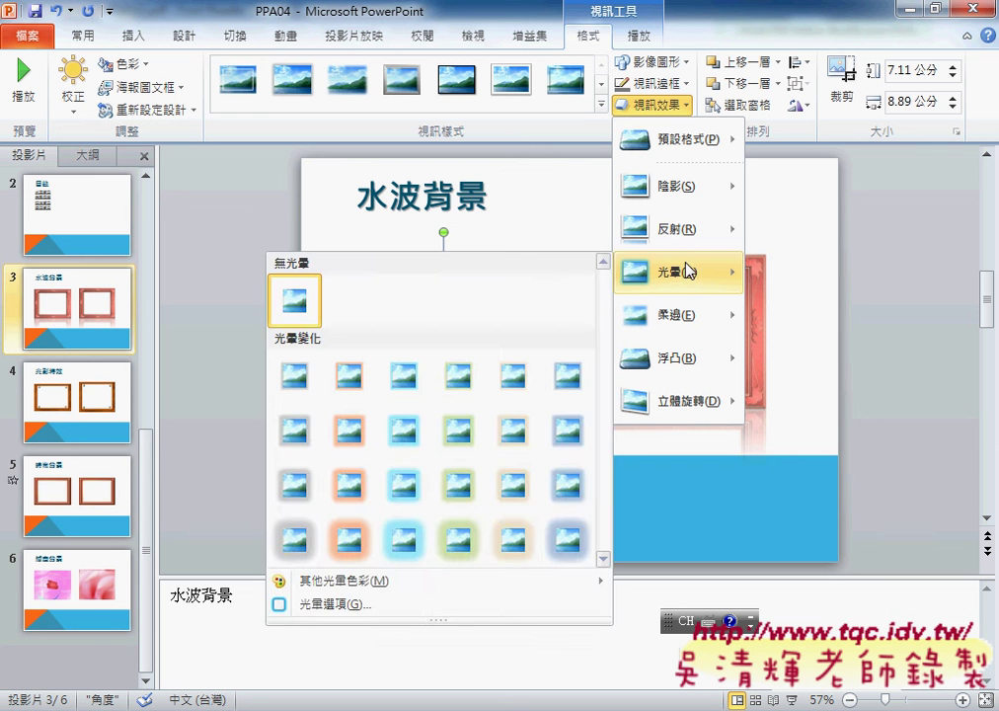
{"action": "mouse_move", "coordinate": [685, 232]}
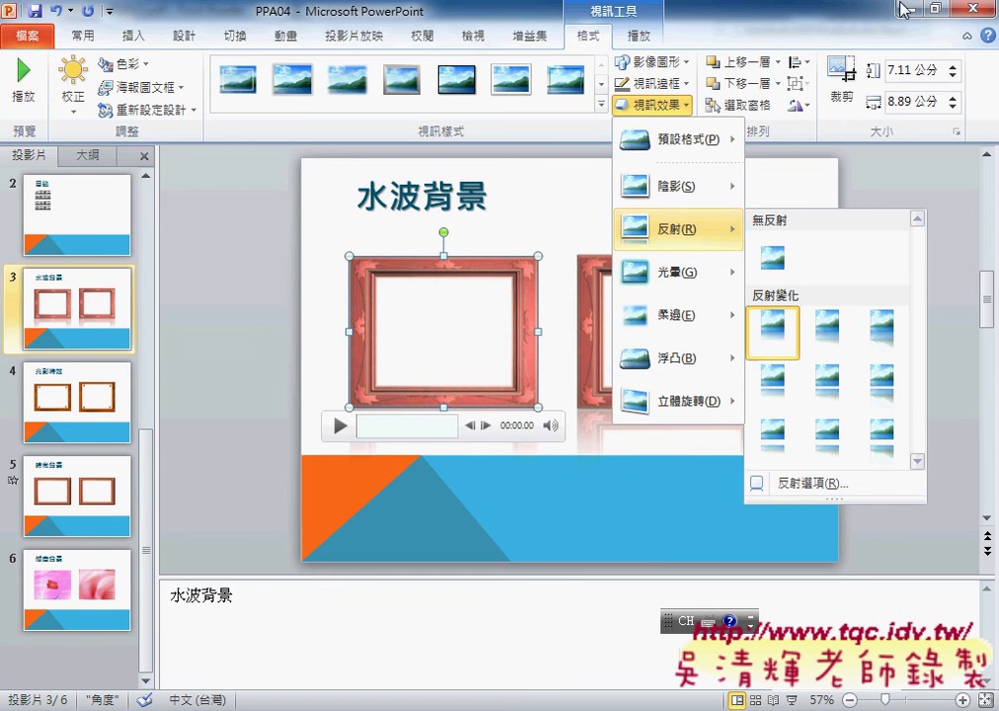
- Switch to the Vivo classroom control window and request closing it
{"action": "key", "text": "alt+Tab"}
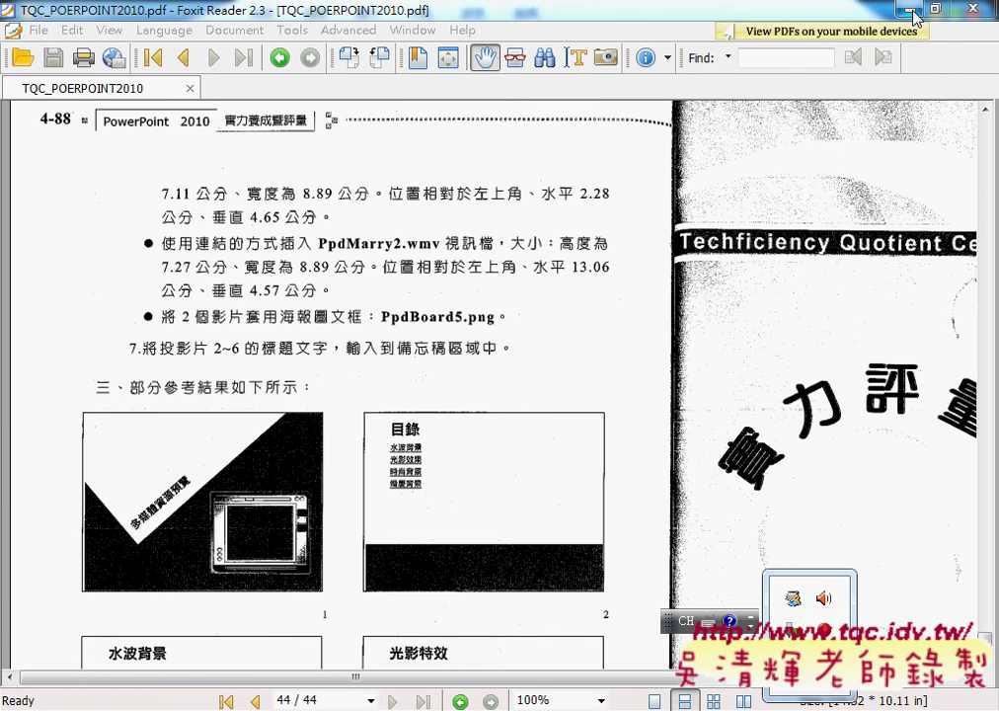
{"action": "key", "text": "alt+Tab"}
{"action": "left_click", "coordinate": [971, 14]}
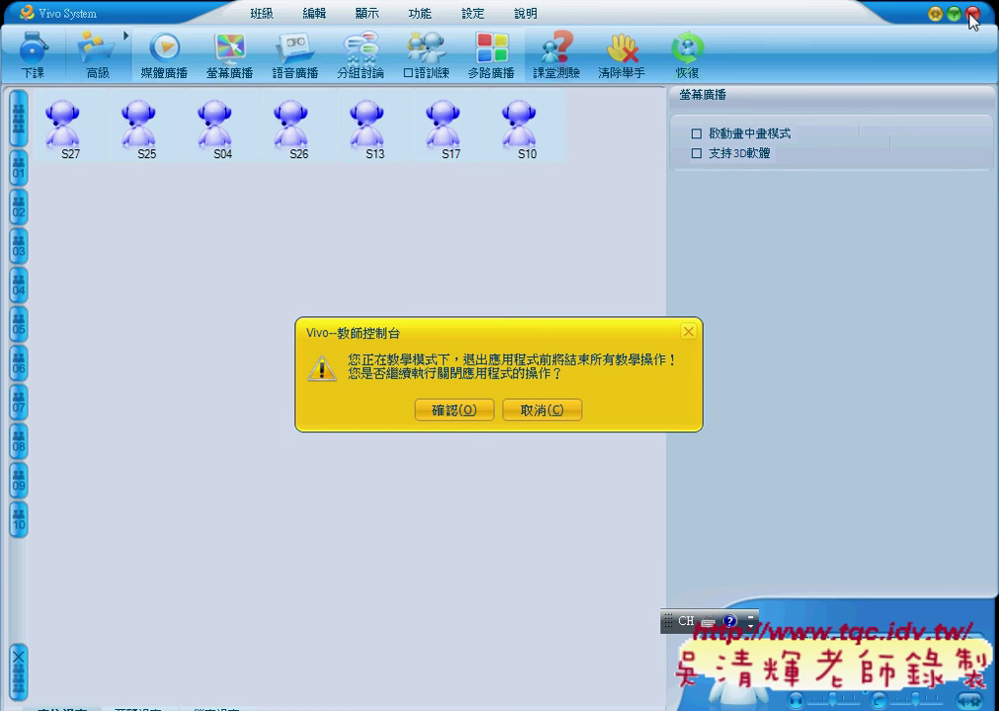